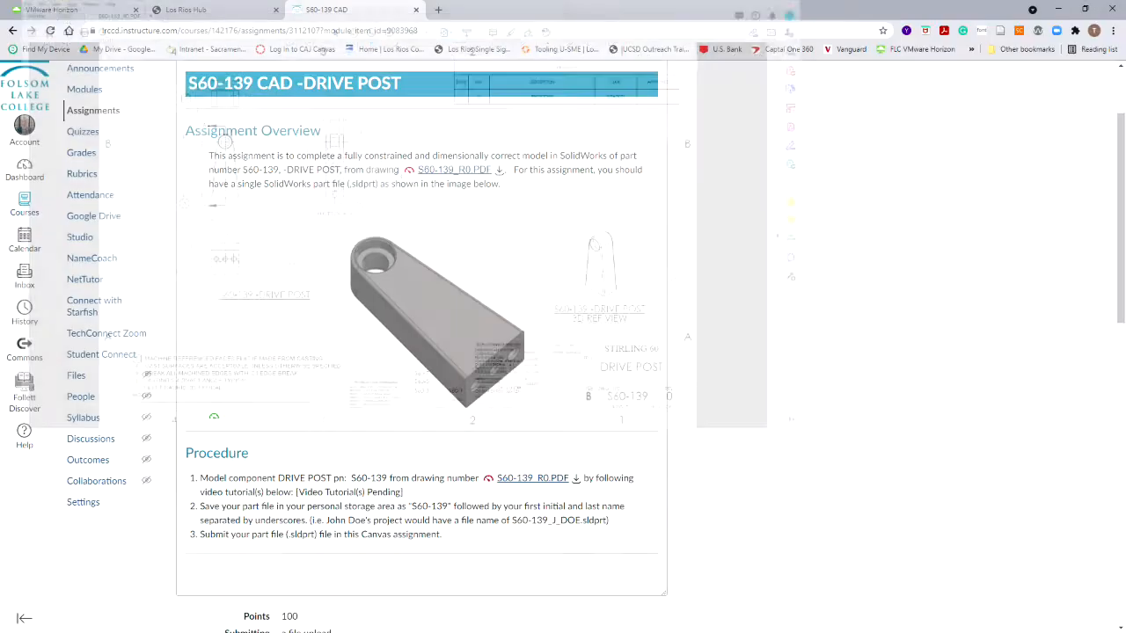
- Switch to the remote desktop running SOLIDWORKS and create a new part document
left_click(77, 10)
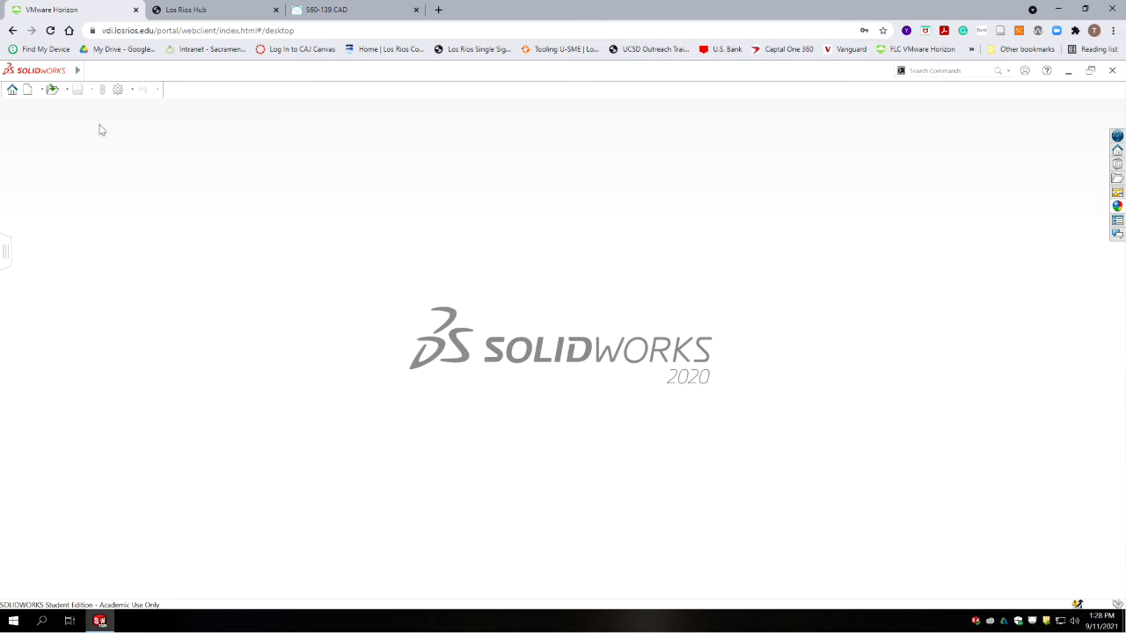
left_click(29, 89)
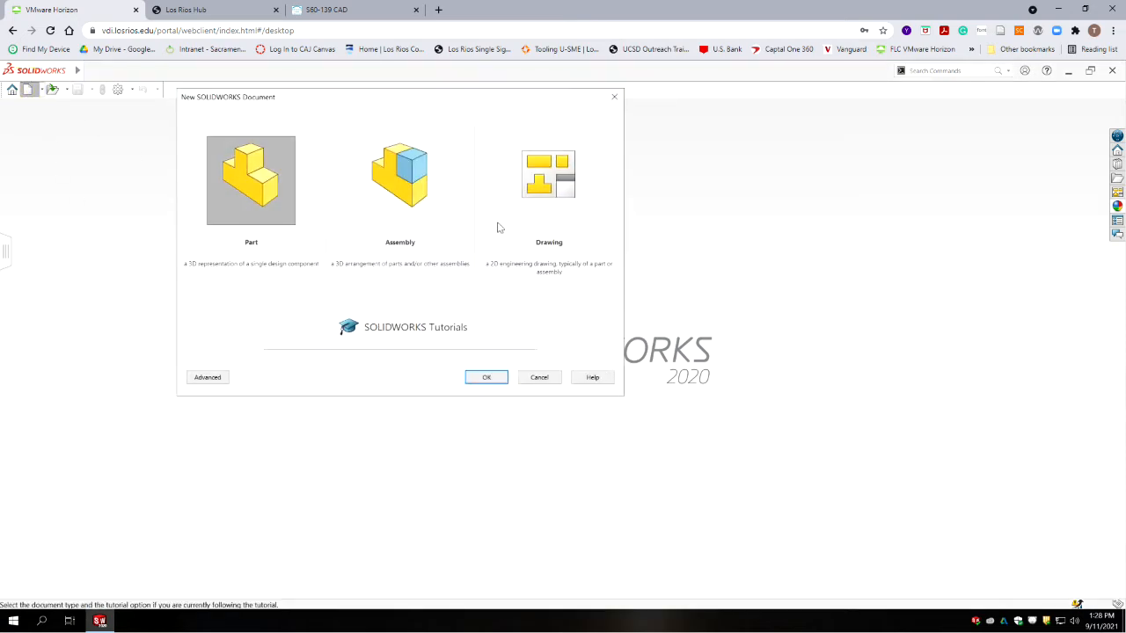
left_click(491, 379)
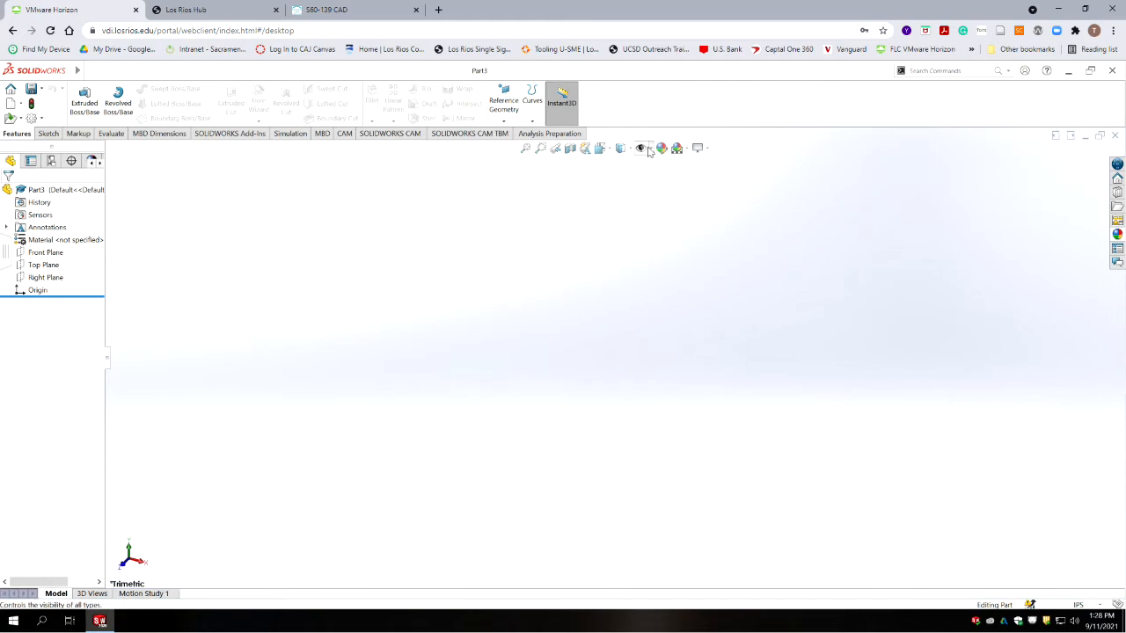
- Make the Front, Top and Right reference planes visible in the graphics area
left_click(651, 150)
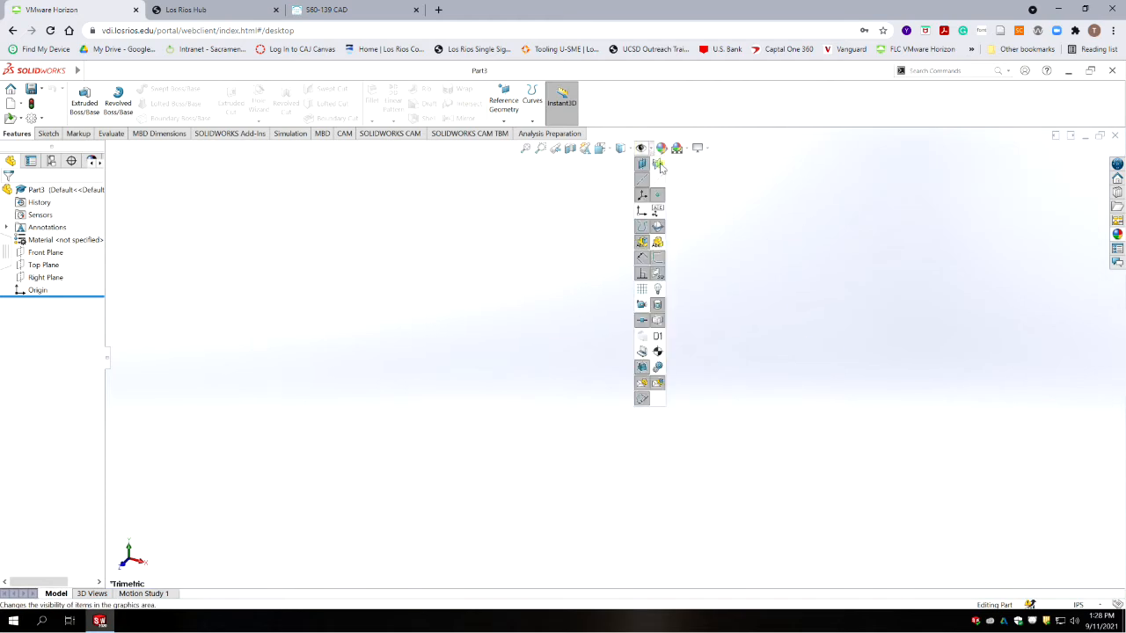
left_click(658, 163)
left_click(303, 300)
left_click(166, 220)
- On the Front Plane, sketch a circle of about 0.46 in radius centred on the vertical axis, about 1.32 in above the origin
left_click(49, 134)
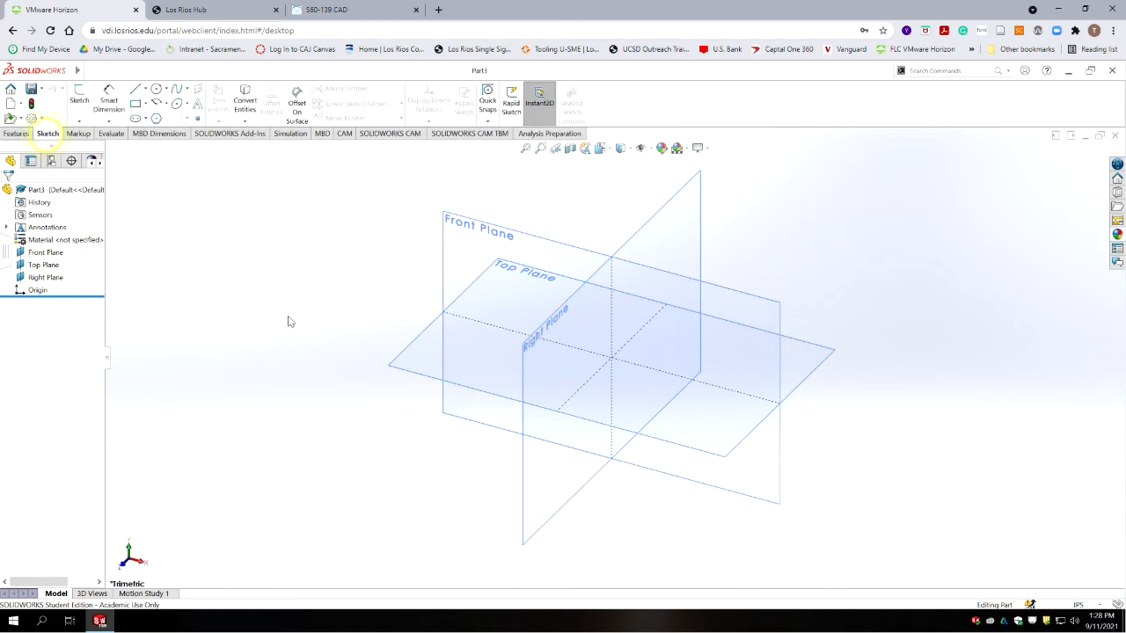
left_click(306, 334)
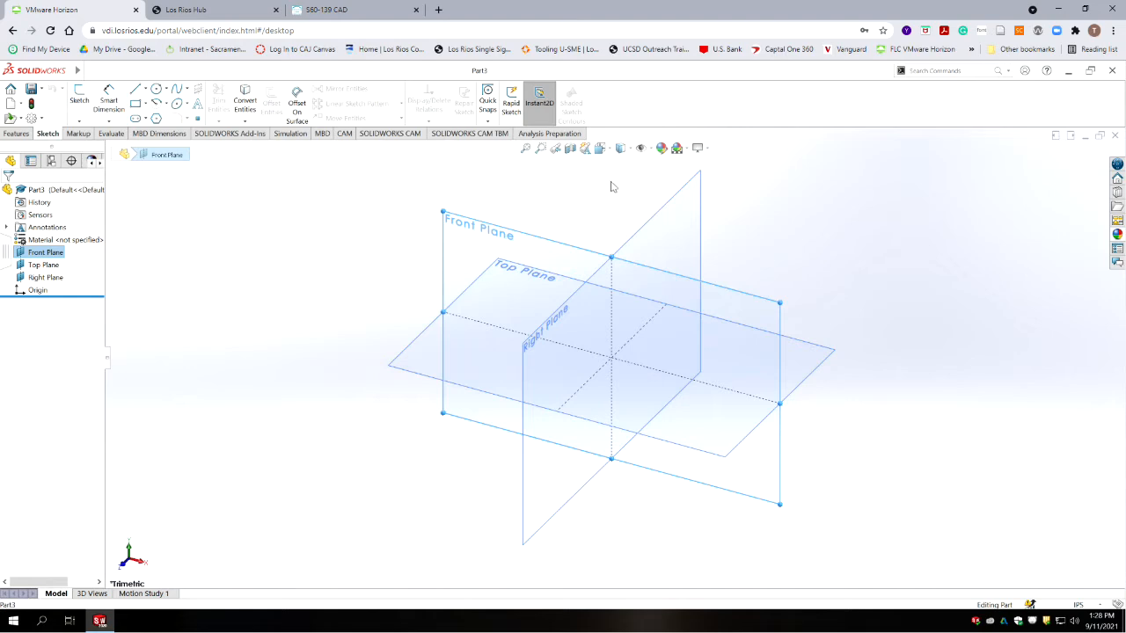
left_click(599, 147)
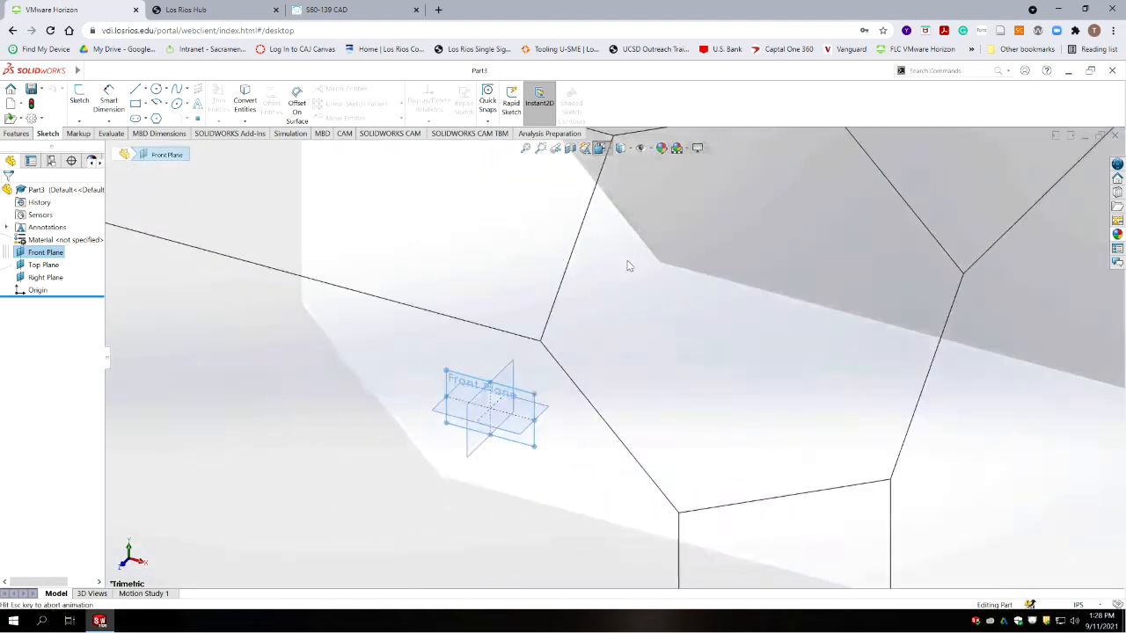
left_click(663, 211)
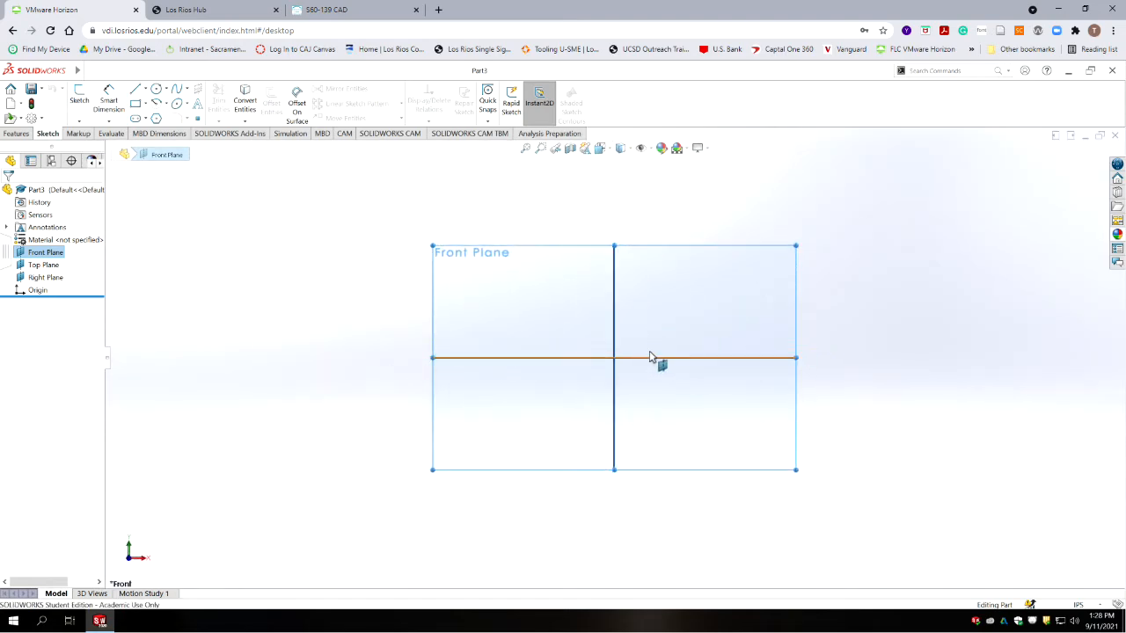
scroll(669, 349, "down", 4)
scroll(598, 234, "up", 2)
scroll(610, 230, "down", 2)
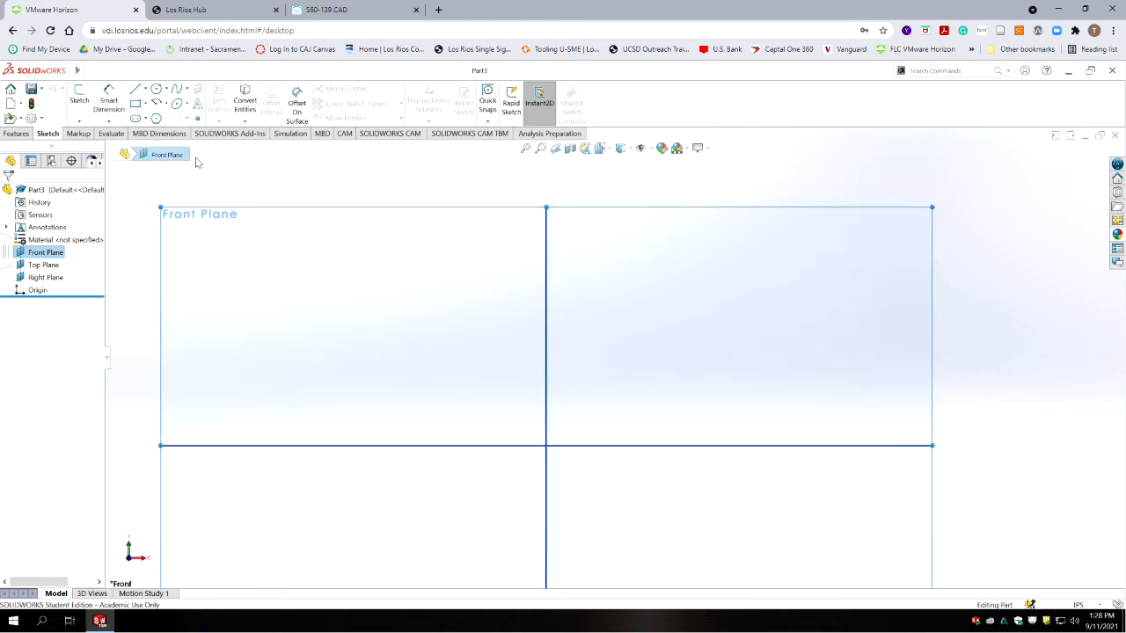
left_click(157, 89)
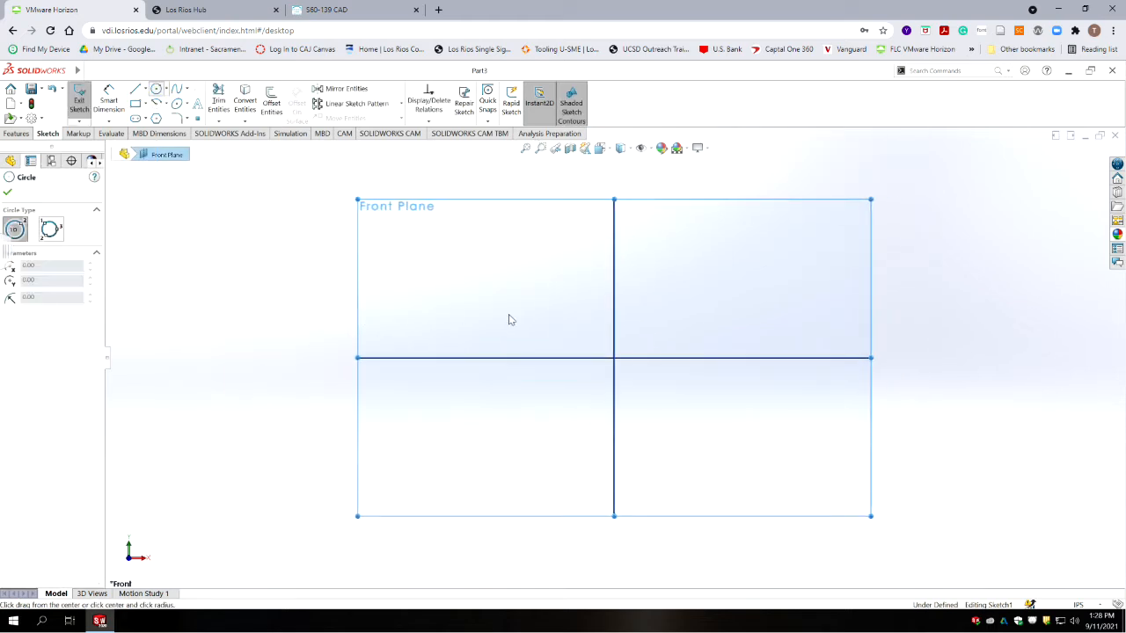
left_click(614, 261)
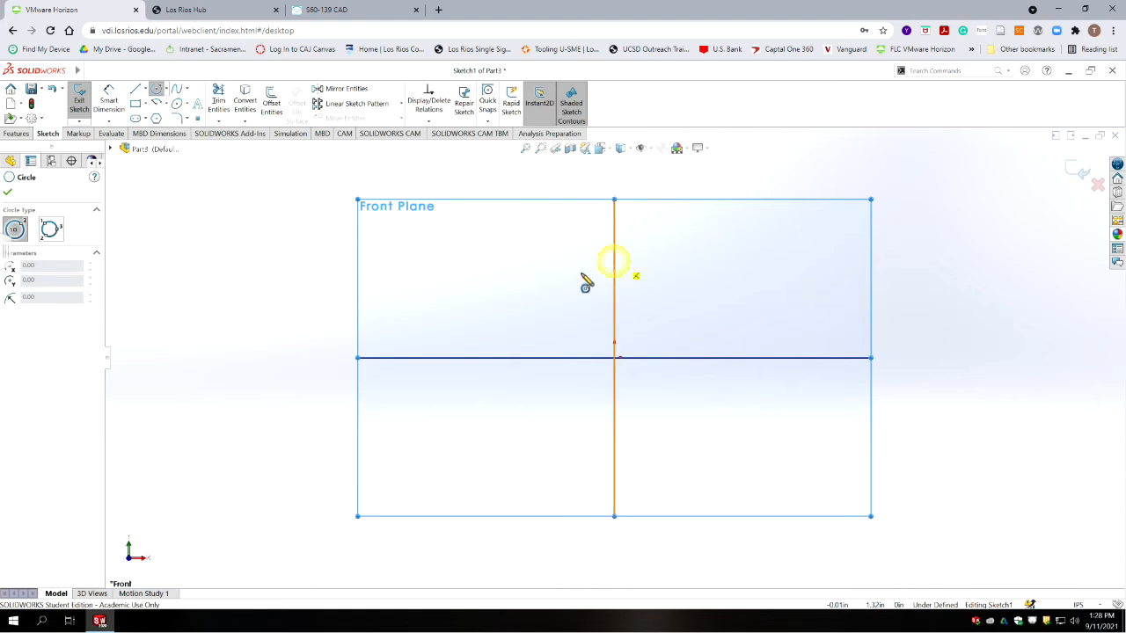
left_click(581, 275)
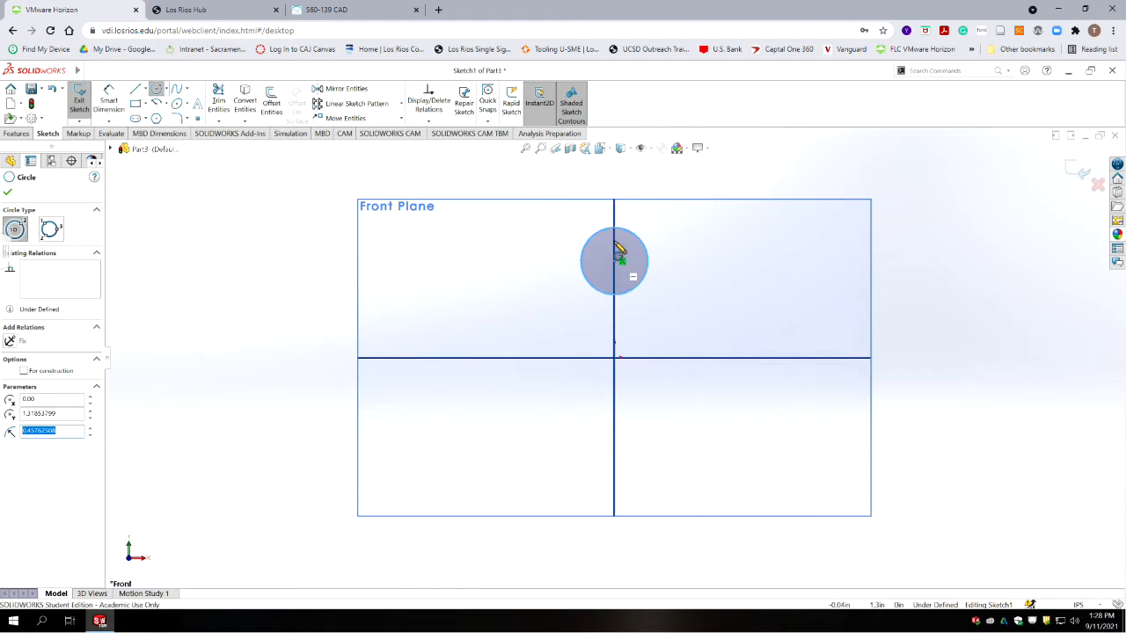
- Sketch two slanted lines tangent to the circle, one per side, each starting on the horizontal axis and ending just past the tangency
scroll(690, 299, "down", 2)
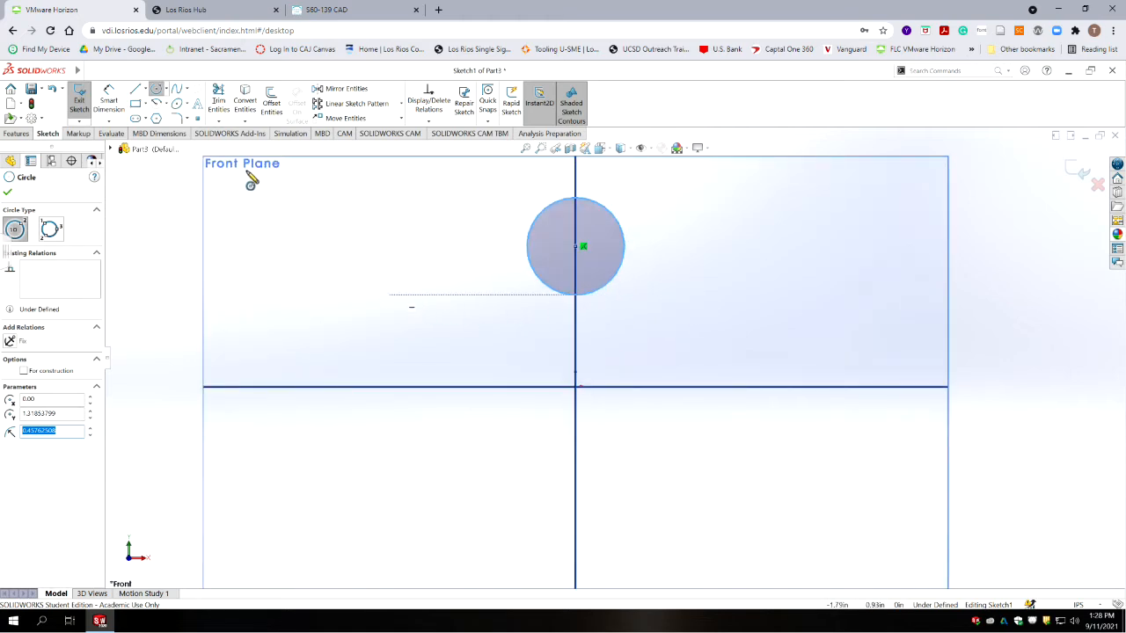
left_click(135, 89)
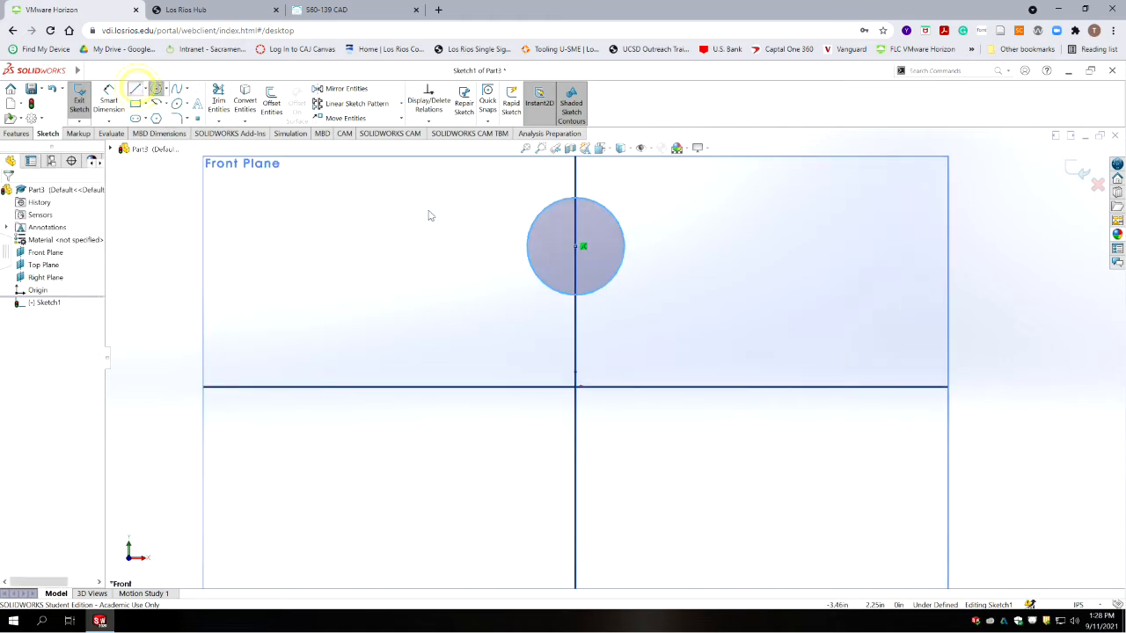
left_click(479, 386)
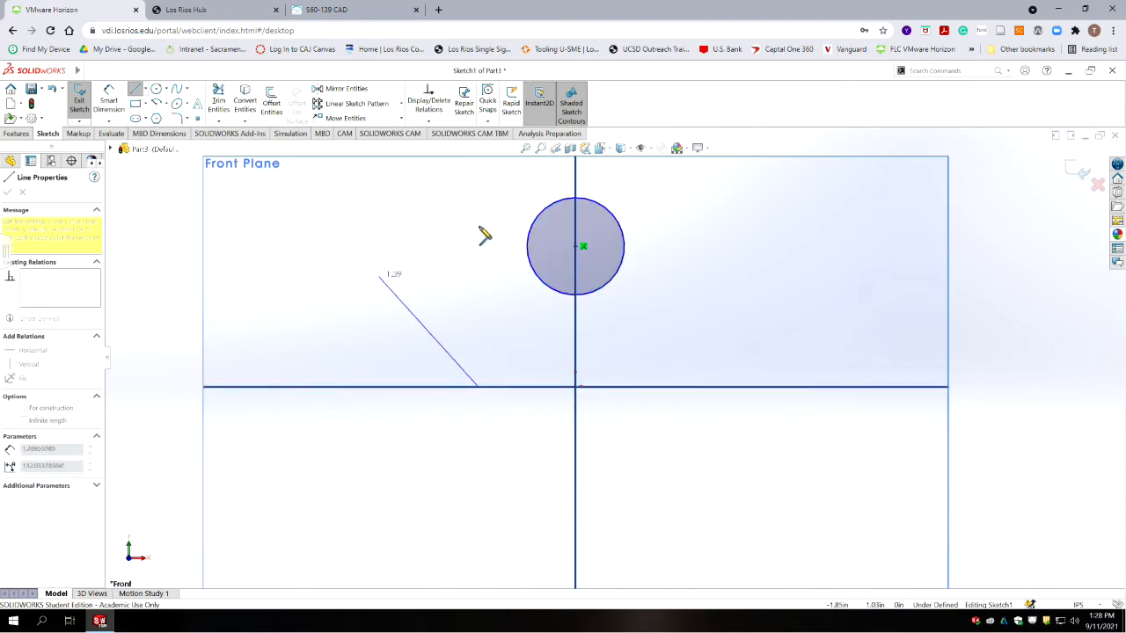
left_click(546, 179)
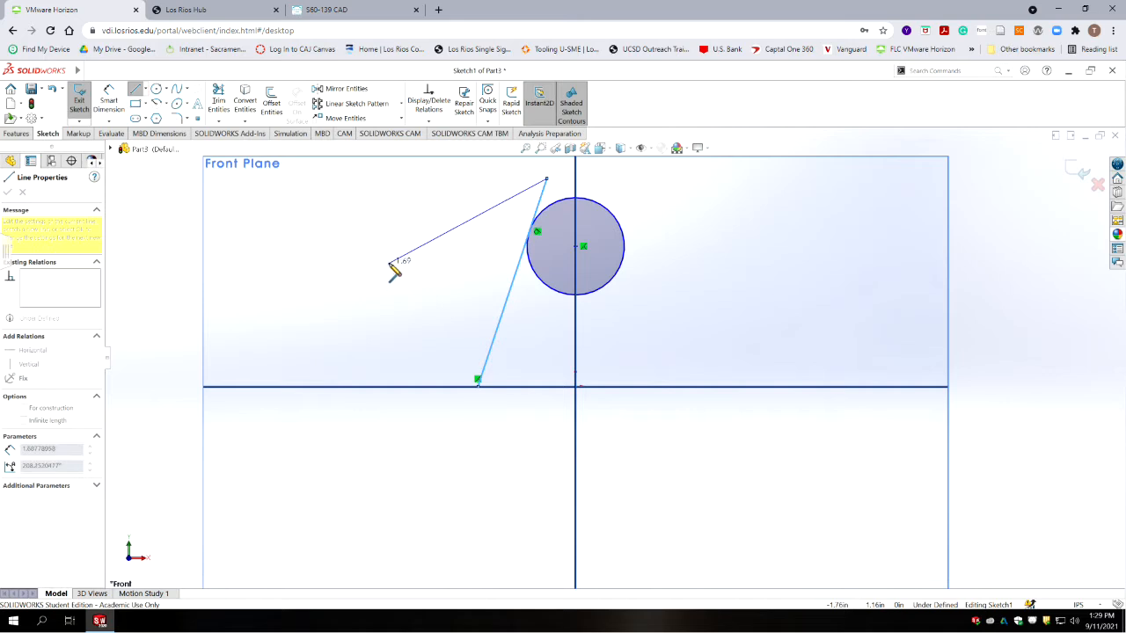
key("Escape")
left_click(135, 89)
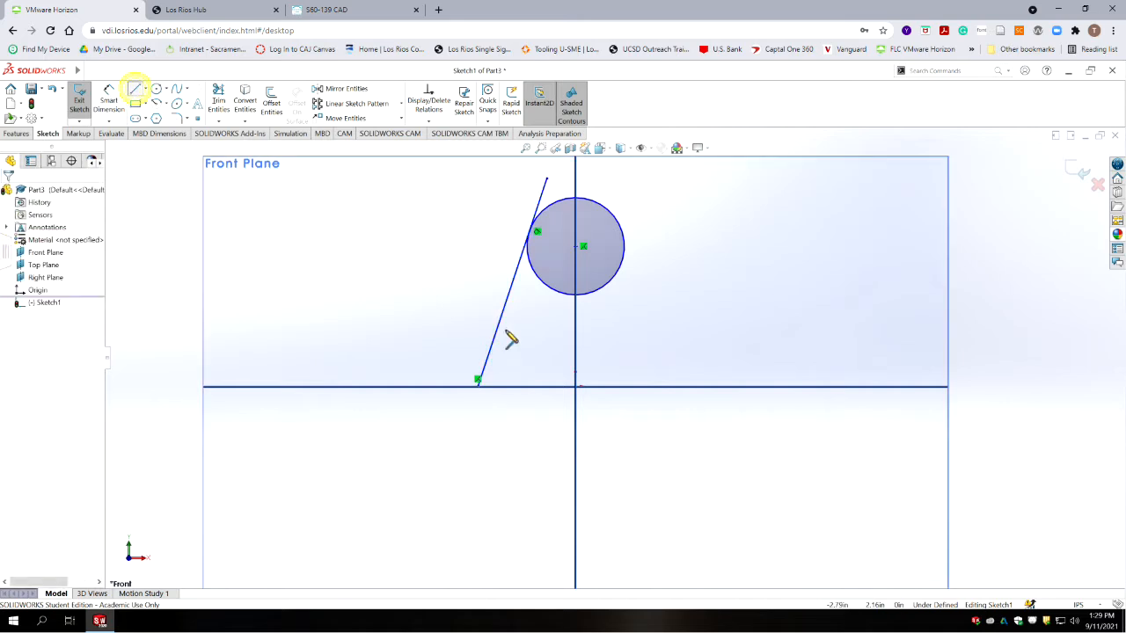
left_click(701, 386)
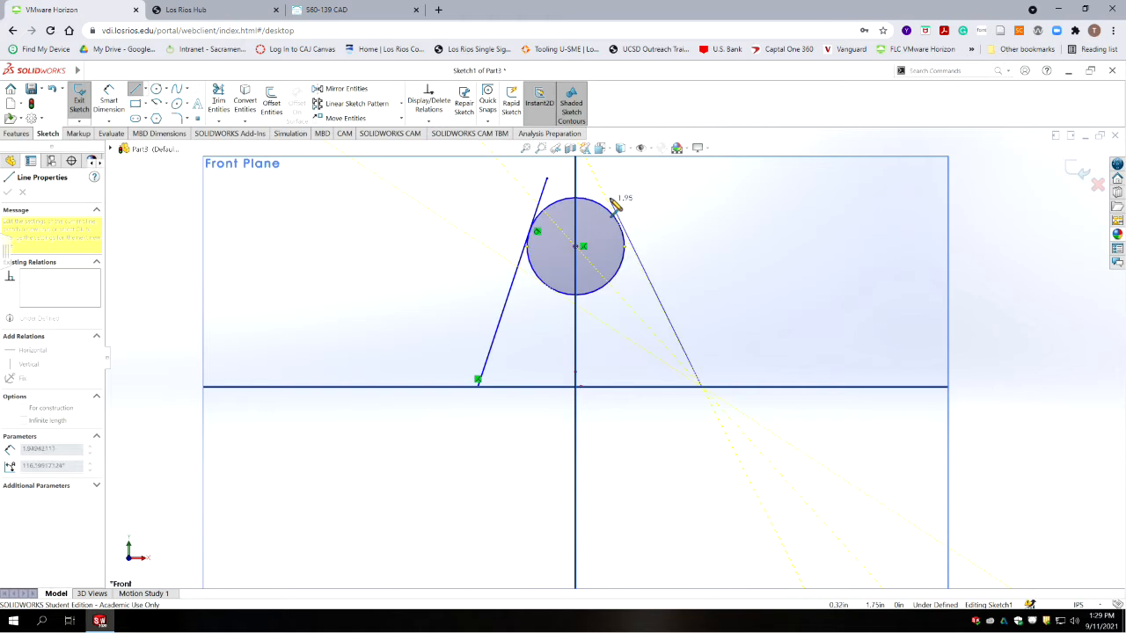
left_click(607, 204)
key("Escape")
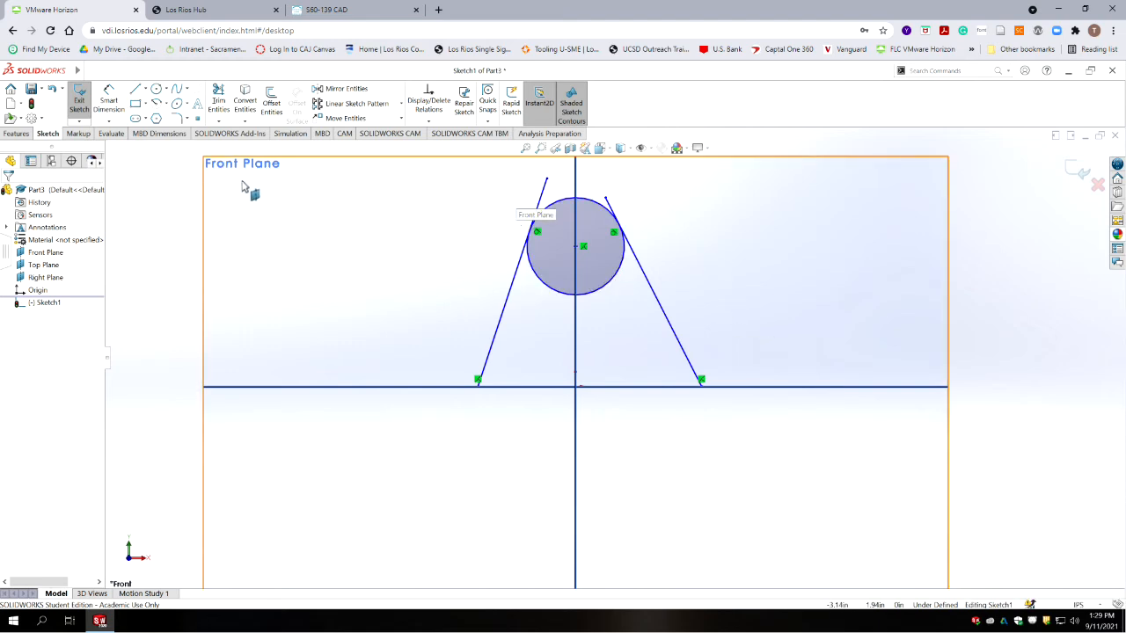
- Trim the line ends beyond the tangent points and the lower part of the circle, leaving only the upper arc
left_click(218, 100)
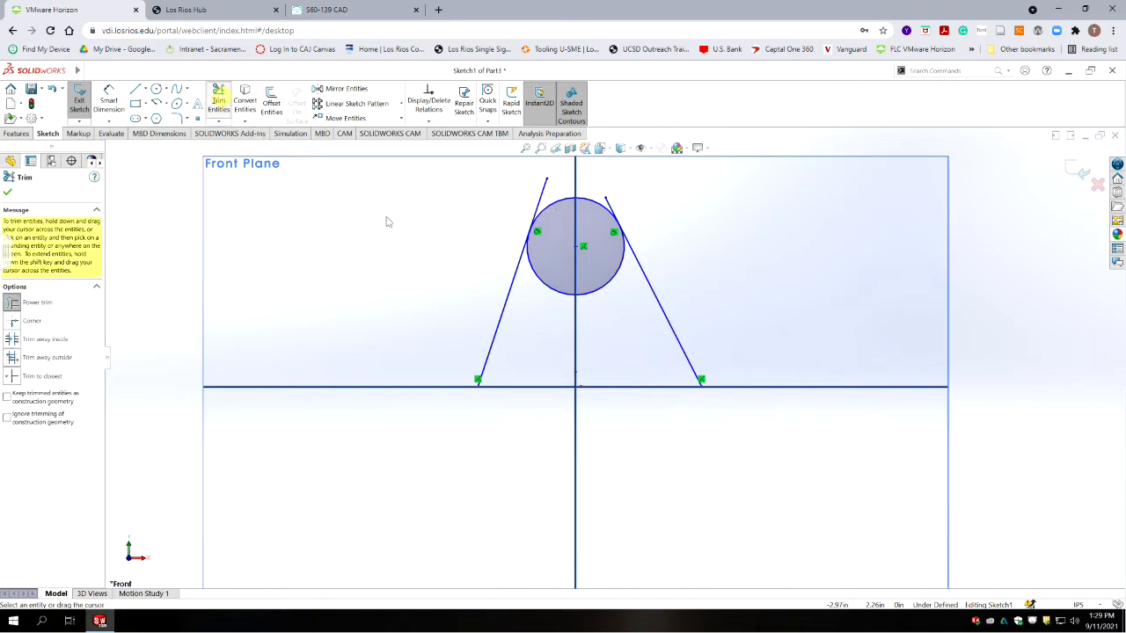
mouse_move(517, 198)
left_mouse_down()
mouse_move(633, 213)
mouse_move(606, 202)
left_mouse_up()
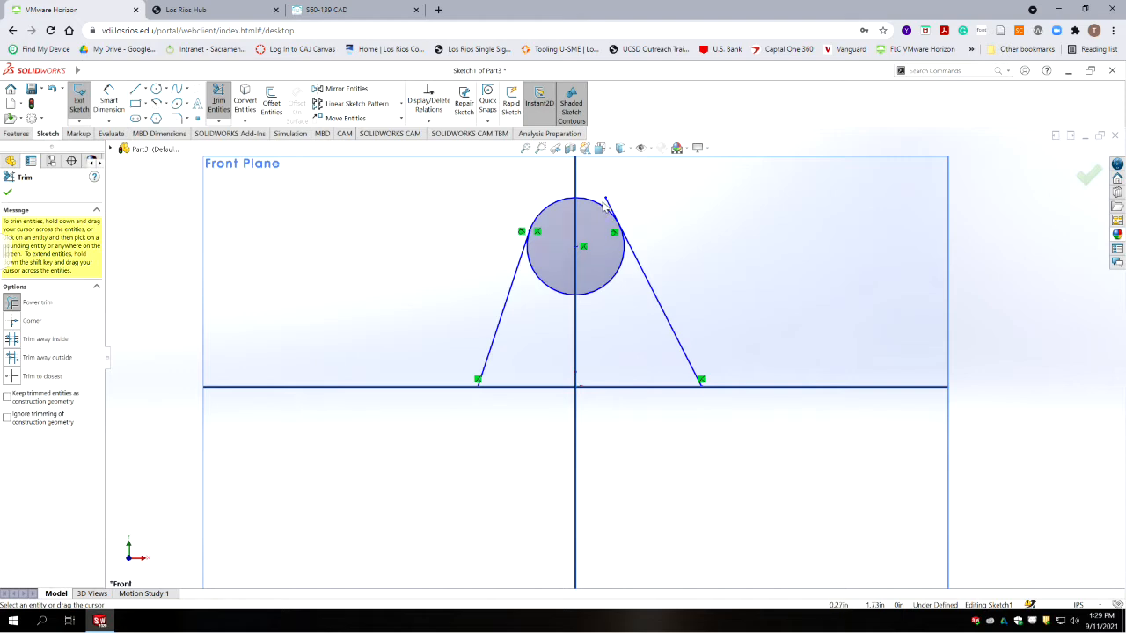
mouse_move(661, 220)
left_mouse_down()
mouse_move(603, 198)
mouse_move(615, 203)
left_mouse_up()
left_click_drag(555, 284, 579, 318)
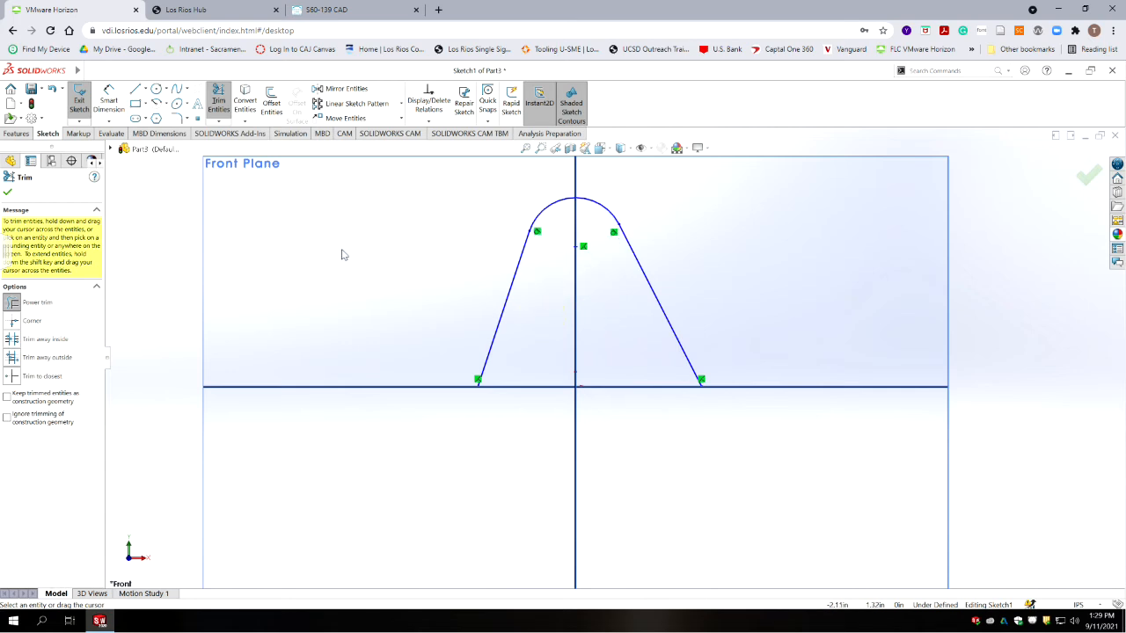
key("Escape")
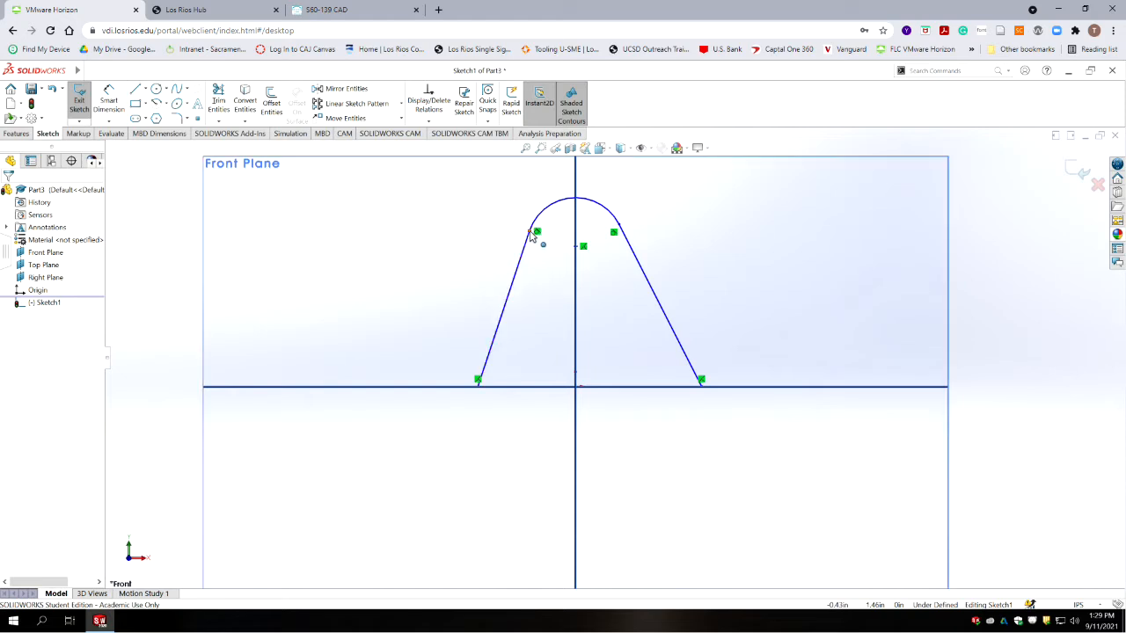
- Add a Horizontal relation between the two tangent points where the slanted lines meet the arc
left_click(535, 232)
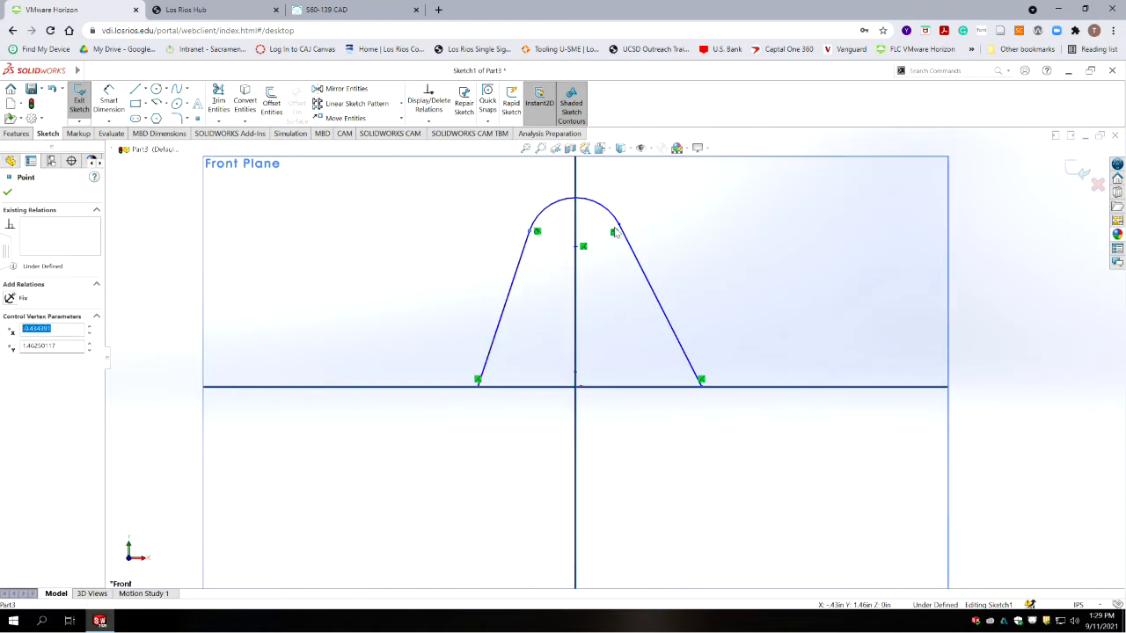
left_click(615, 231, "ctrl")
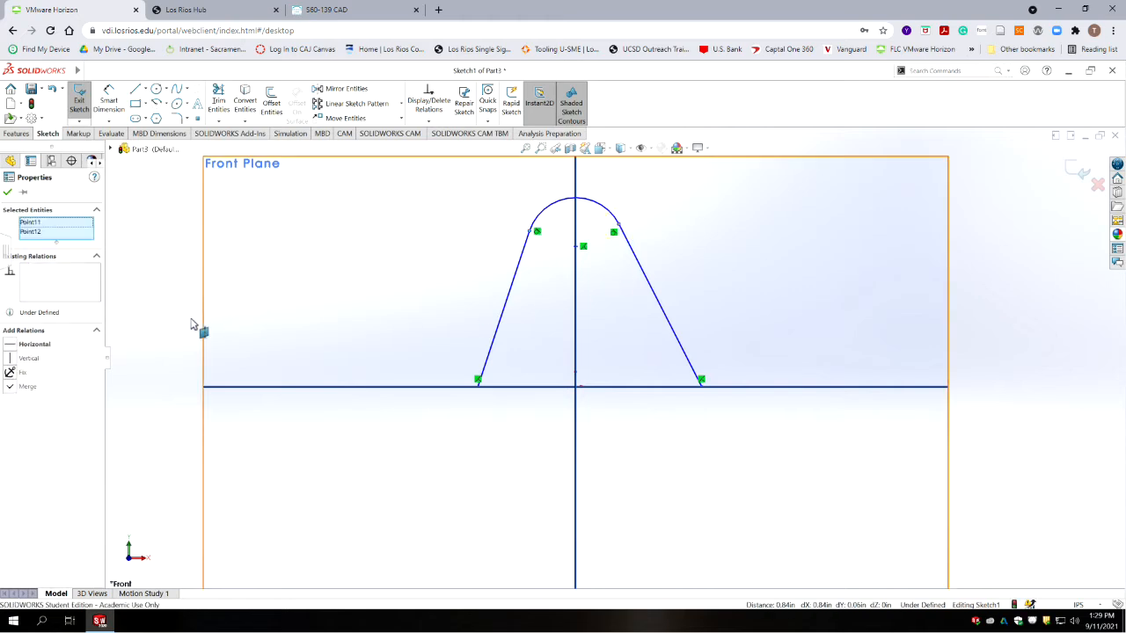
left_click(27, 345)
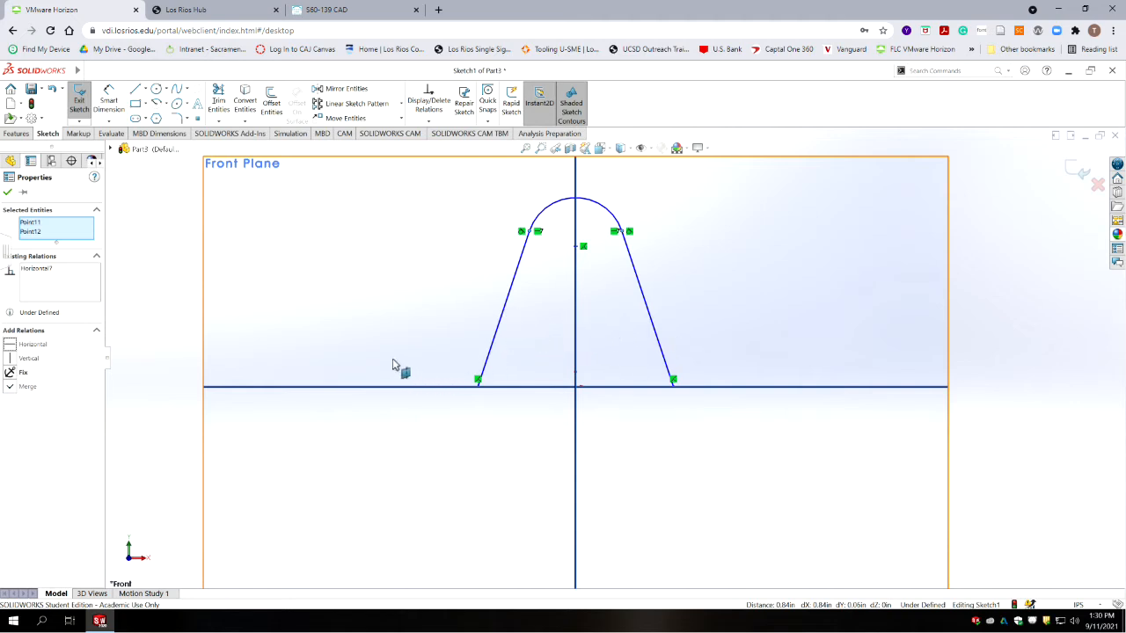
- Dimension the angle between the two slanted lines and set it to 11 degrees
left_click(107, 100)
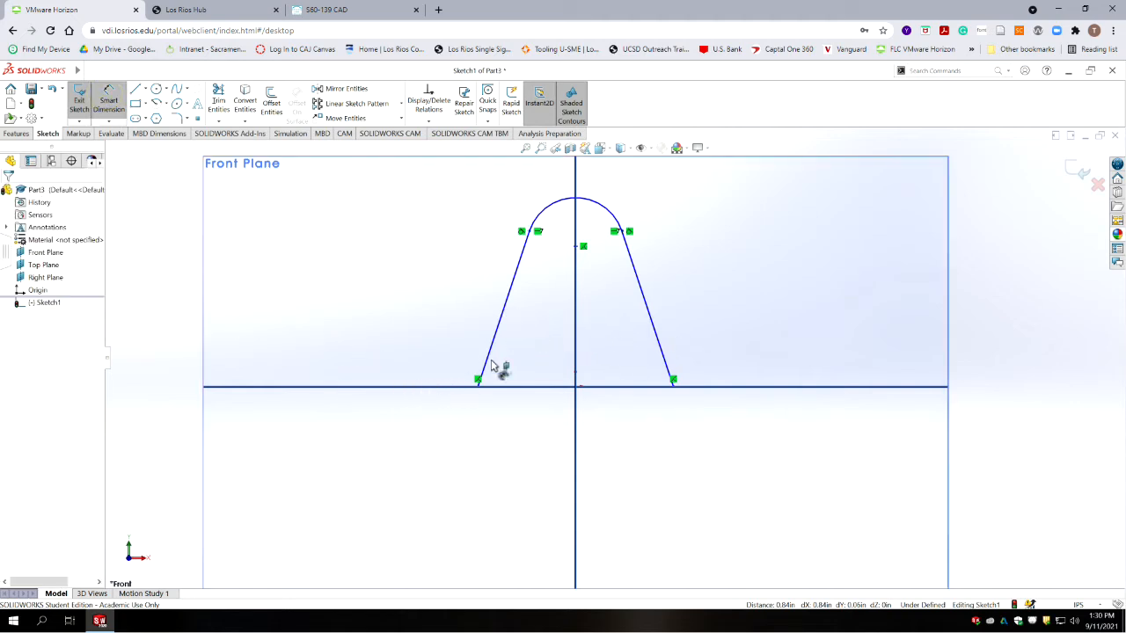
left_click(501, 330)
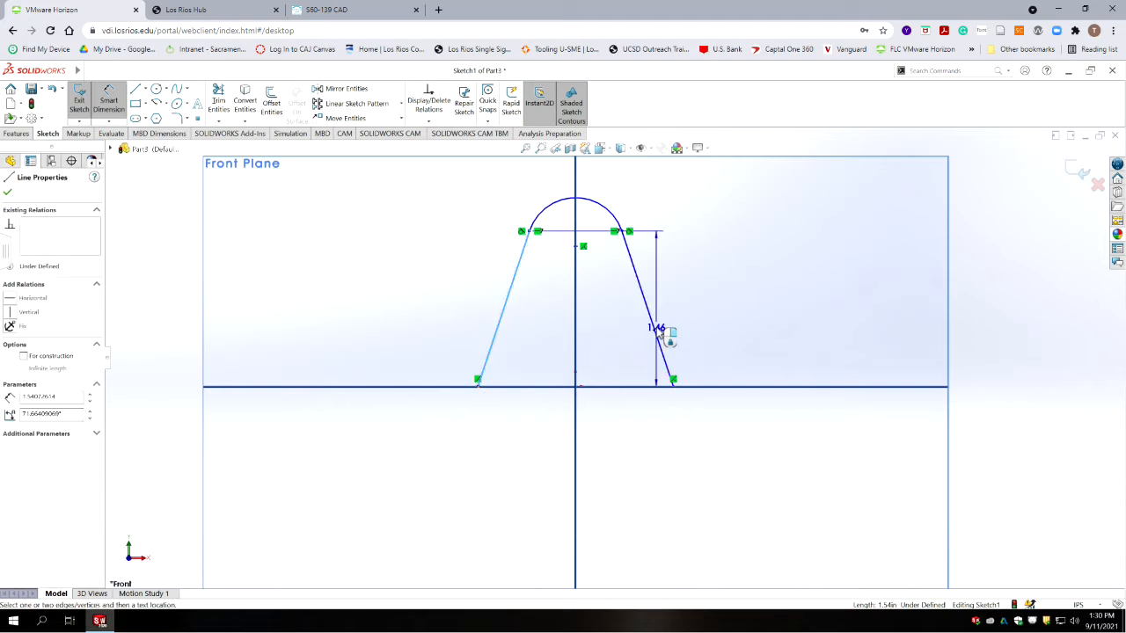
left_click(659, 330)
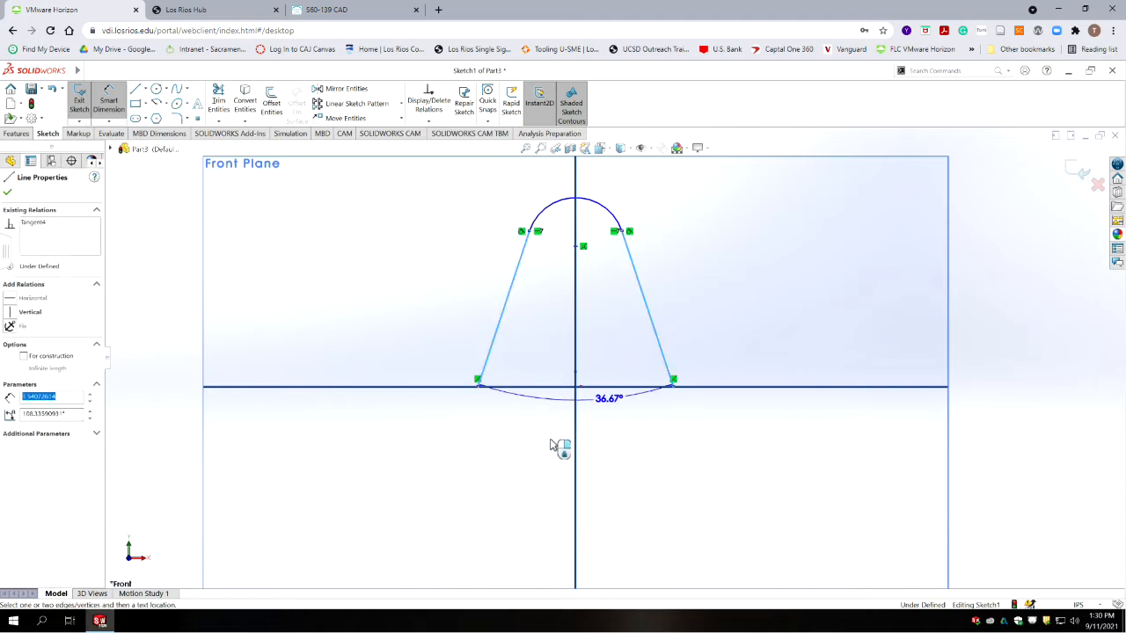
left_click(535, 490)
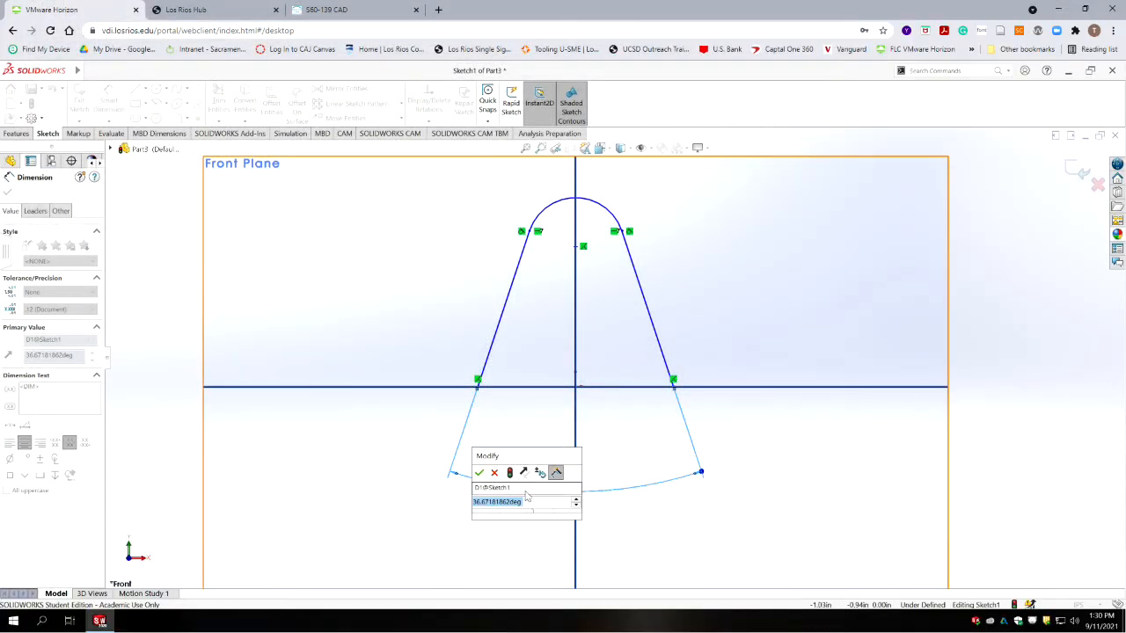
left_click(534, 503)
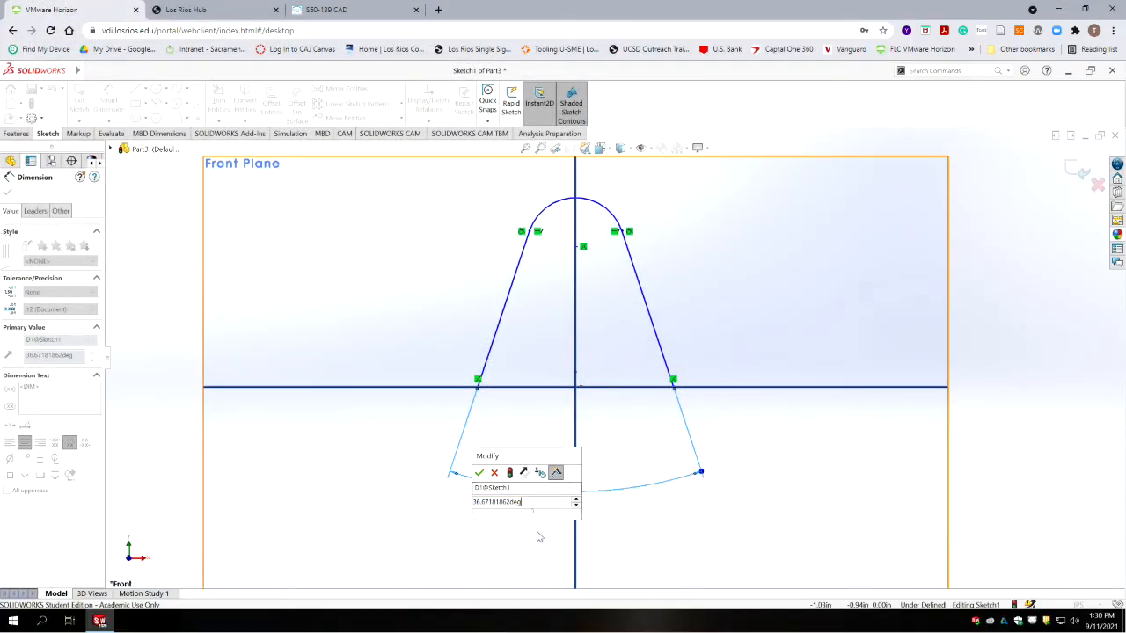
left_click_drag(527, 503, 451, 507)
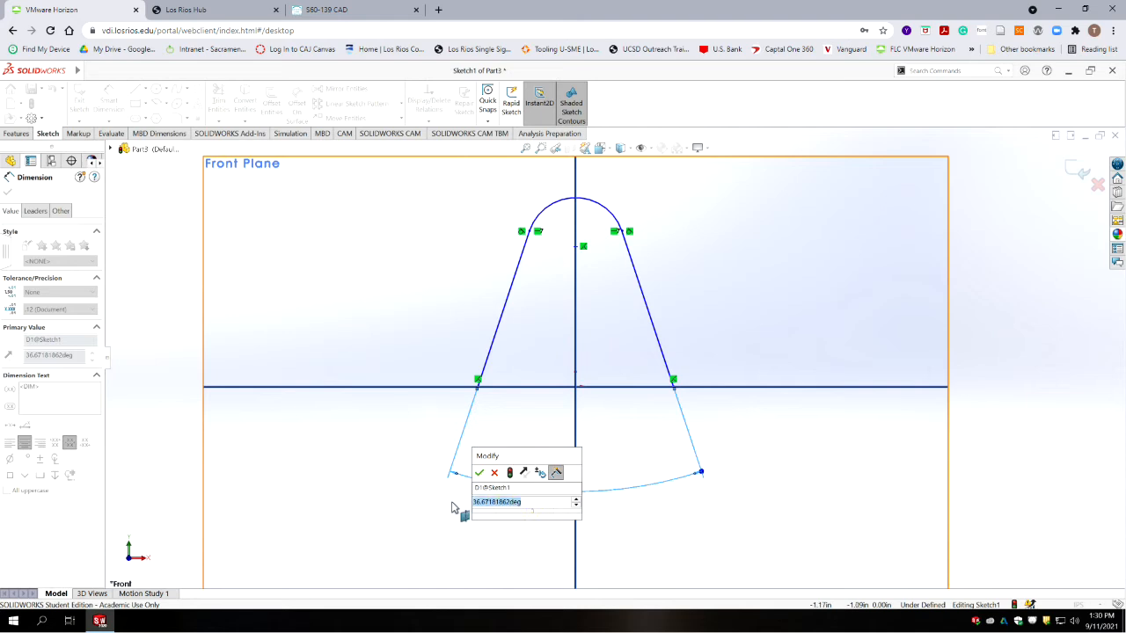
type("11")
key("Return")
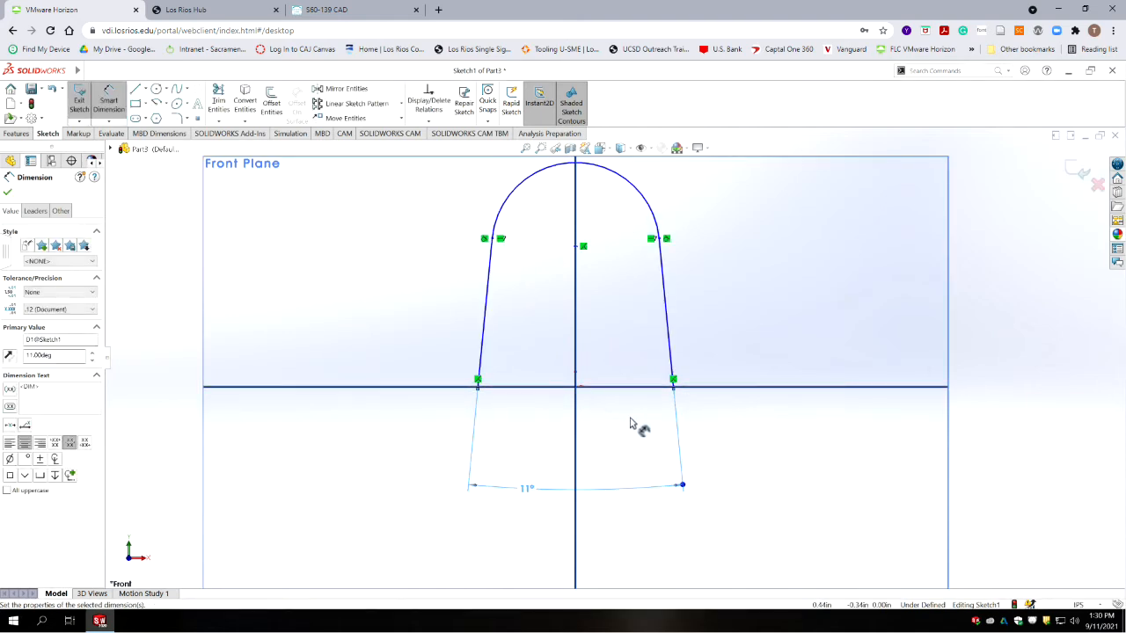
- Close the profile with a horizontal line joining the lower endpoints of the two slanted lines along the horizontal axis
scroll(198, 232, "up", 1)
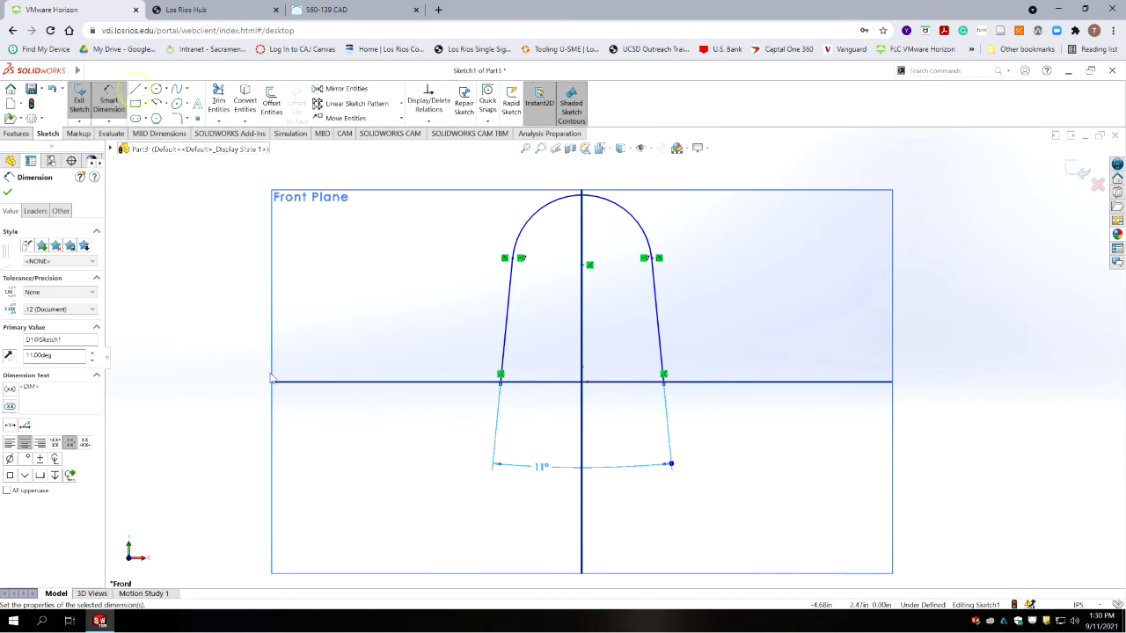
left_click(135, 90)
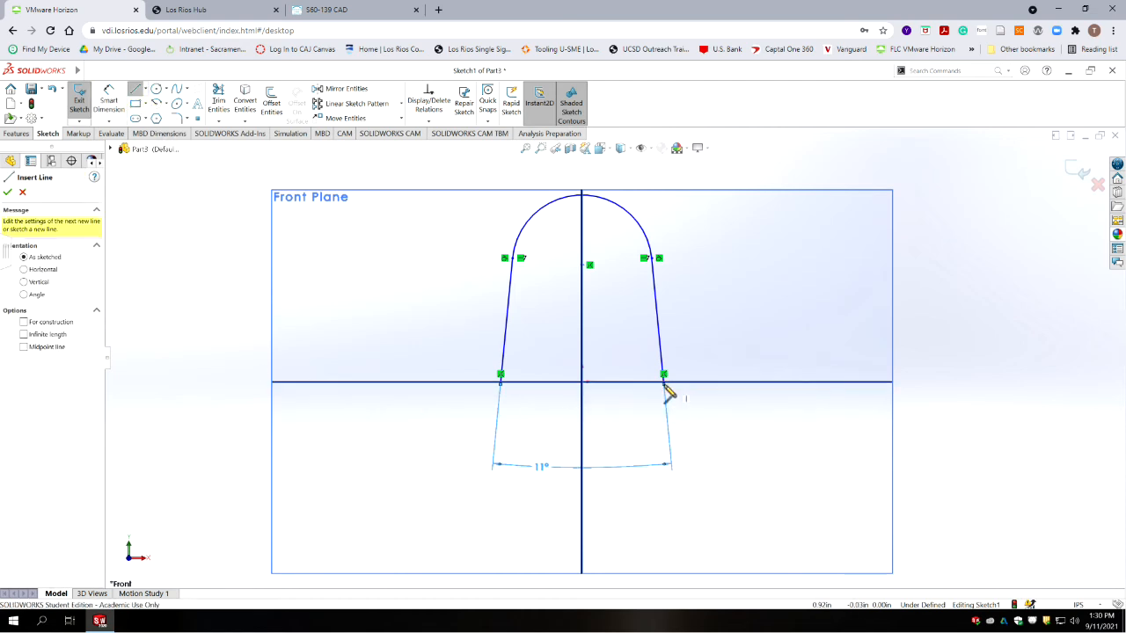
scroll(667, 388, "down", 5)
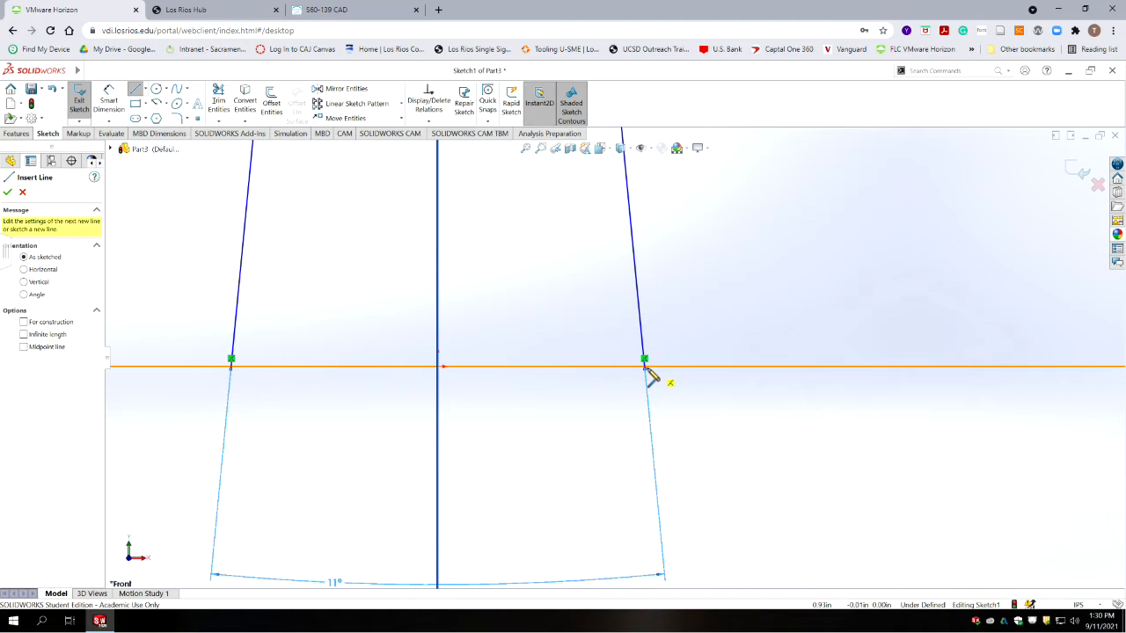
left_click(644, 367)
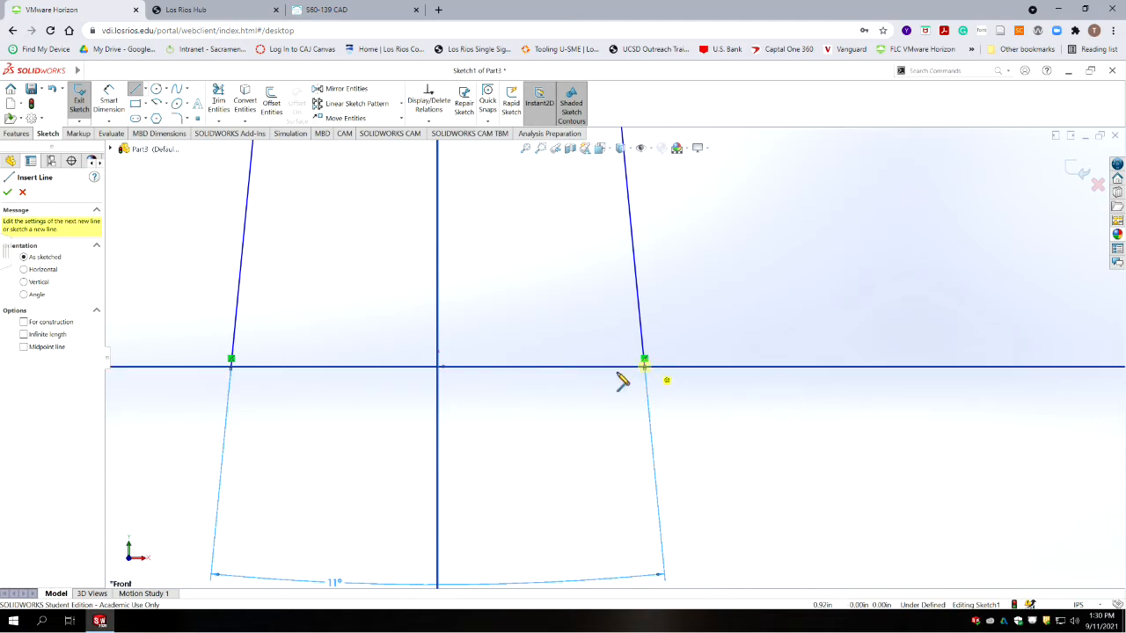
left_click(231, 363)
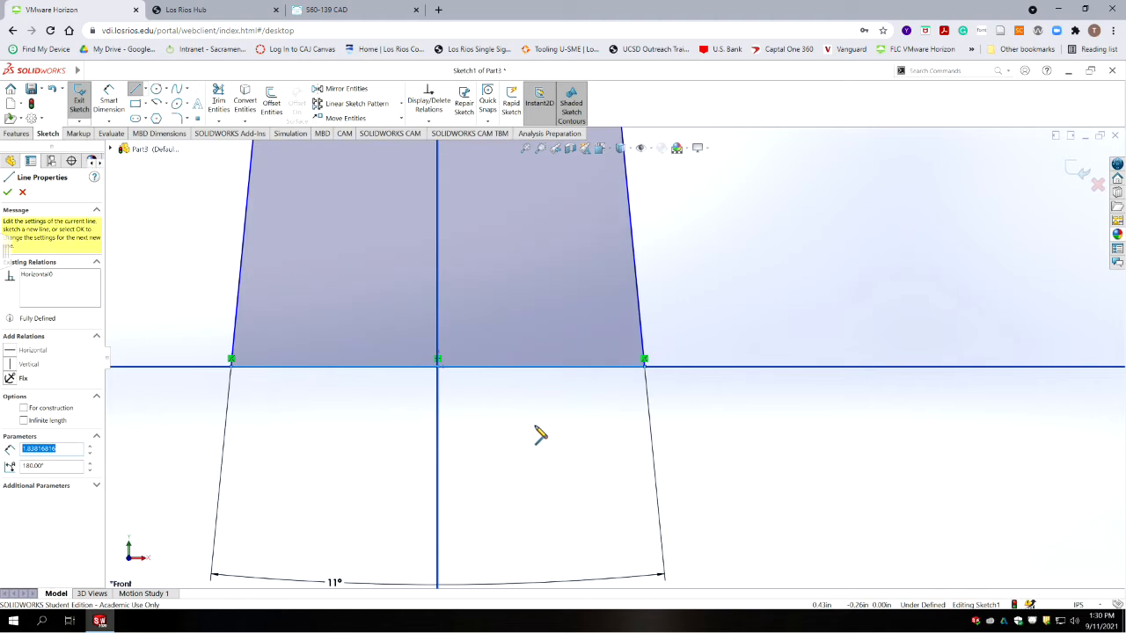
key("Escape")
key("f")
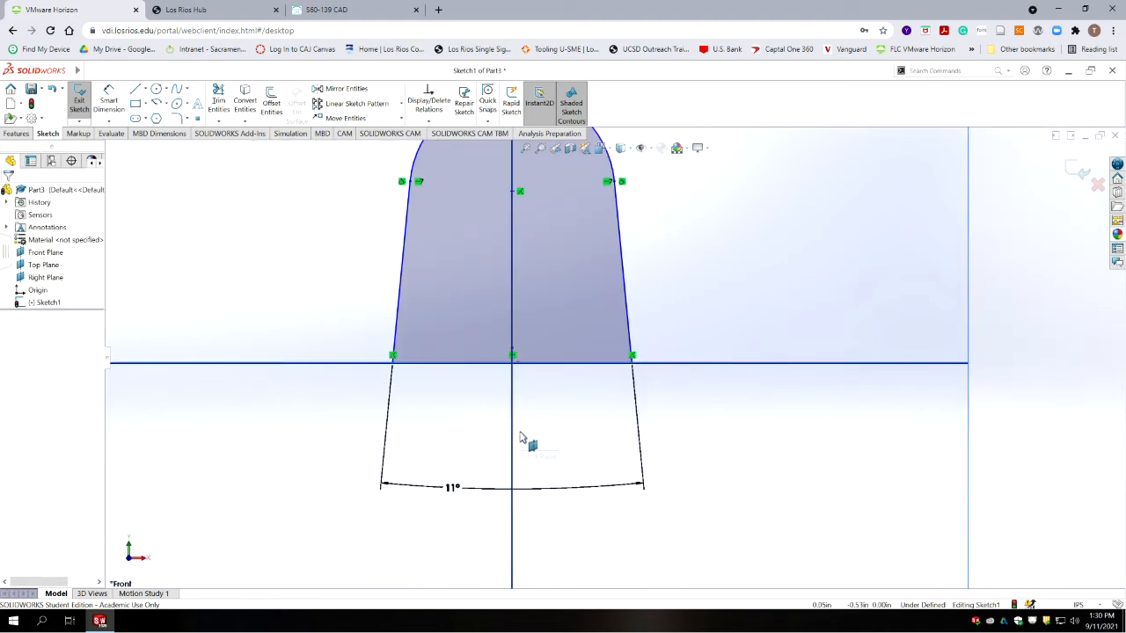
- Dimension the top arc's radius, consult the S60-139 drawing PDF in Adobe Acrobat, and set the radius to 0.24 in
scroll(627, 278, "down", 2)
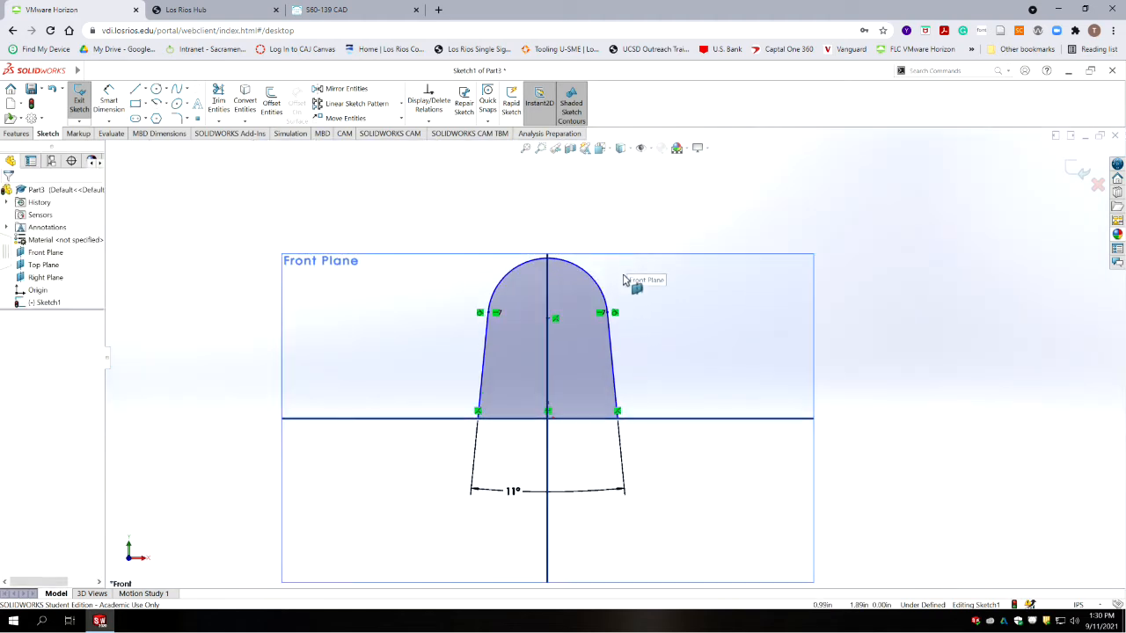
scroll(621, 333, "down", 2)
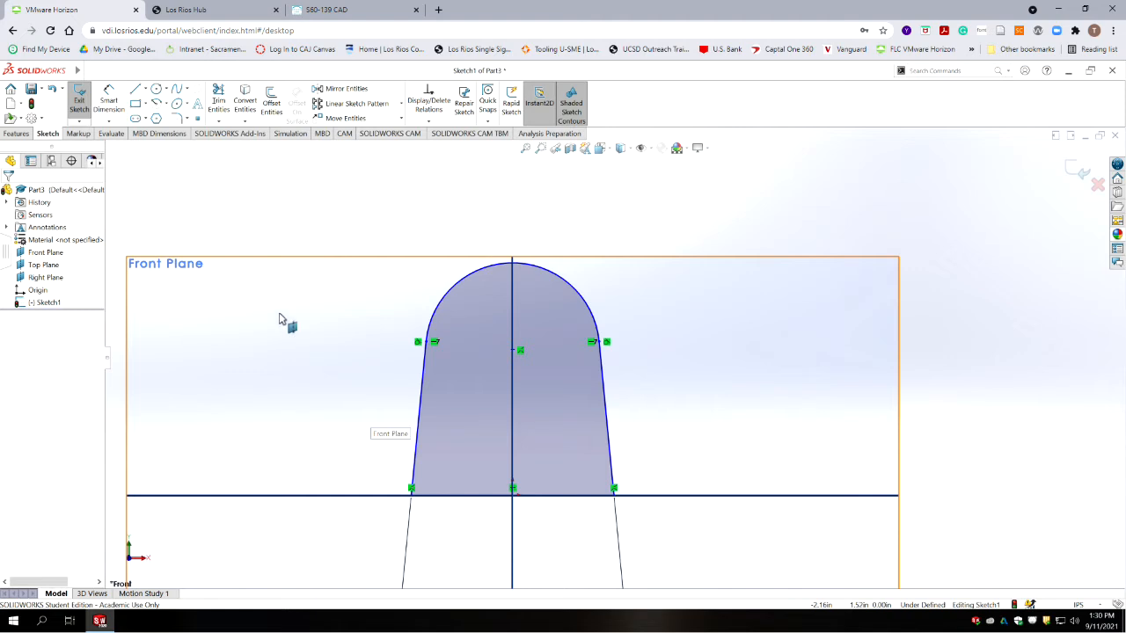
left_click(115, 96)
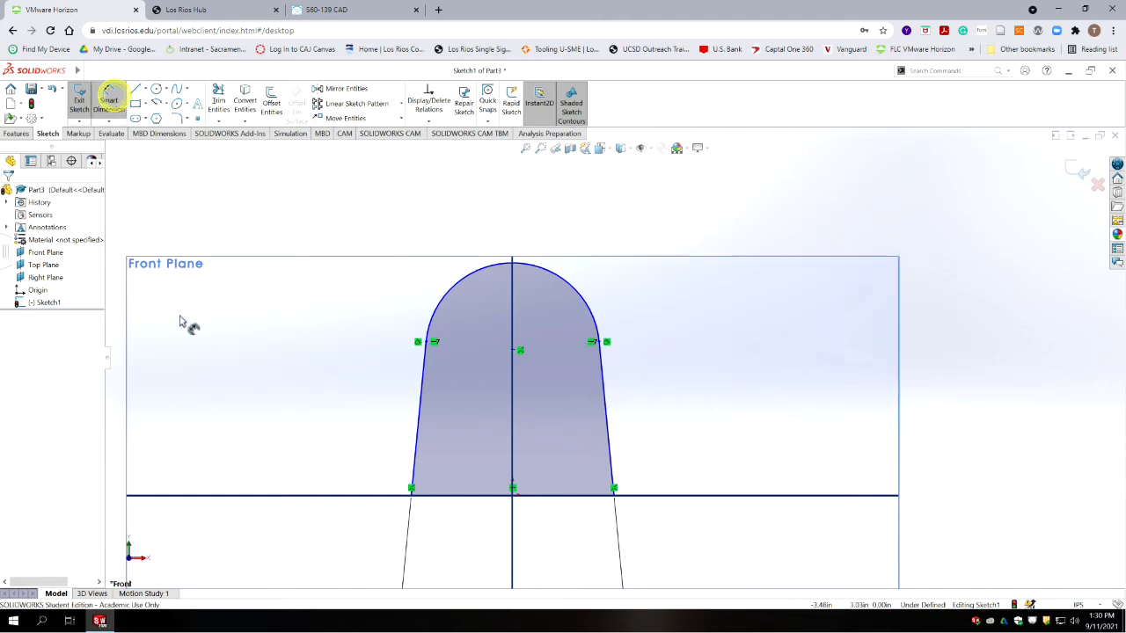
left_click(565, 280)
left_click(649, 206)
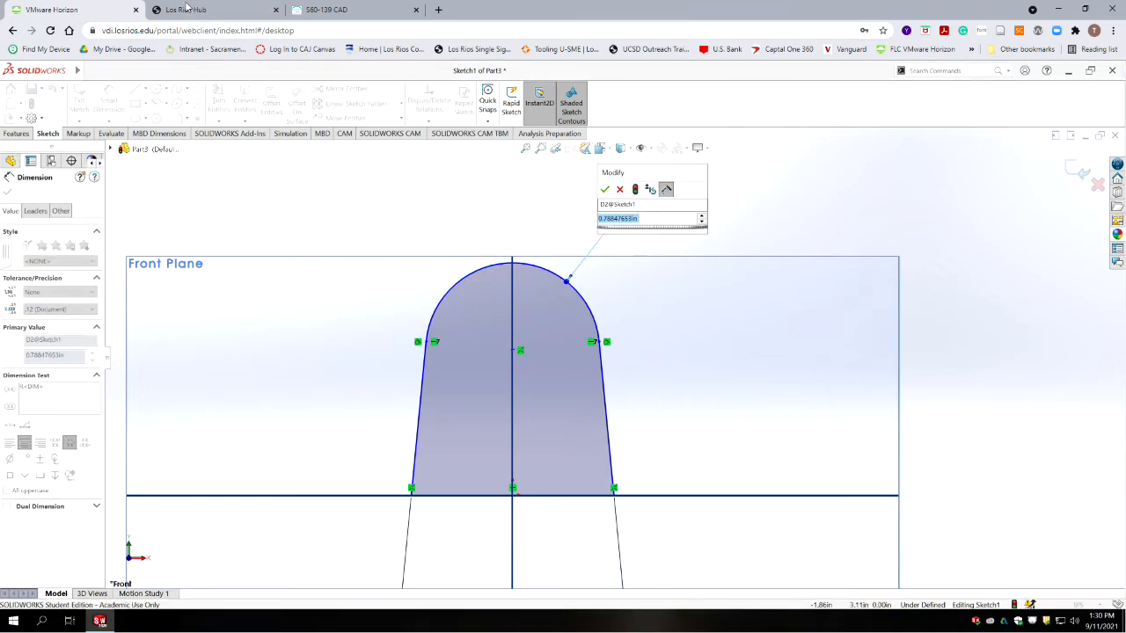
key("alt+Tab")
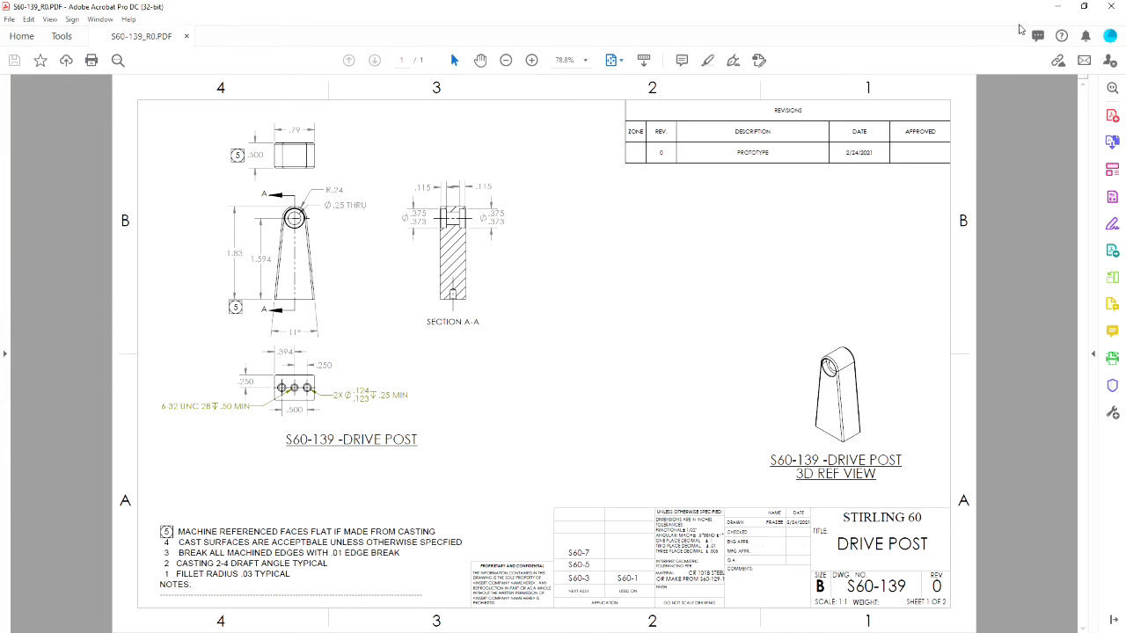
left_click(1057, 9)
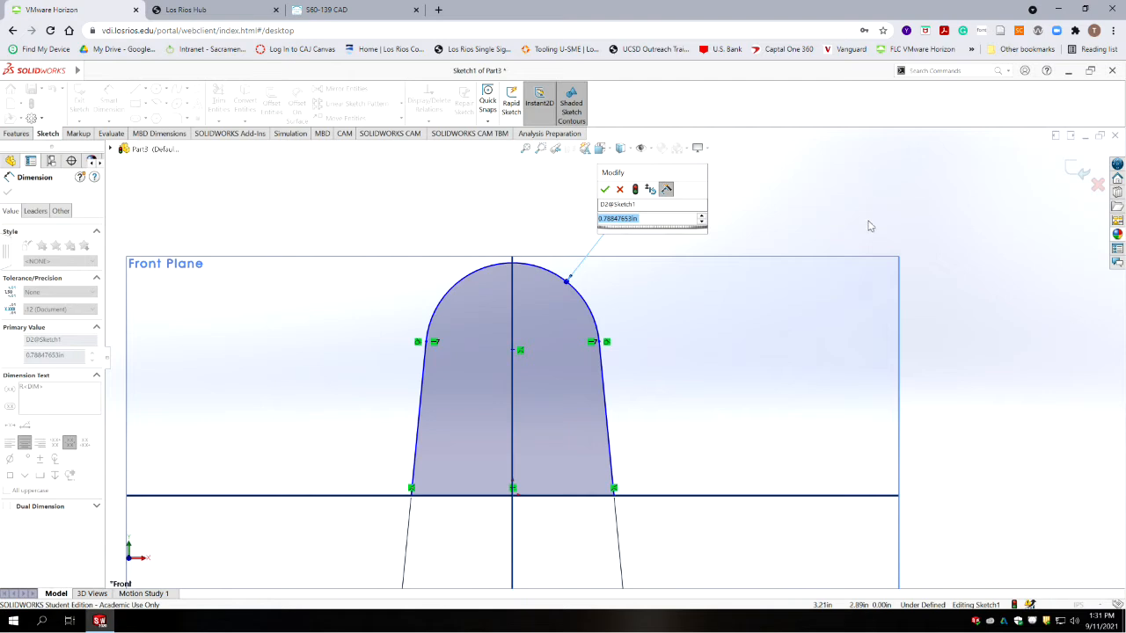
type(".24")
key("Return")
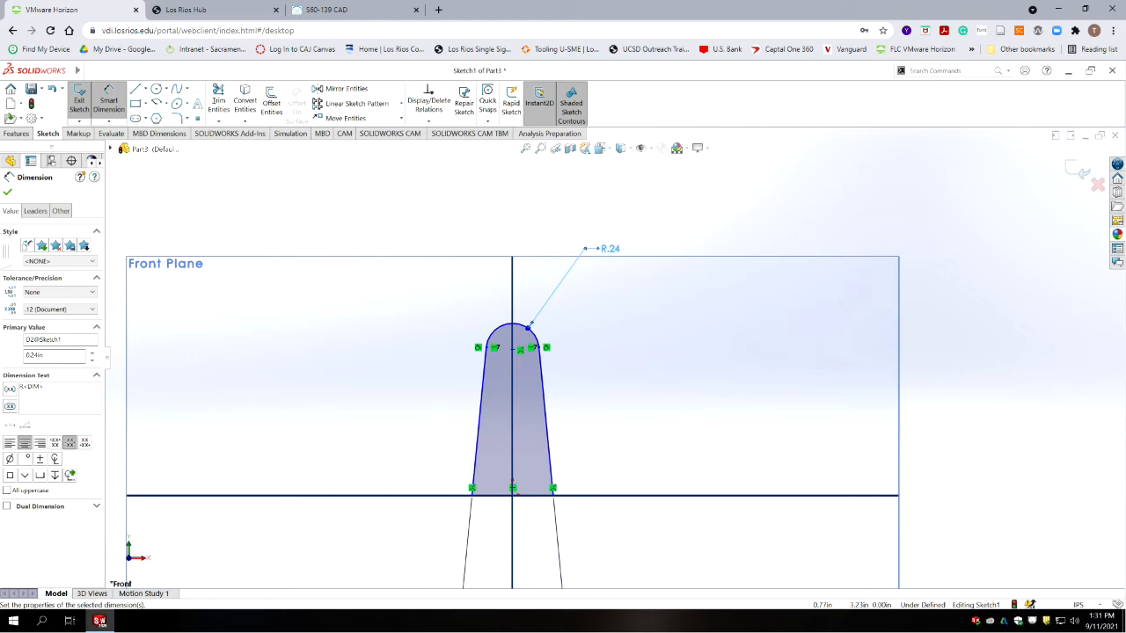
- Check the drawing PDF again, then dimension the overall height from the Top Plane to the arc's top and set it to 1.83 in
left_click(100, 621)
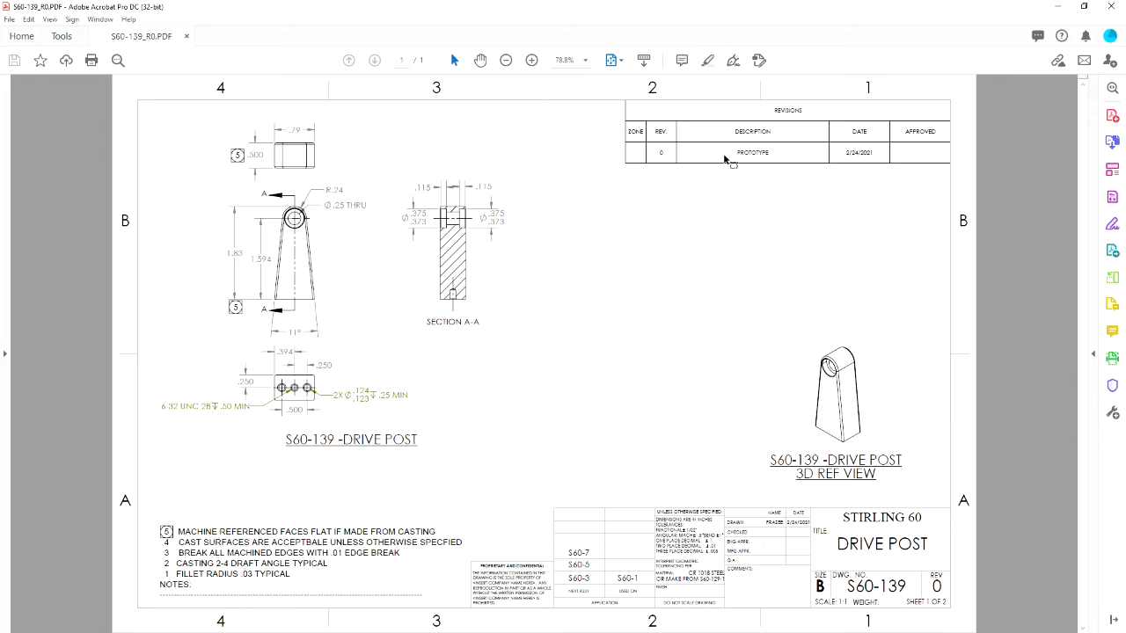
left_click(1056, 7)
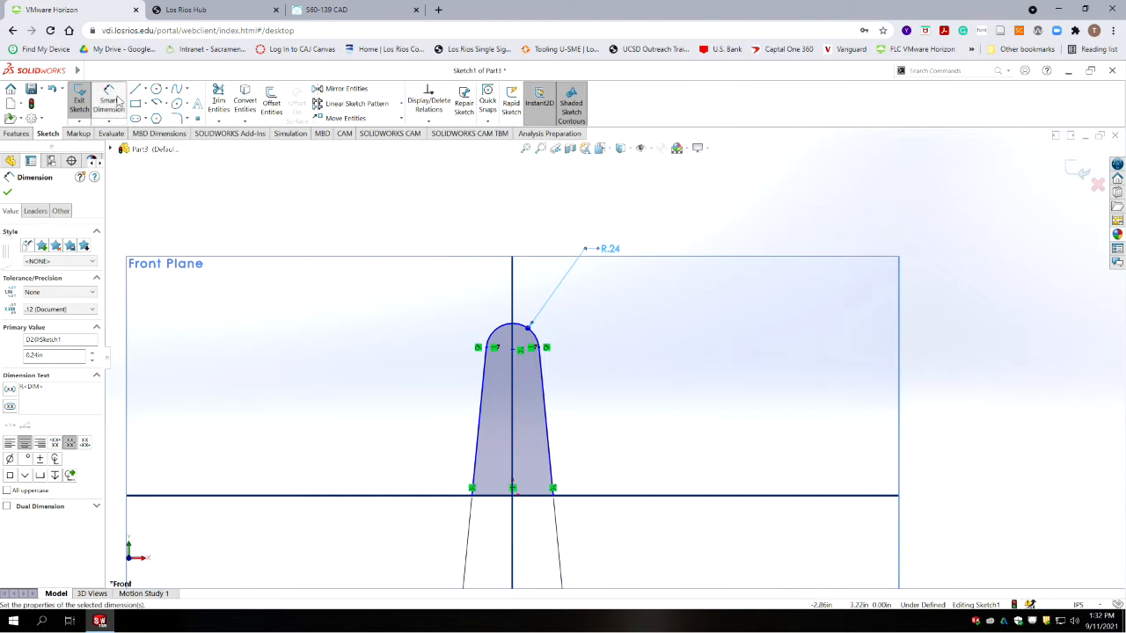
left_click(109, 121)
left_click(108, 98)
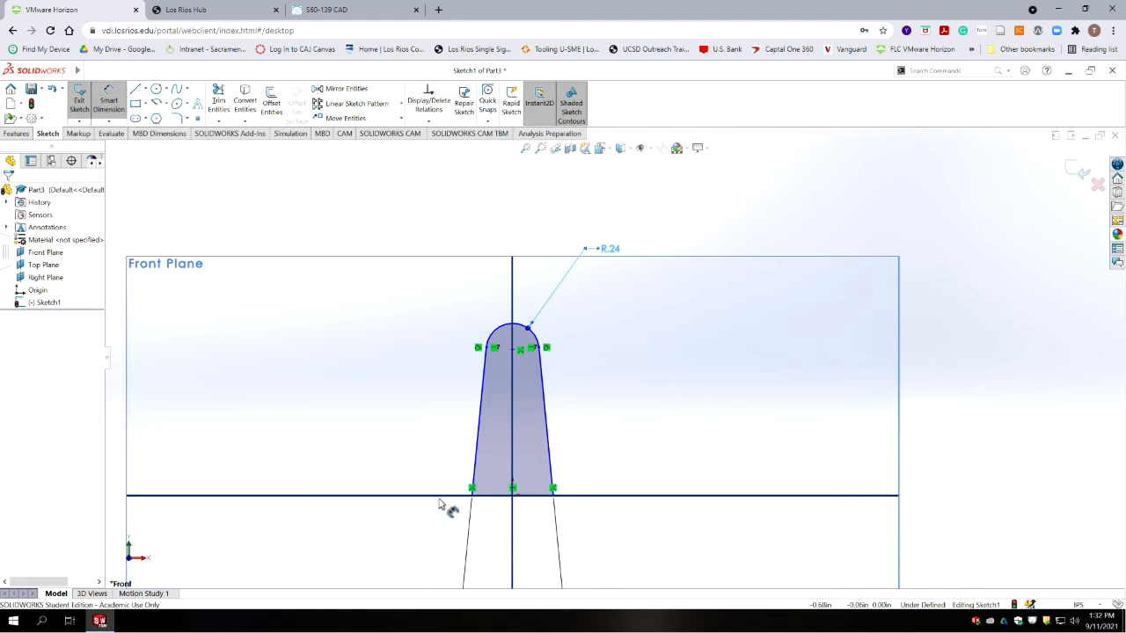
left_click(445, 497)
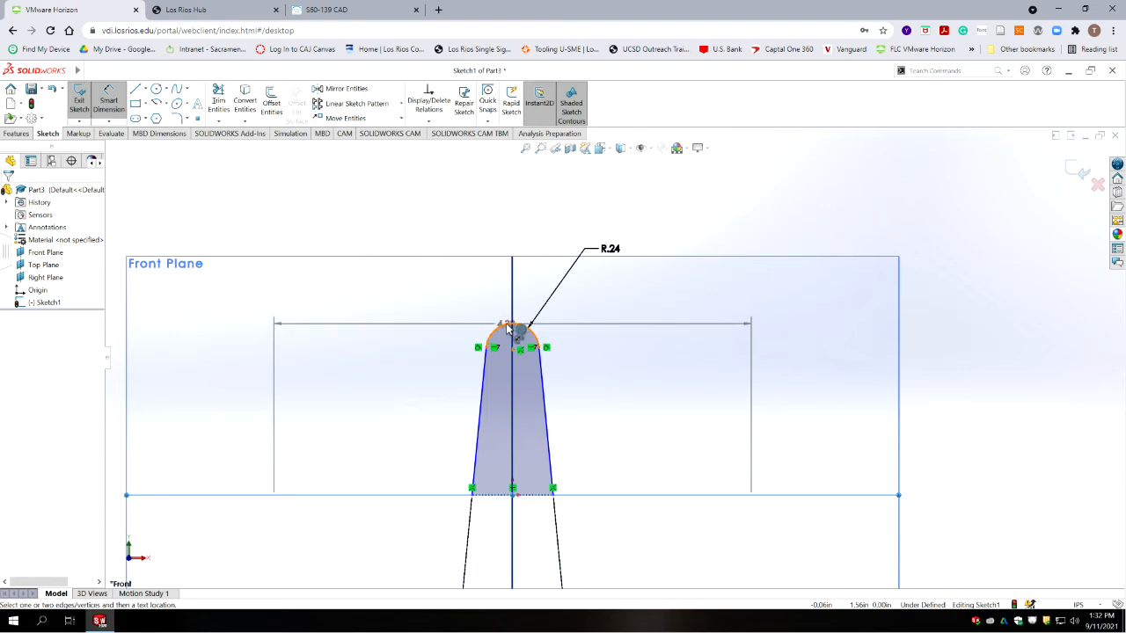
left_click(508, 328)
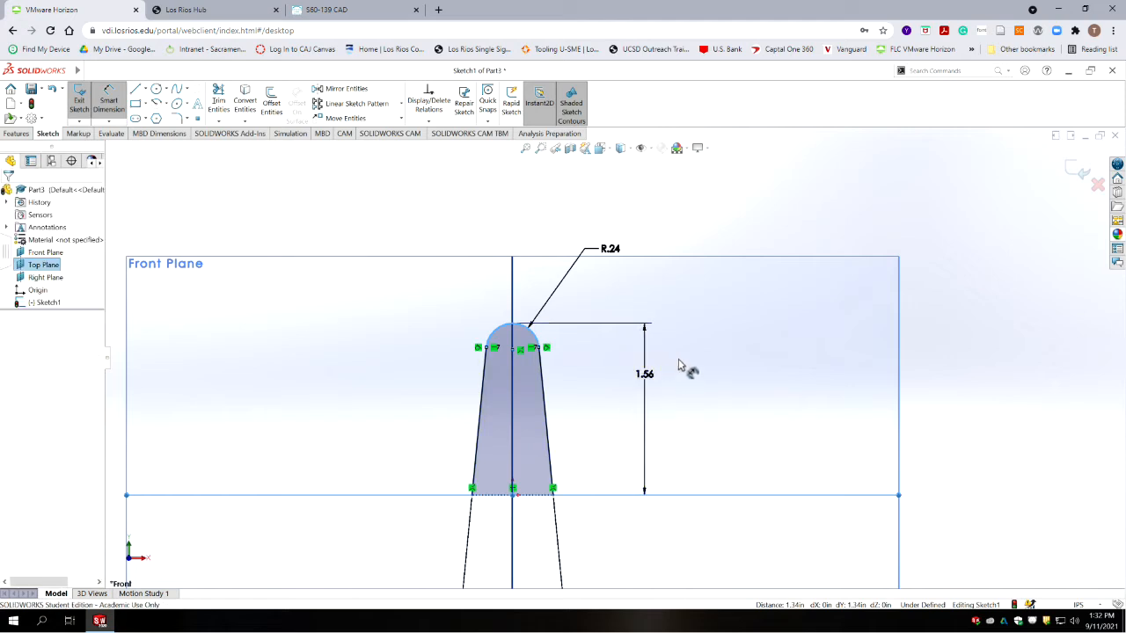
left_click(682, 366)
type("1.")
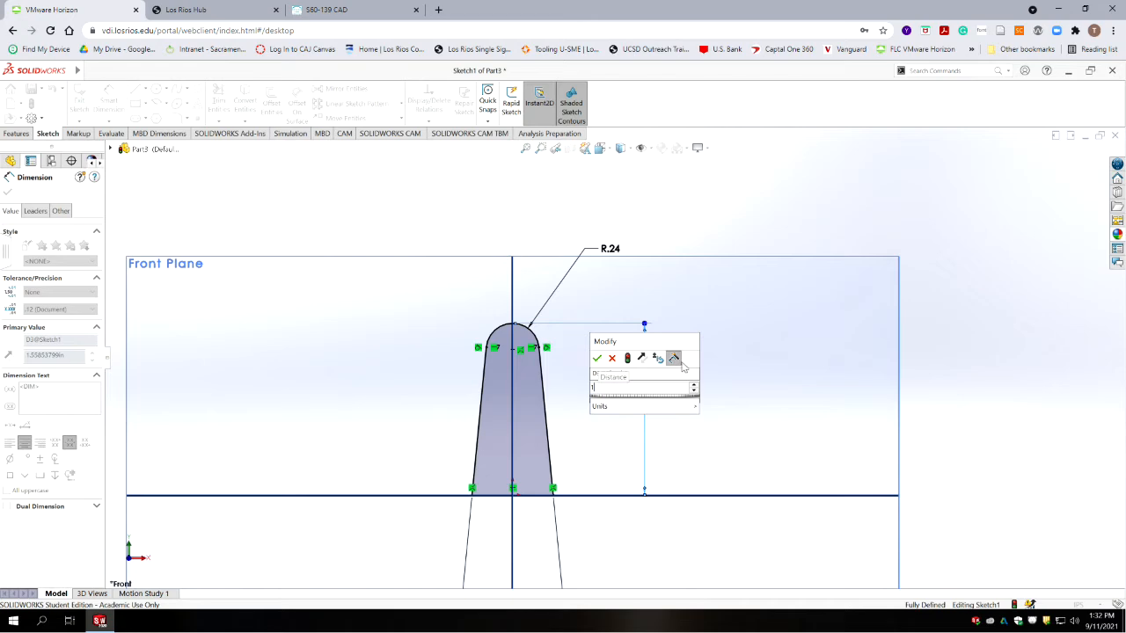
type("85")
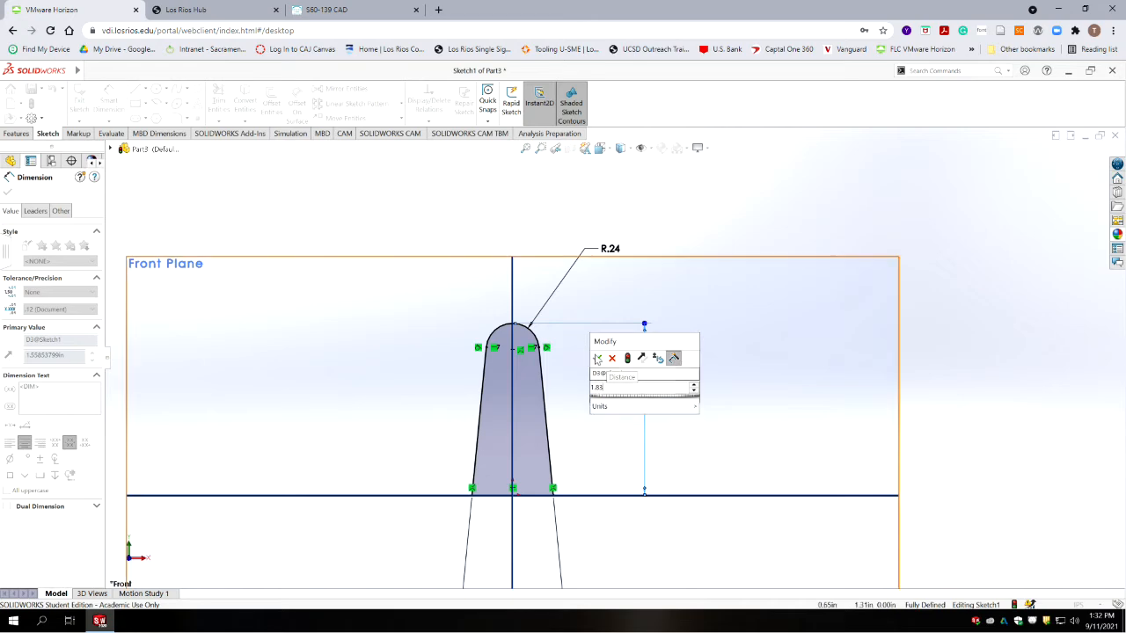
left_click(597, 359)
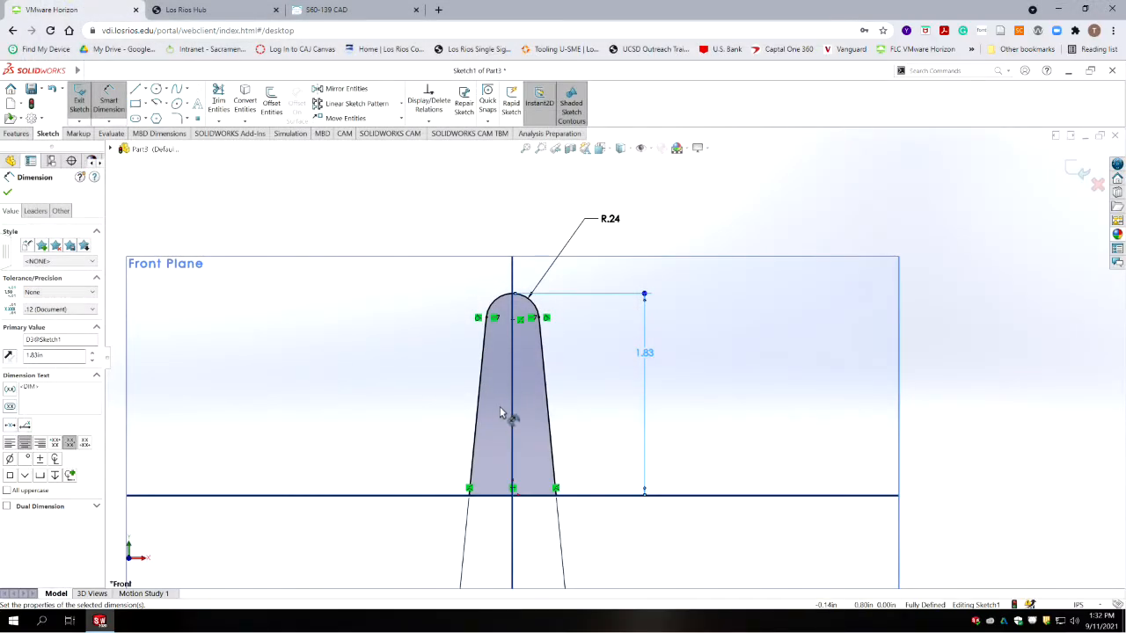
- Exit the sketch and extrude the tapered profile as a boss, using Mid Plane with a depth of 0.50 in
mouse_move(674, 477)
middle_mouse_down()
mouse_move(676, 408)
mouse_move(711, 414)
mouse_move(593, 379)
mouse_move(601, 352)
mouse_move(575, 432)
mouse_move(594, 450)
middle_mouse_up()
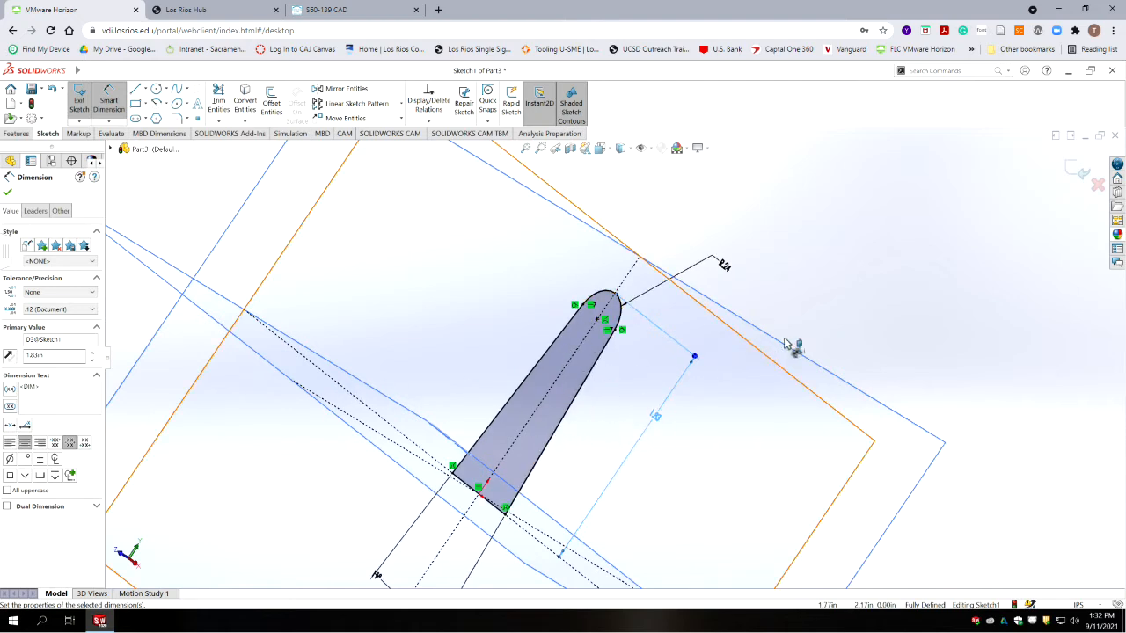
left_click(1075, 174)
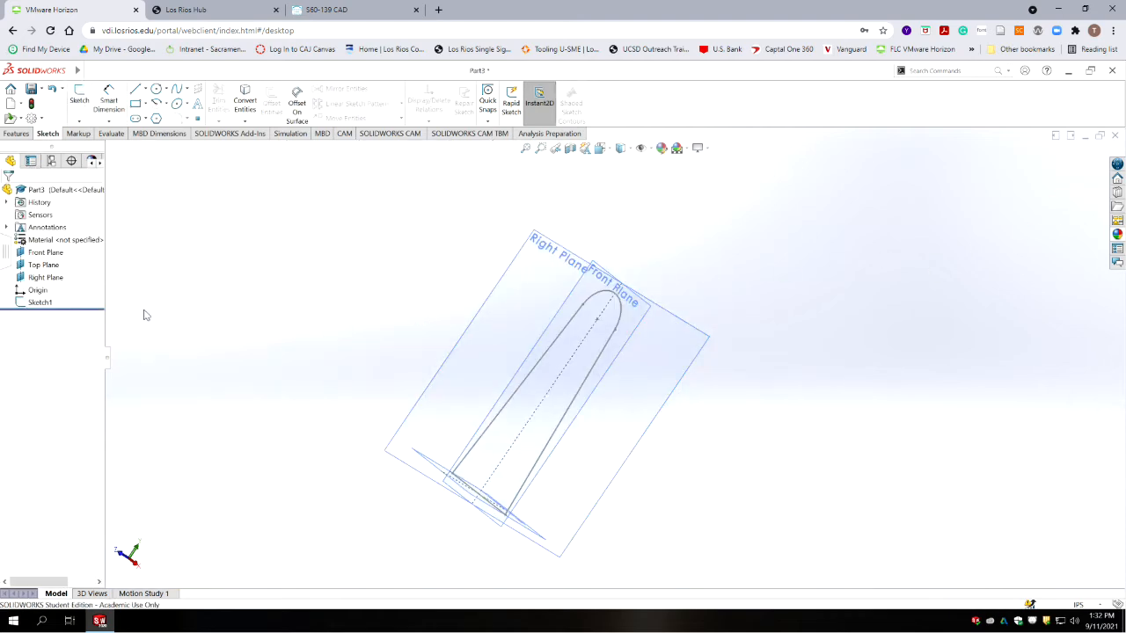
left_click(40, 302)
left_click(15, 134)
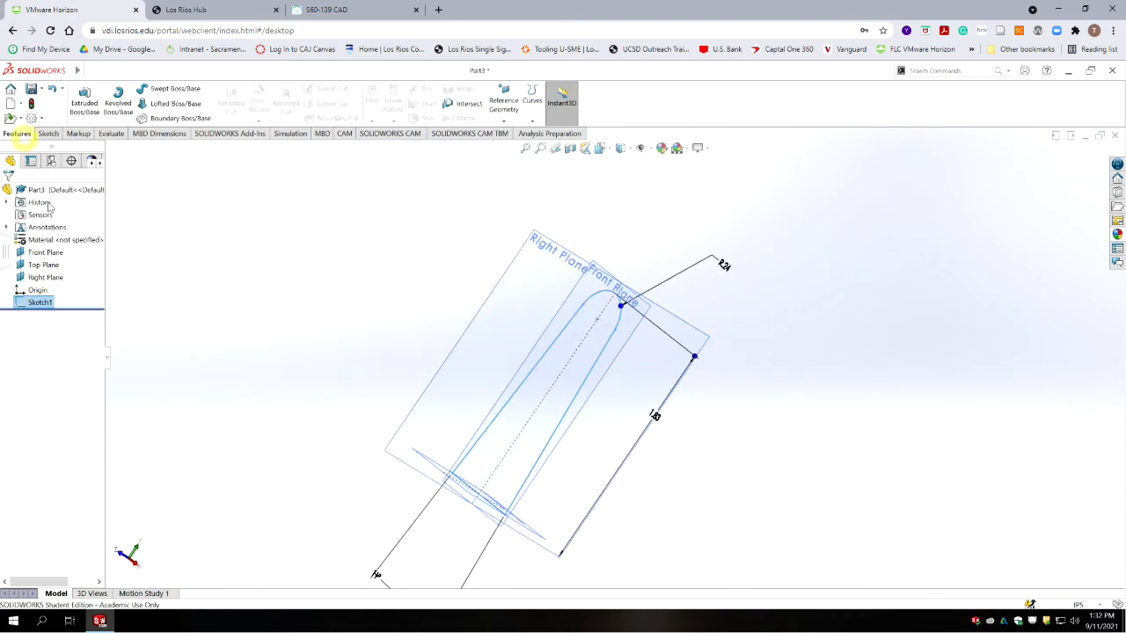
left_click(84, 101)
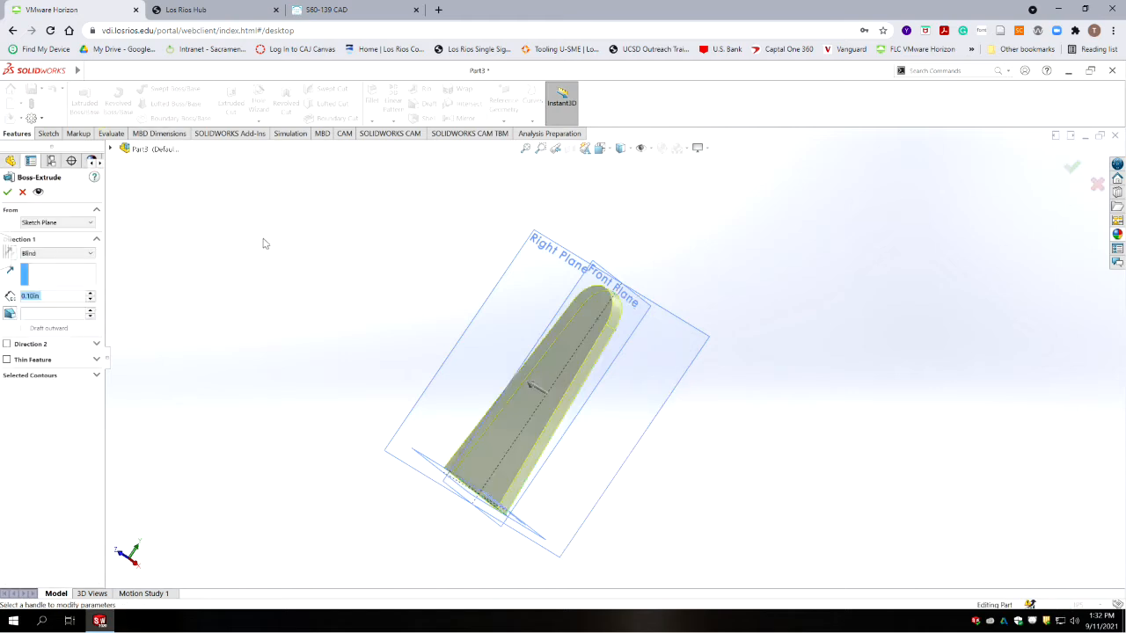
left_click(76, 254)
left_click(37, 304)
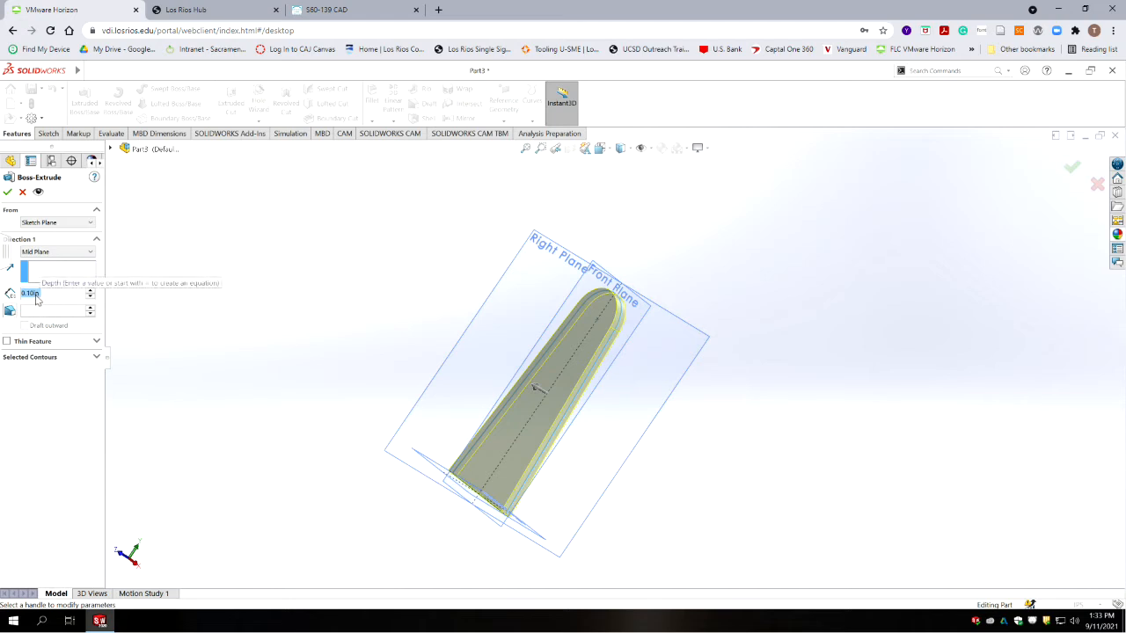
type("5")
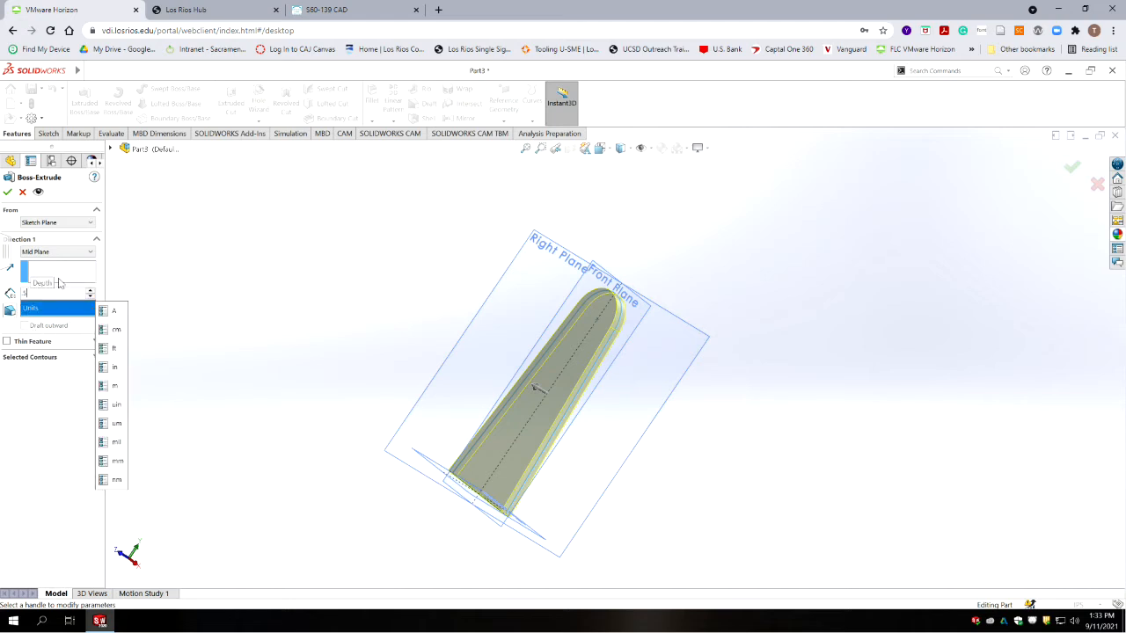
key("Return")
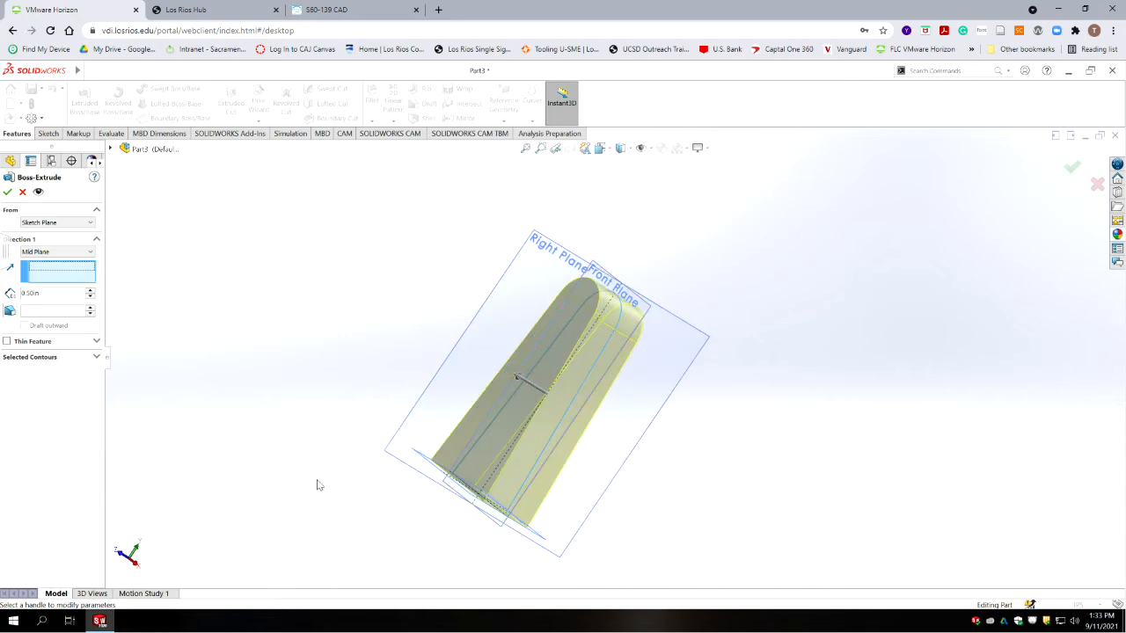
middle_click_drag(397, 488, 285, 440)
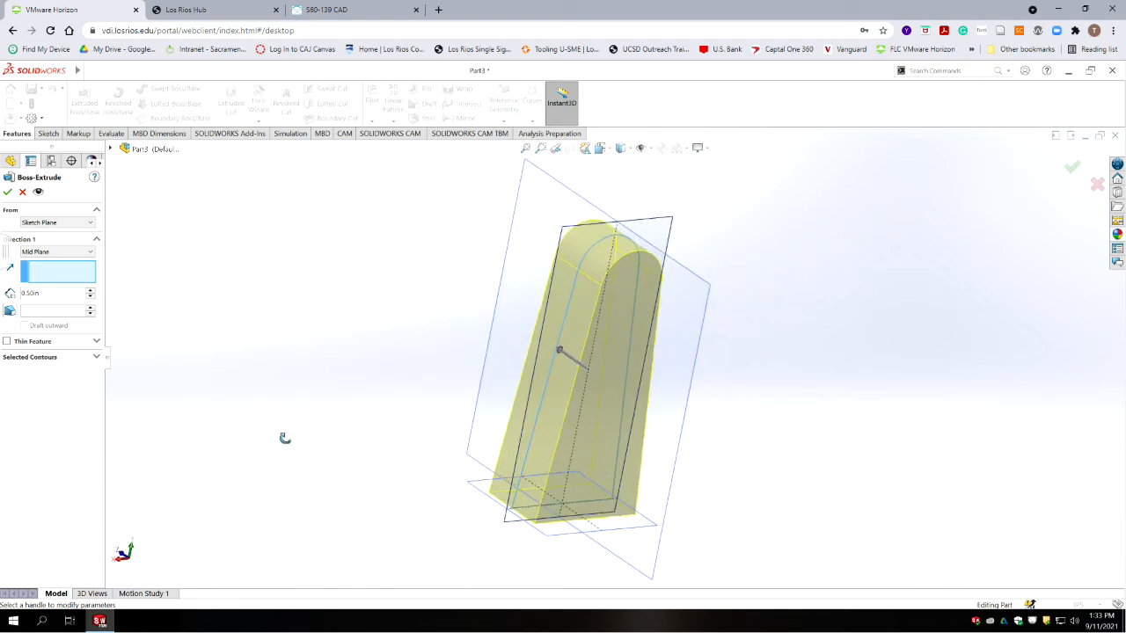
left_click(7, 193)
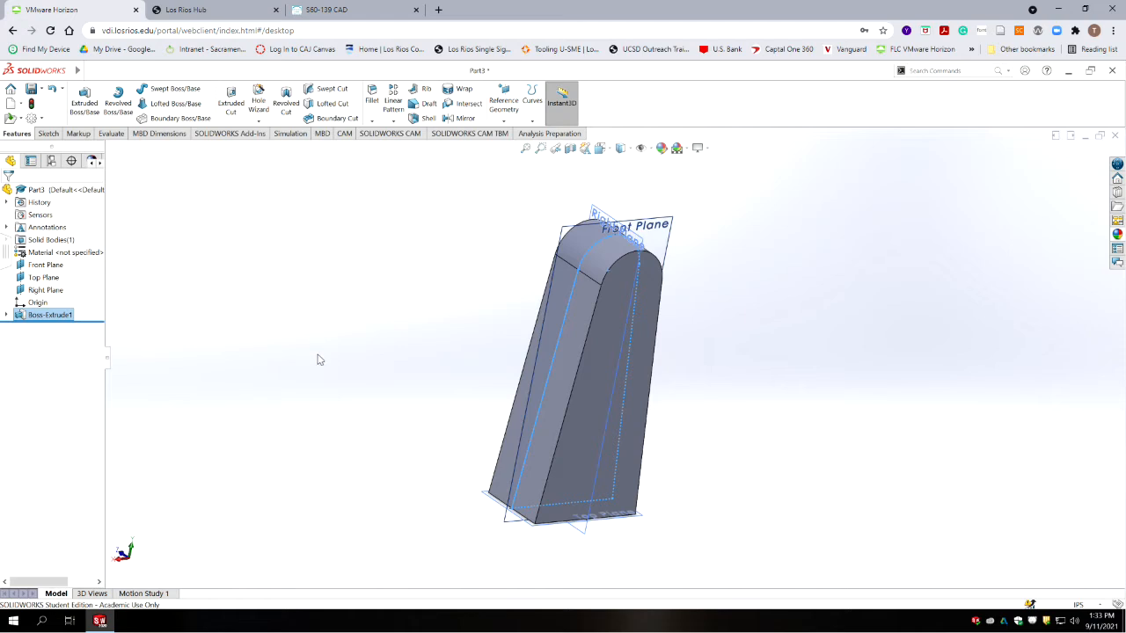
- Start a new sketch on the large flat front face of the extruded post
middle_click_drag(336, 339, 483, 402)
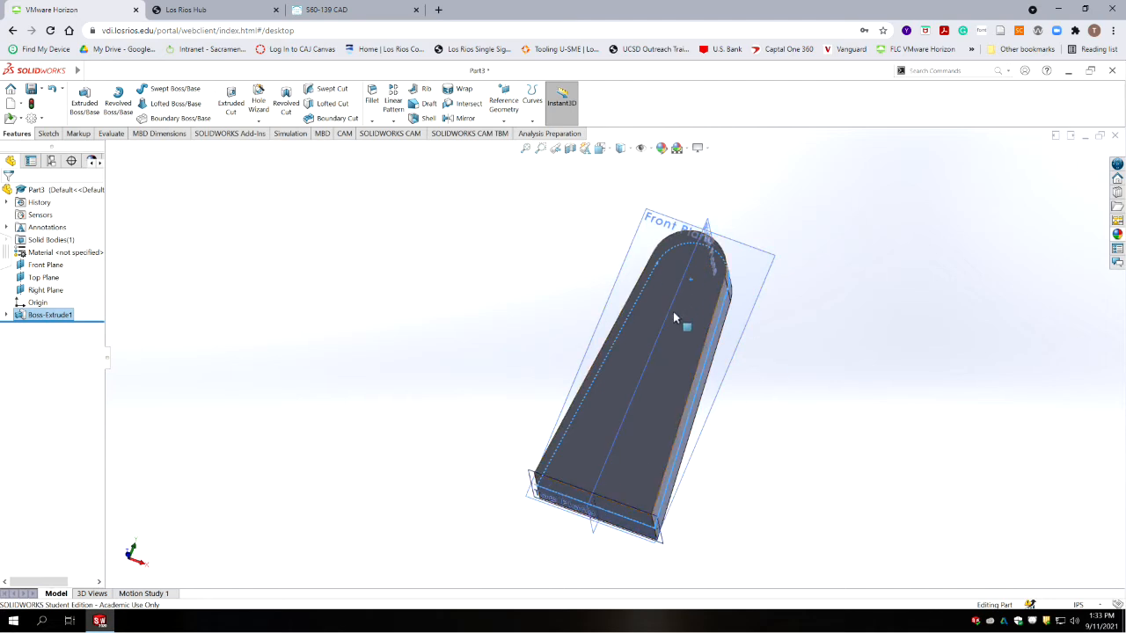
scroll(686, 322, "up", 2)
scroll(628, 357, "down", 4)
scroll(634, 363, "down", 1)
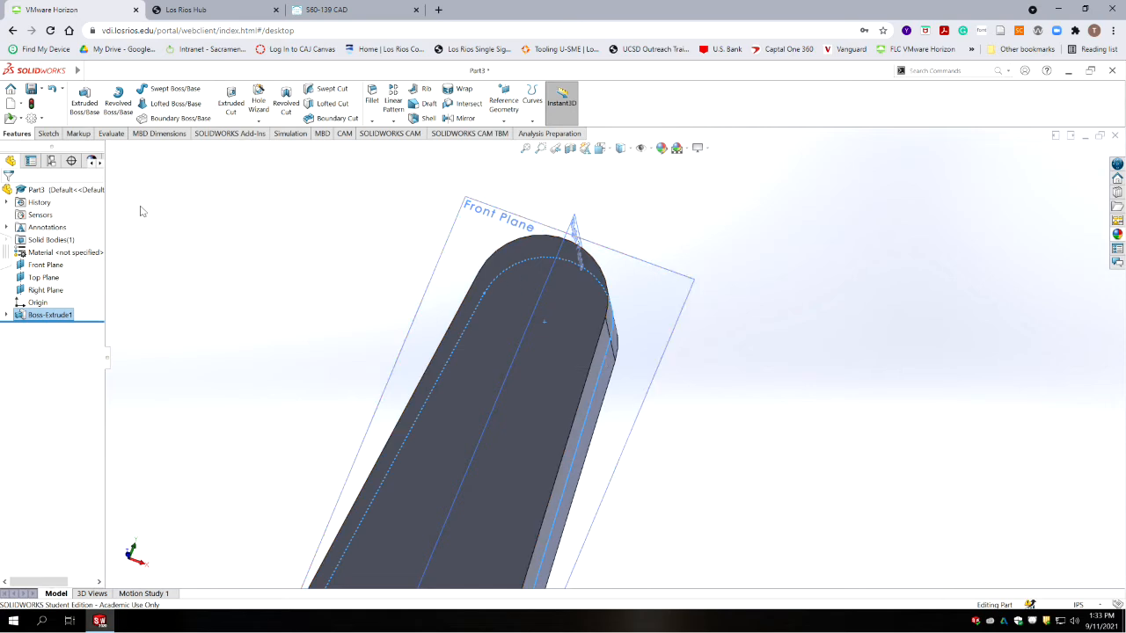
left_click(48, 132)
left_click(504, 308)
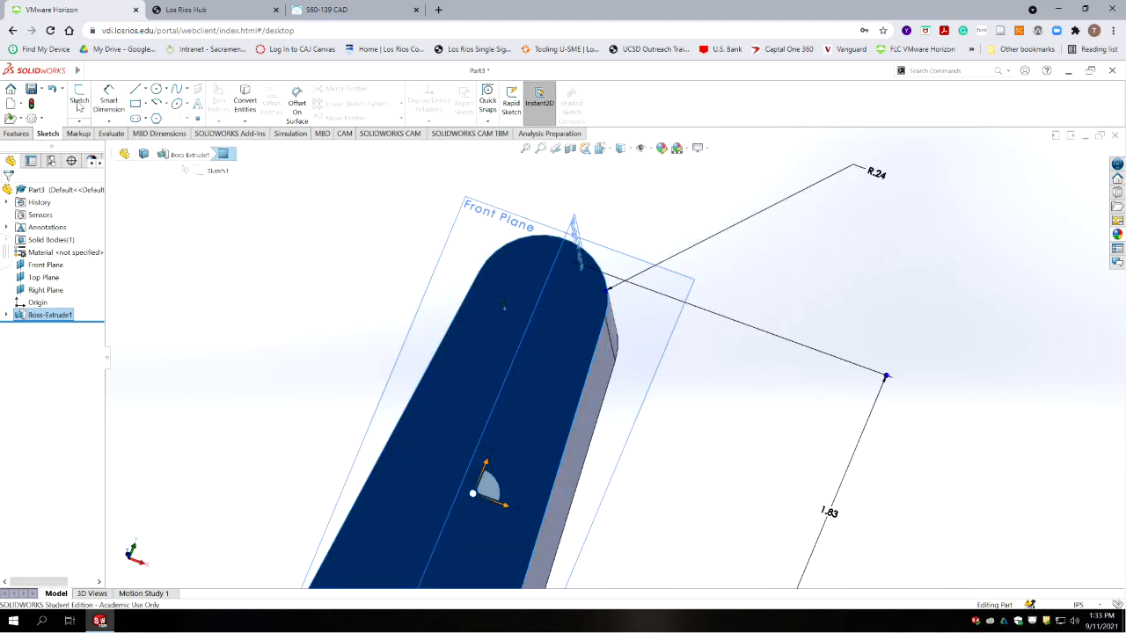
left_click(79, 101)
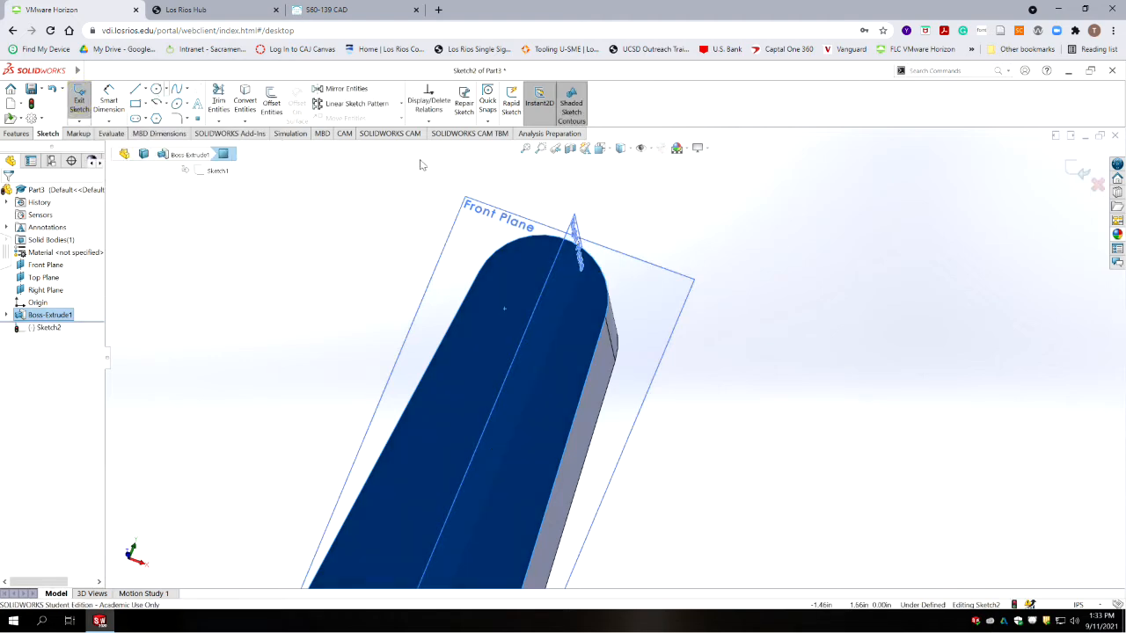
- Sketch a circle of about 0.08 in radius on the front face, centred on the post's vertical centreline near the rounded top
left_click(649, 148)
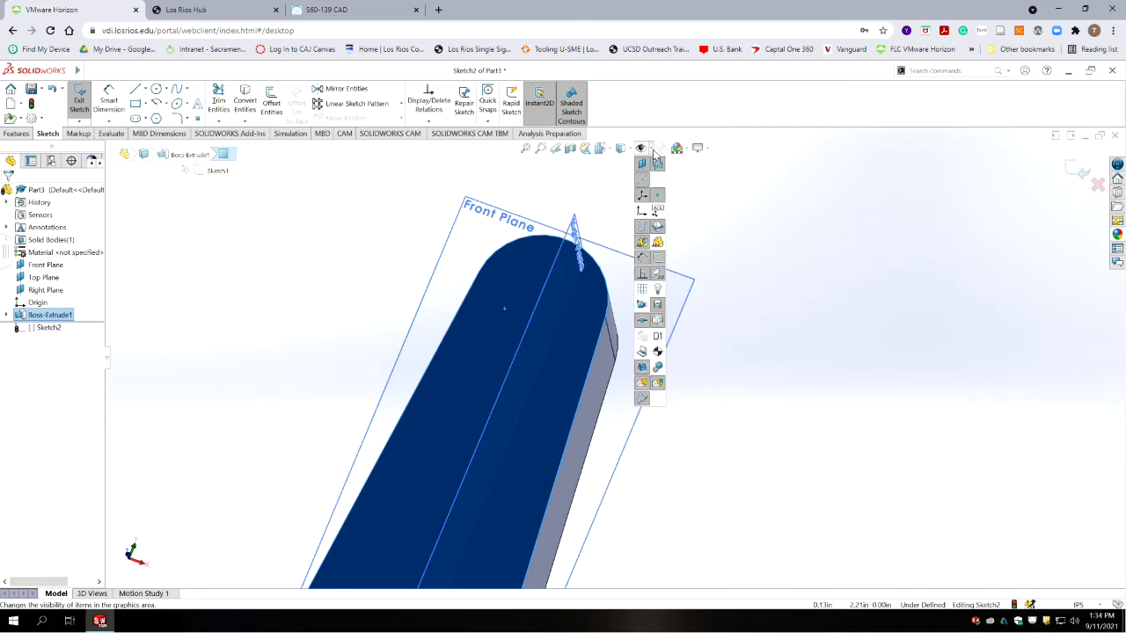
left_click(601, 148)
left_click(661, 212)
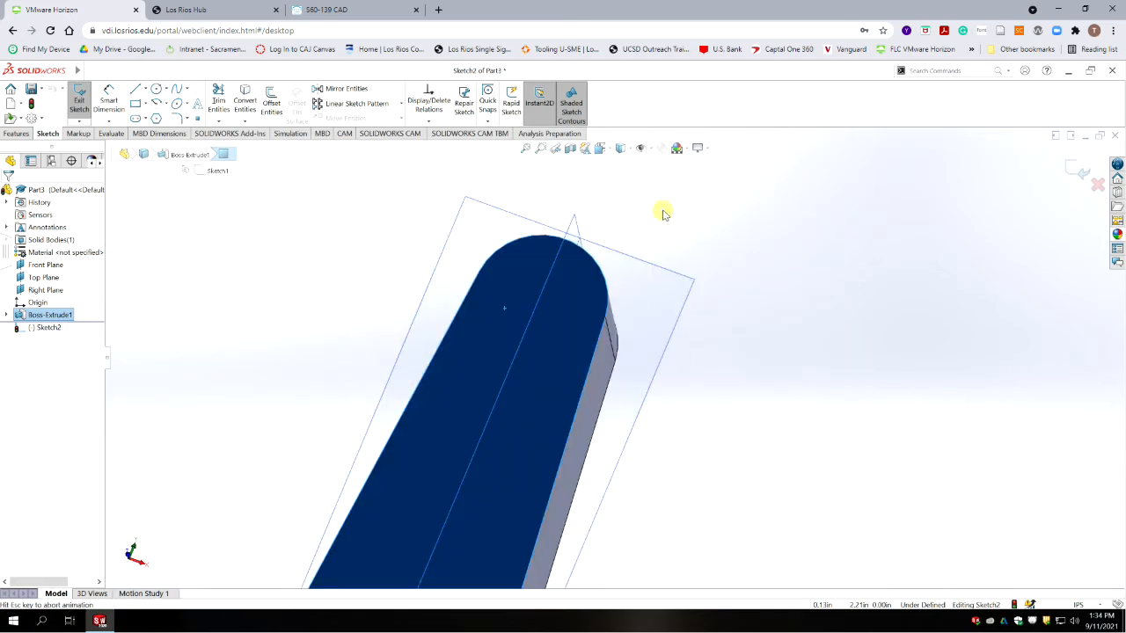
scroll(659, 224, "down", 4)
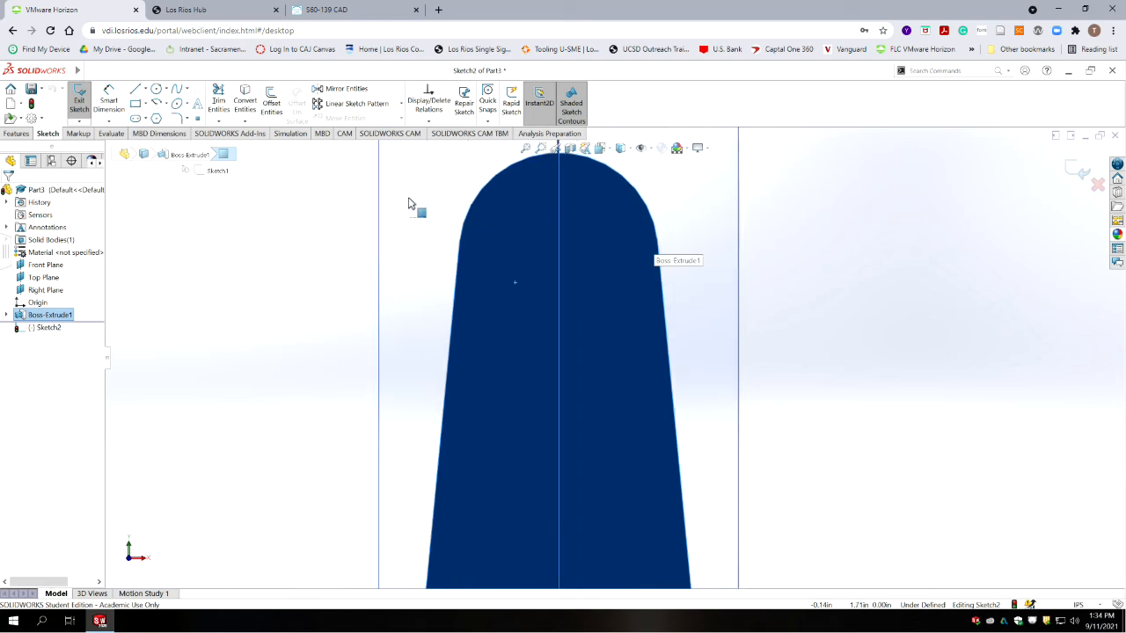
left_click(155, 89)
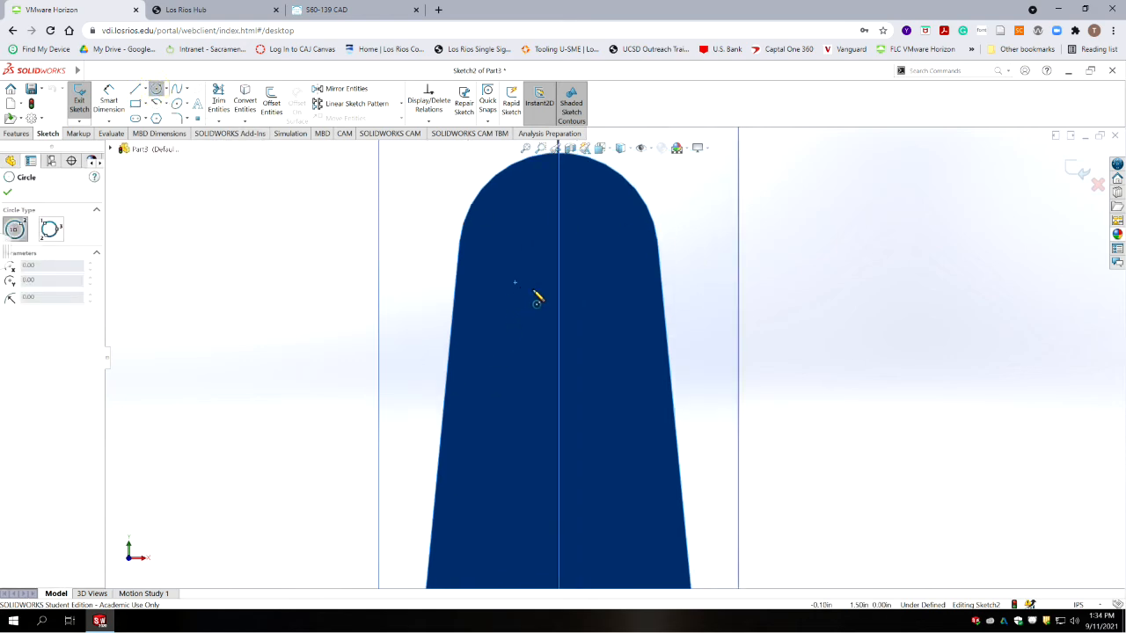
left_click(558, 293)
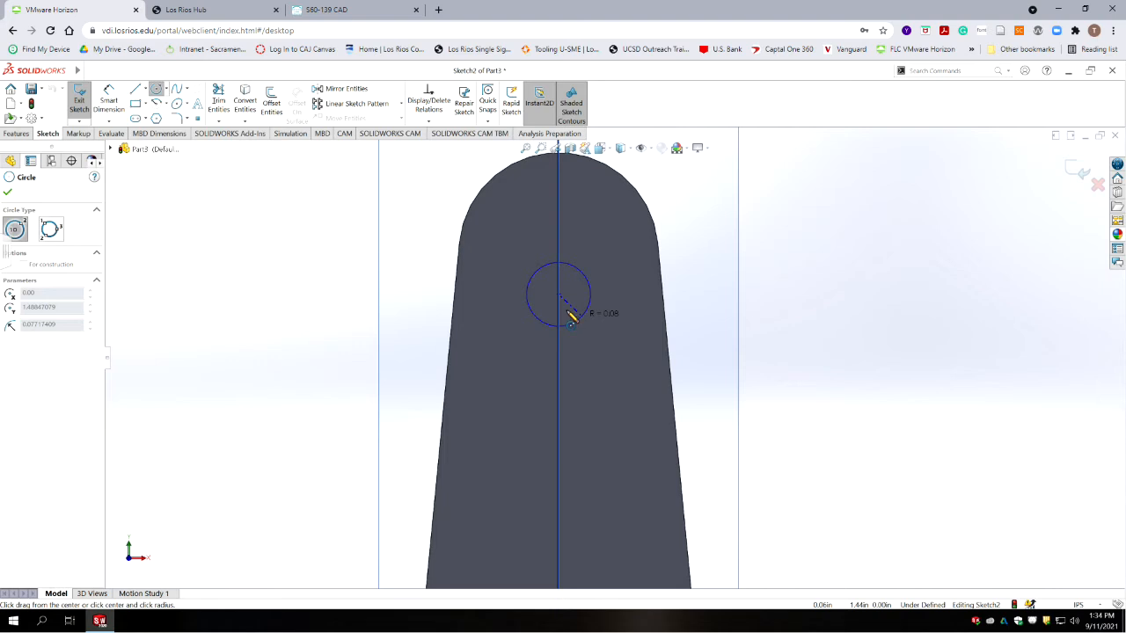
left_click(574, 317)
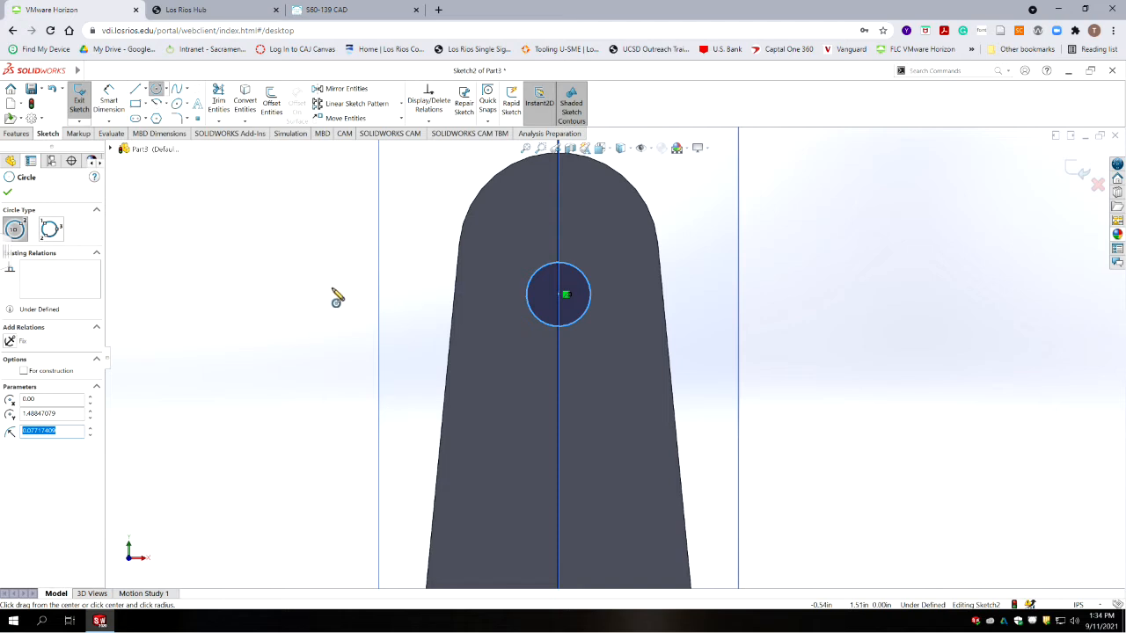
- Dimension the circle's diameter and set it to 0.25 in
left_click(109, 99)
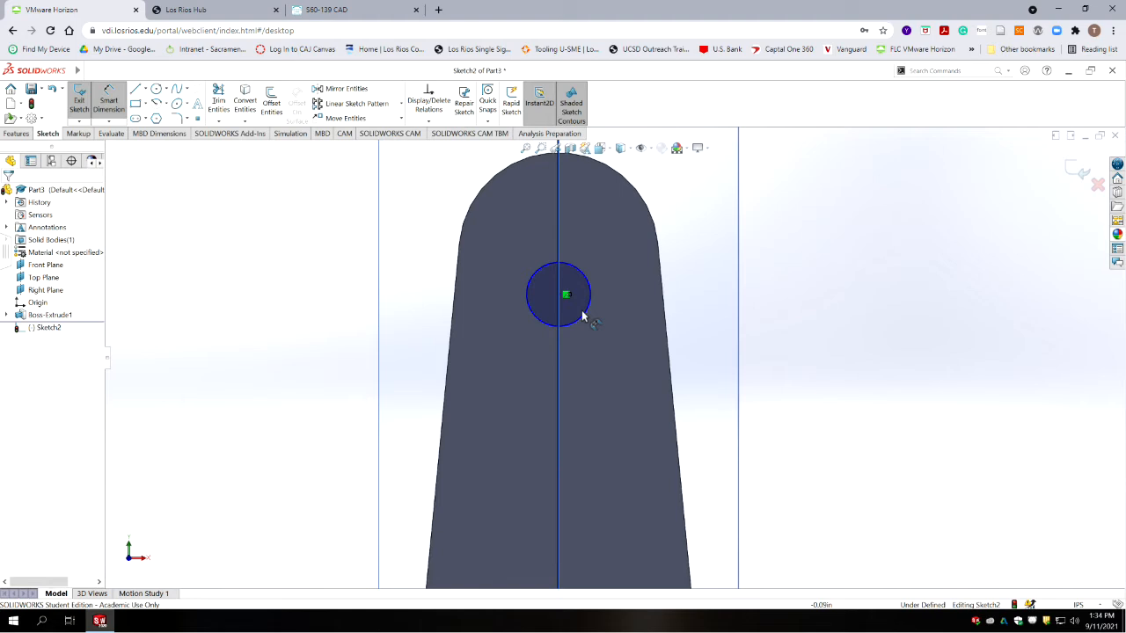
left_click(590, 286)
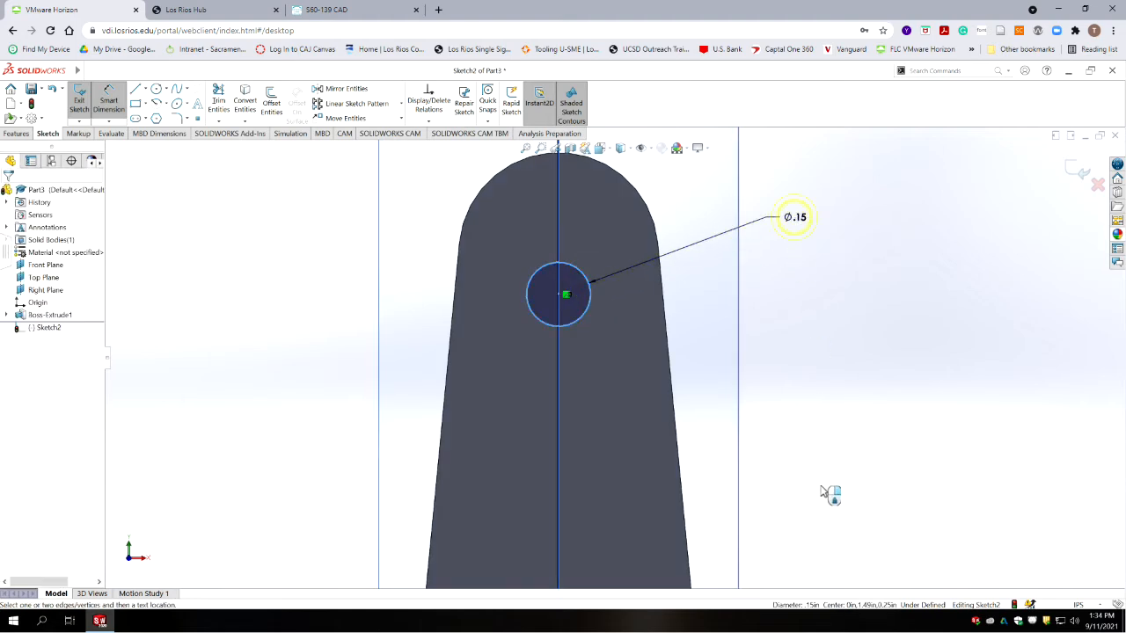
left_click(794, 221)
type(".25")
key("Return")
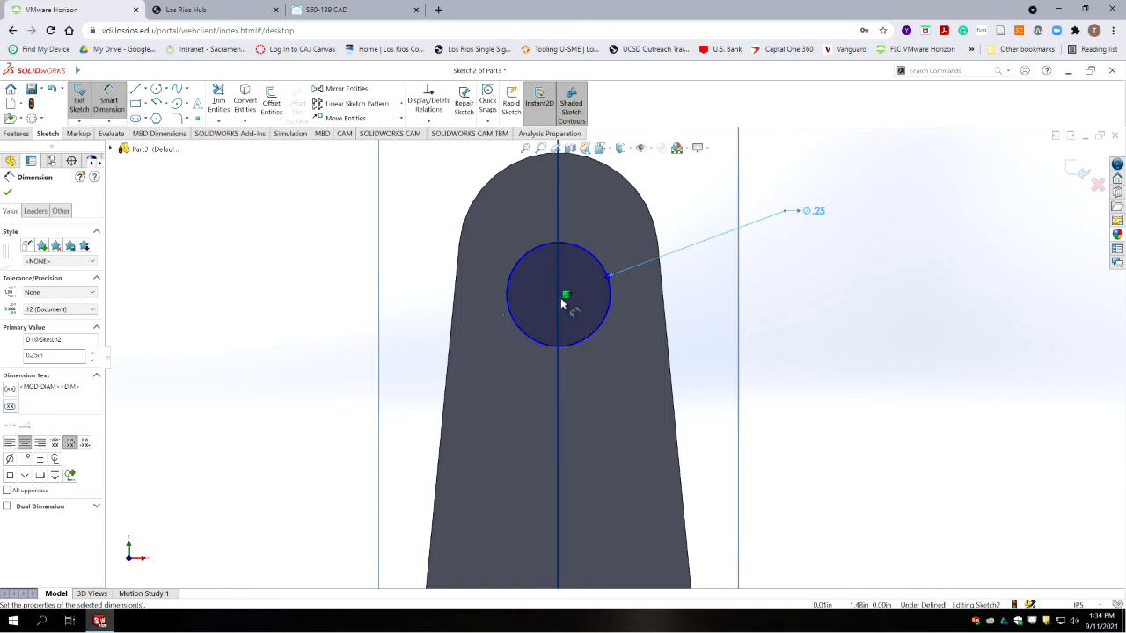
- Dimension the circle's height from the Top Plane at the post's base and set it to 1.594 in
left_click(508, 307)
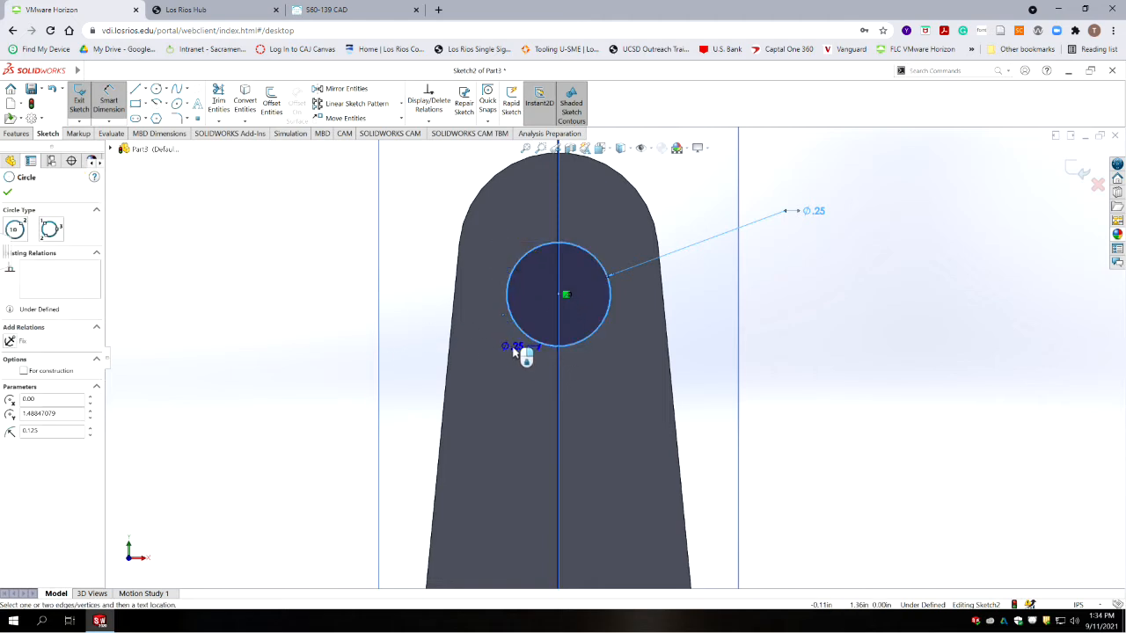
scroll(517, 366, "up", 3)
scroll(519, 366, "up", 3)
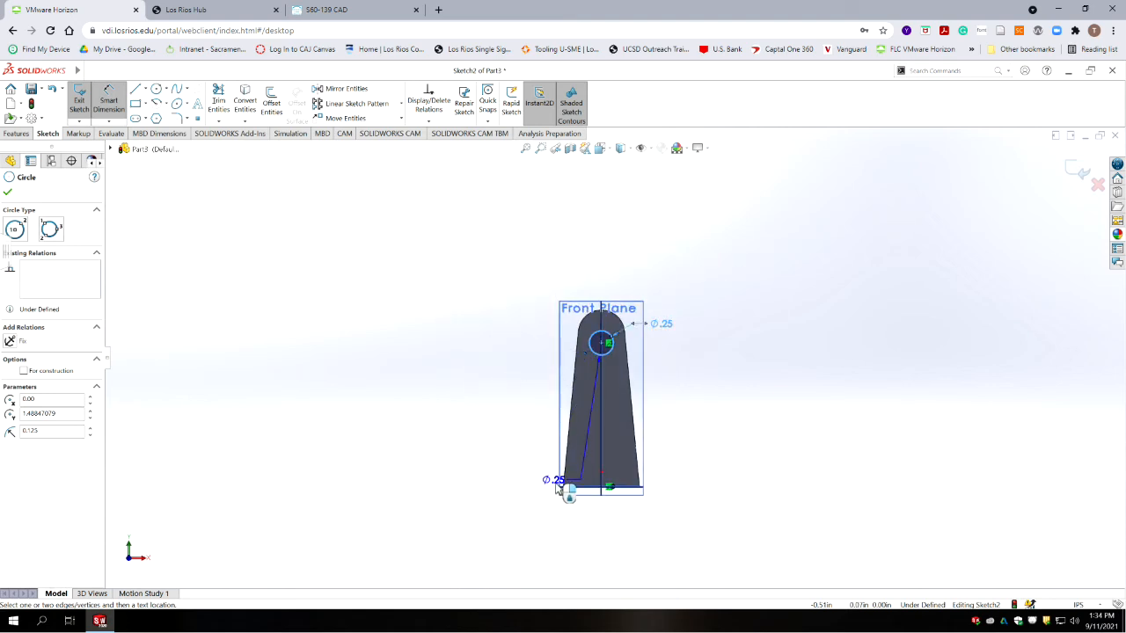
left_click(574, 490)
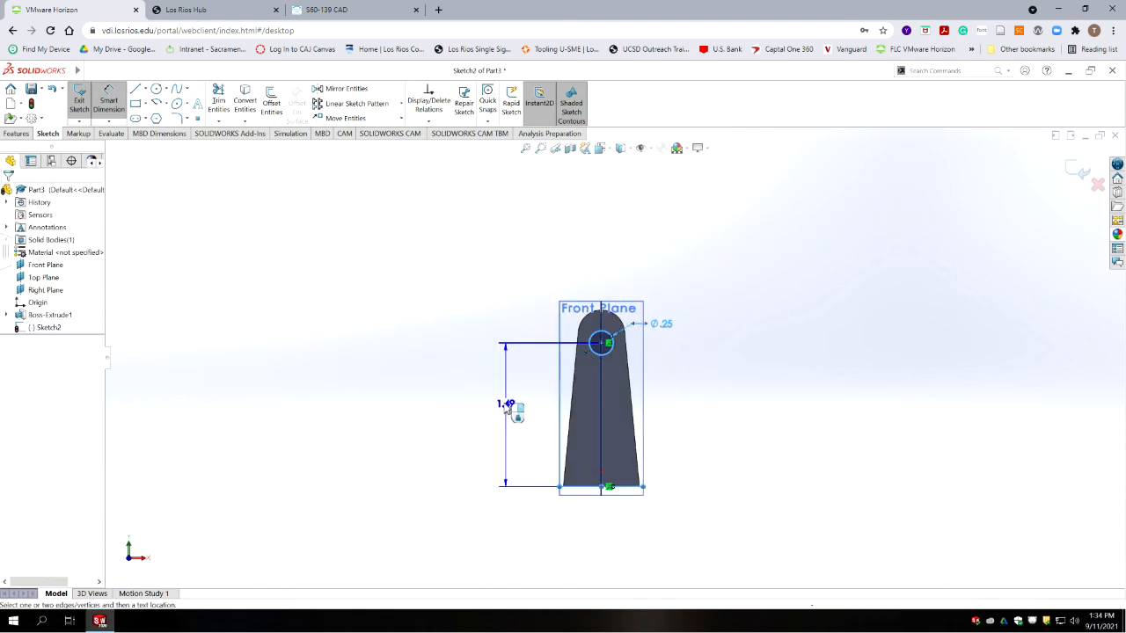
left_click(411, 475)
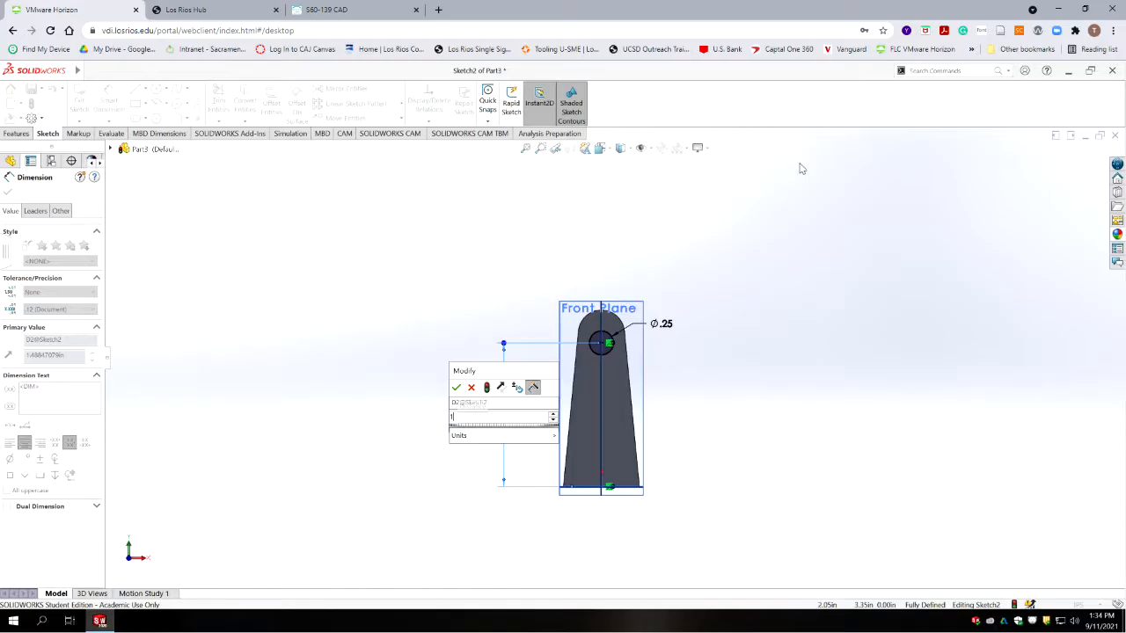
type("1.594")
key("Return")
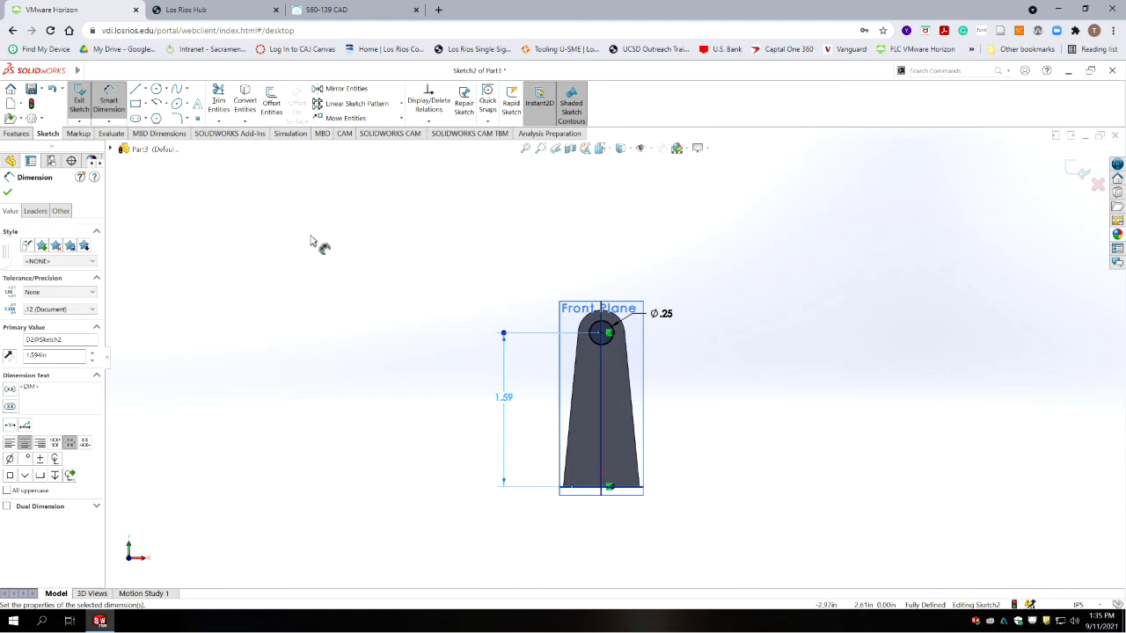
- Set the height dimension's precision to three decimal places (.123) and exit the sketch
left_click(42, 312)
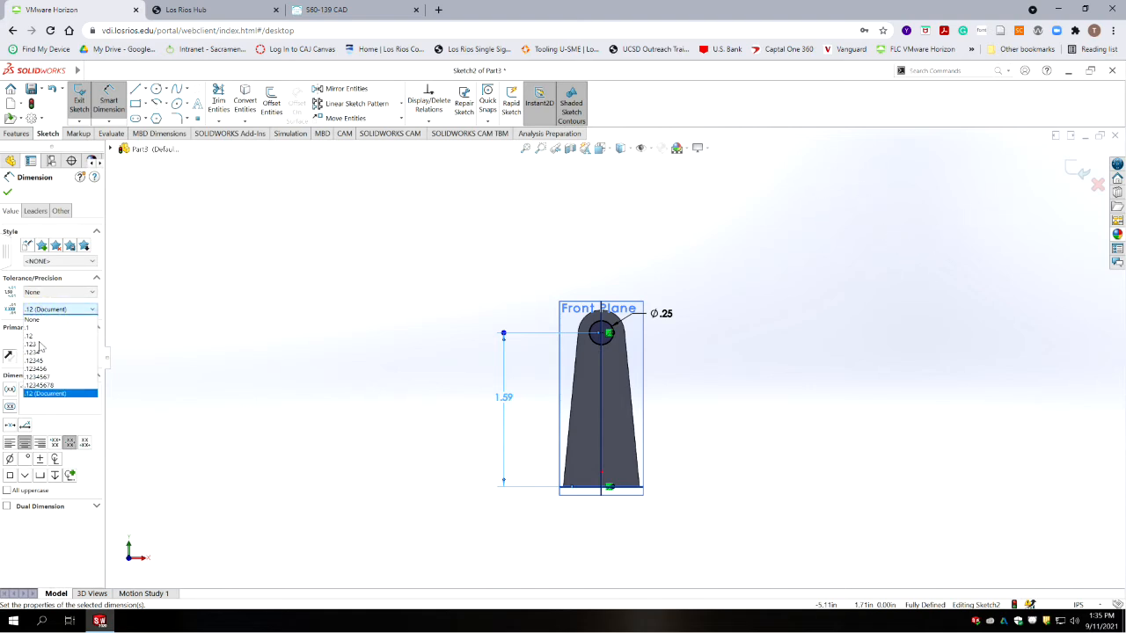
left_click(35, 344)
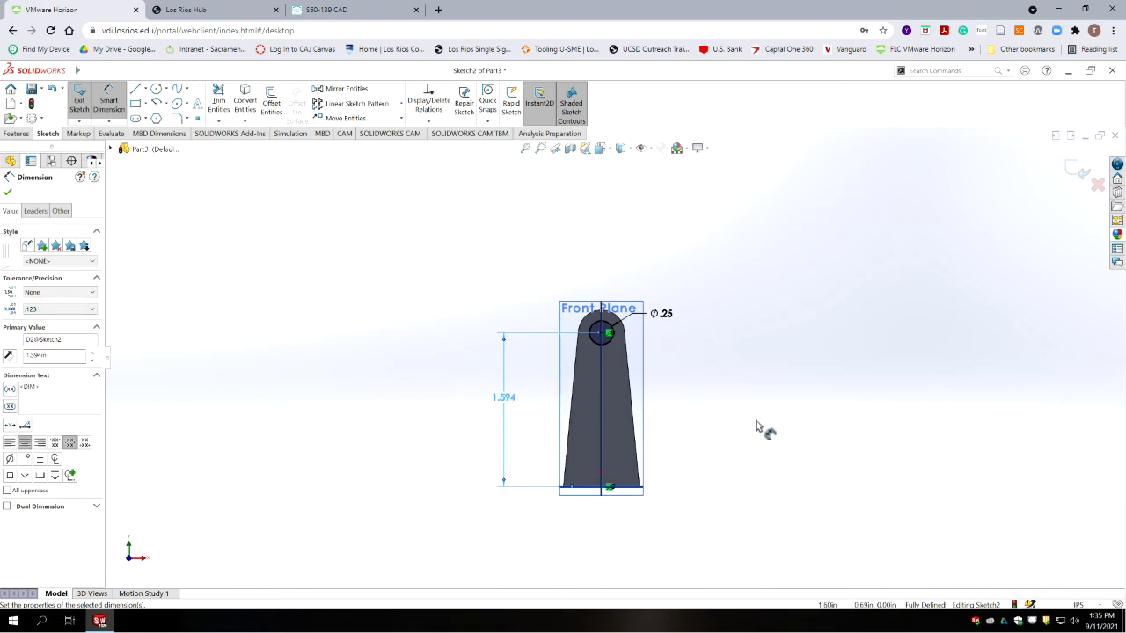
left_click(1063, 180)
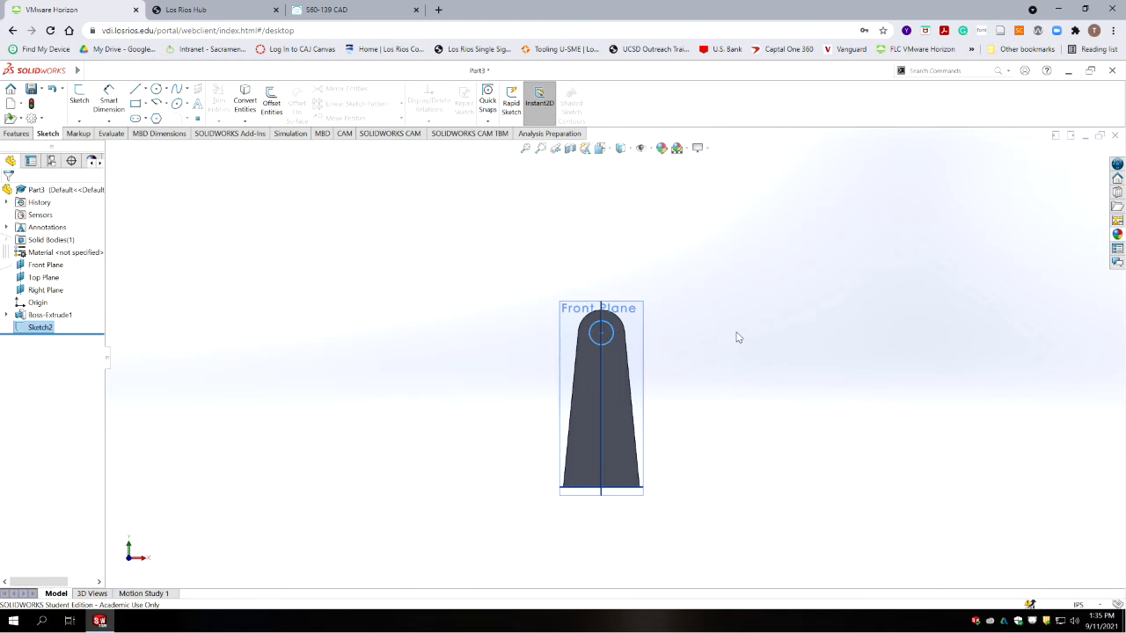
- Cut the circle through the post with an Extruded Cut, using the Through All end condition
middle_click_drag(634, 387, 649, 408)
scroll(685, 324, "down", 3)
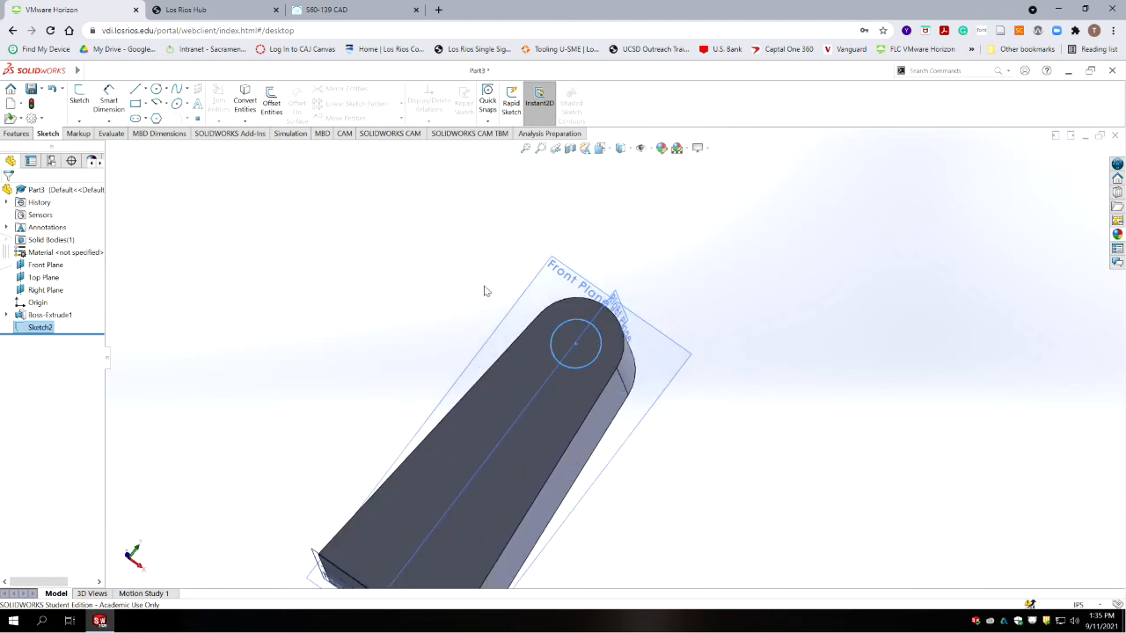
left_click(16, 134)
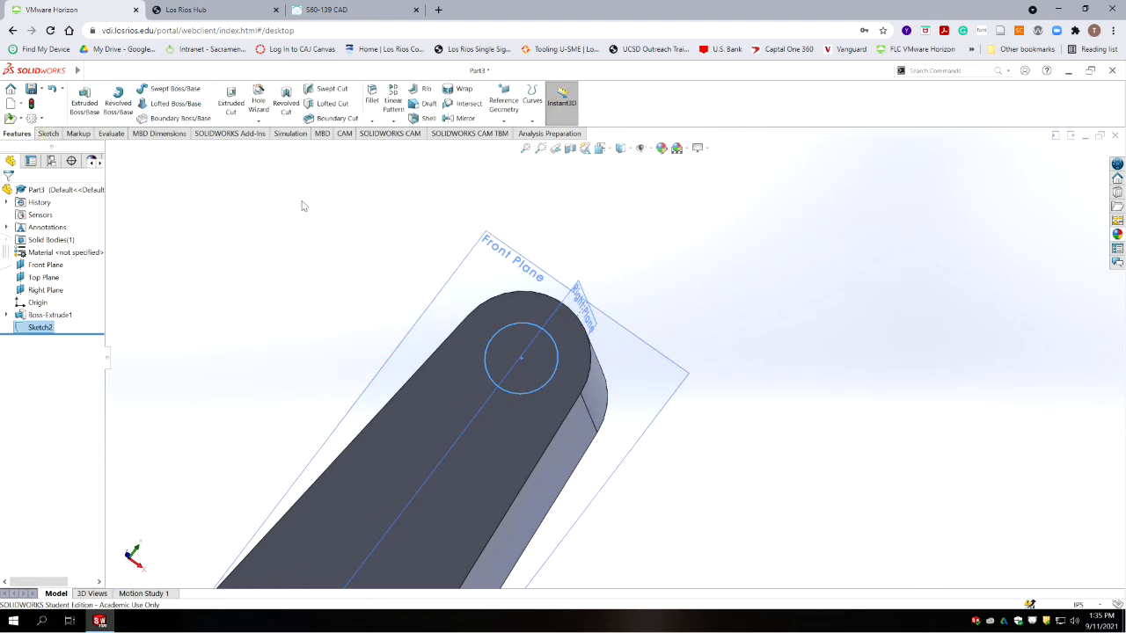
left_click(231, 103)
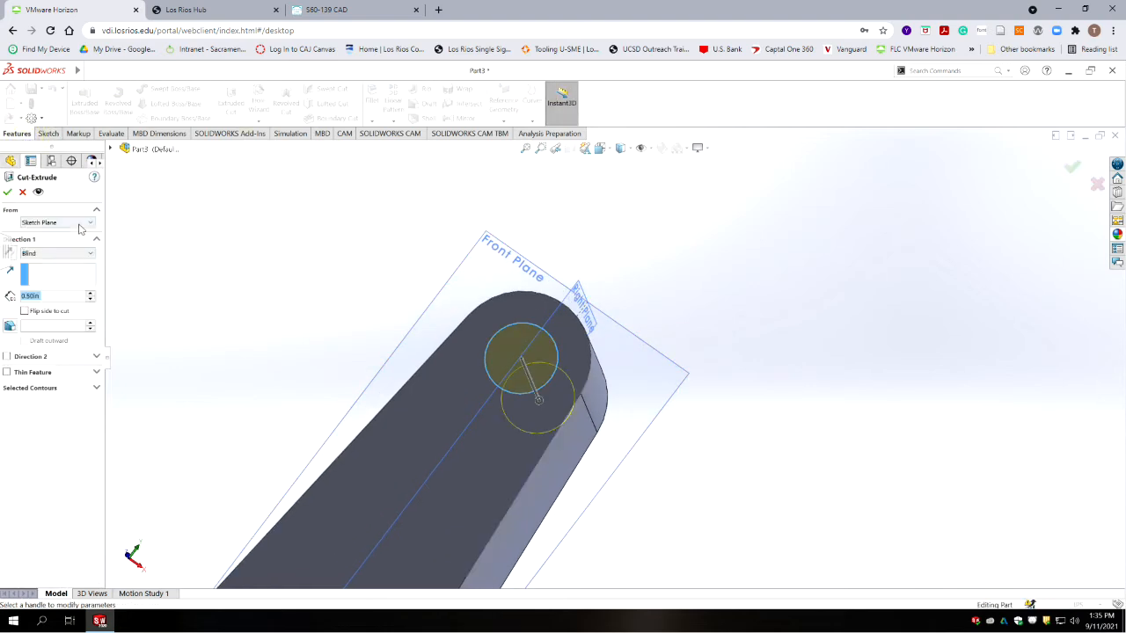
left_click(86, 254)
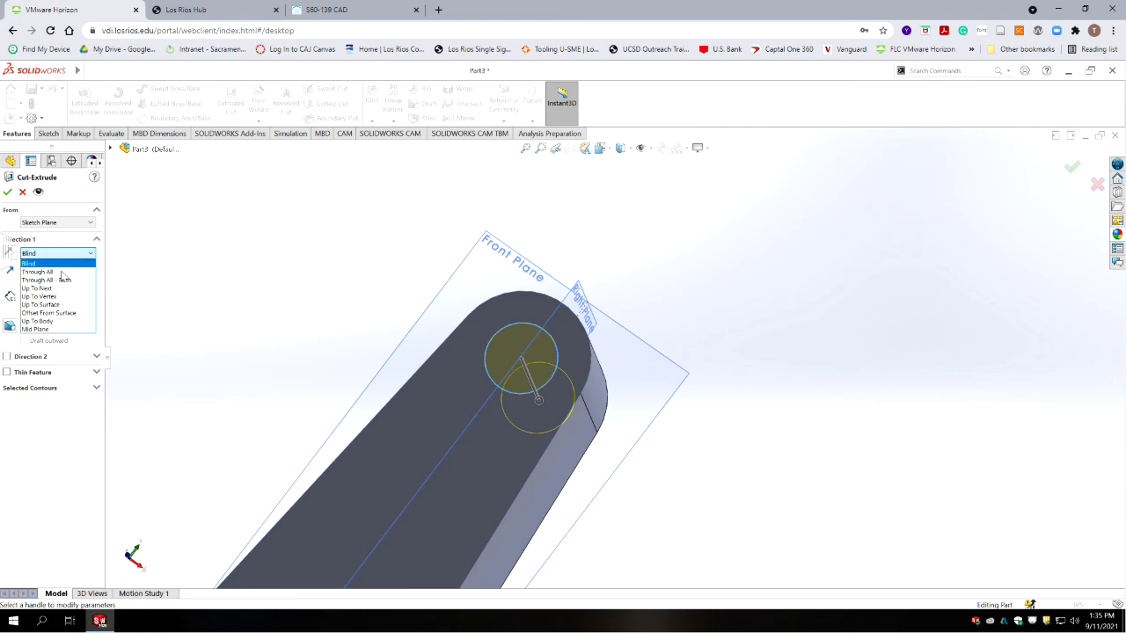
left_click(55, 271)
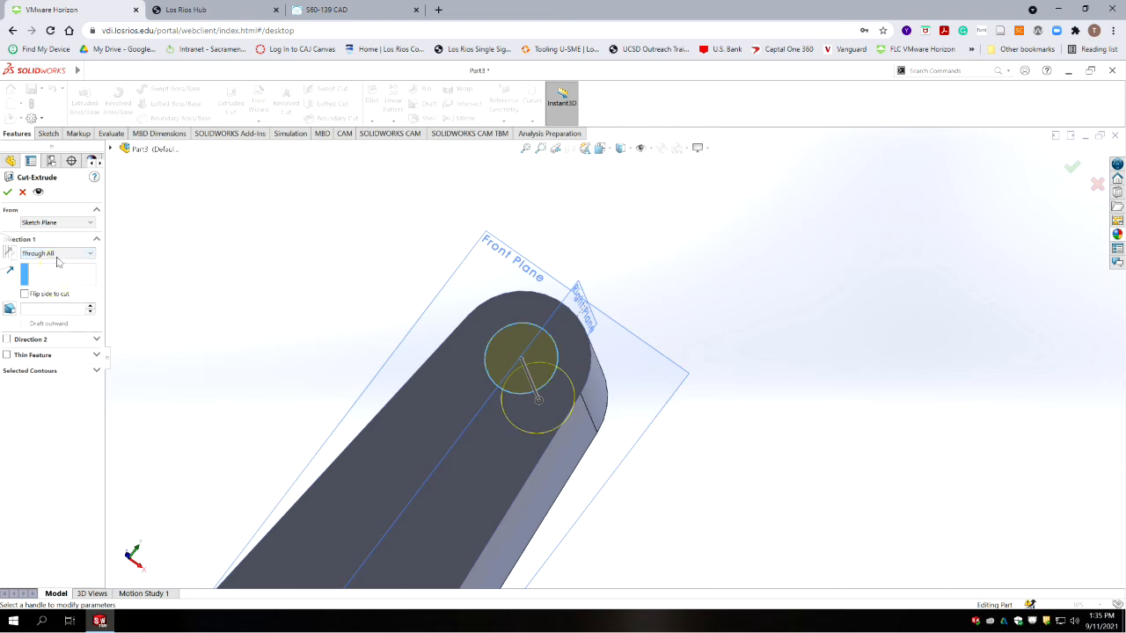
left_click(8, 193)
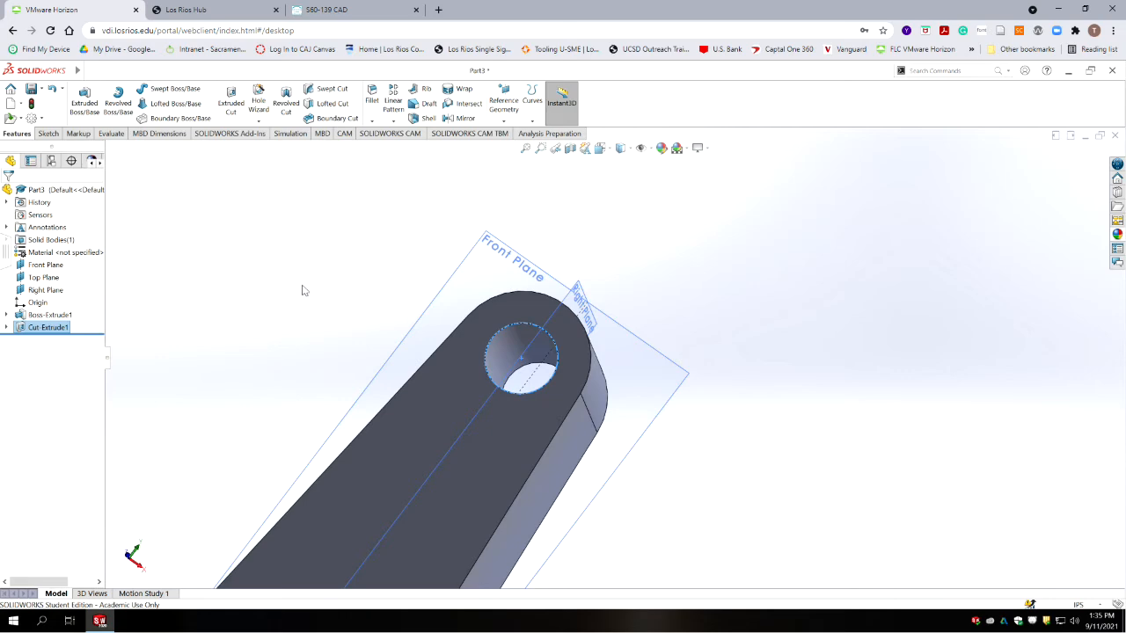
- Start a new sketch on the post's front face and draw a circle of about 0.19 in radius concentric with the hole
middle_click_drag(302, 291, 360, 299)
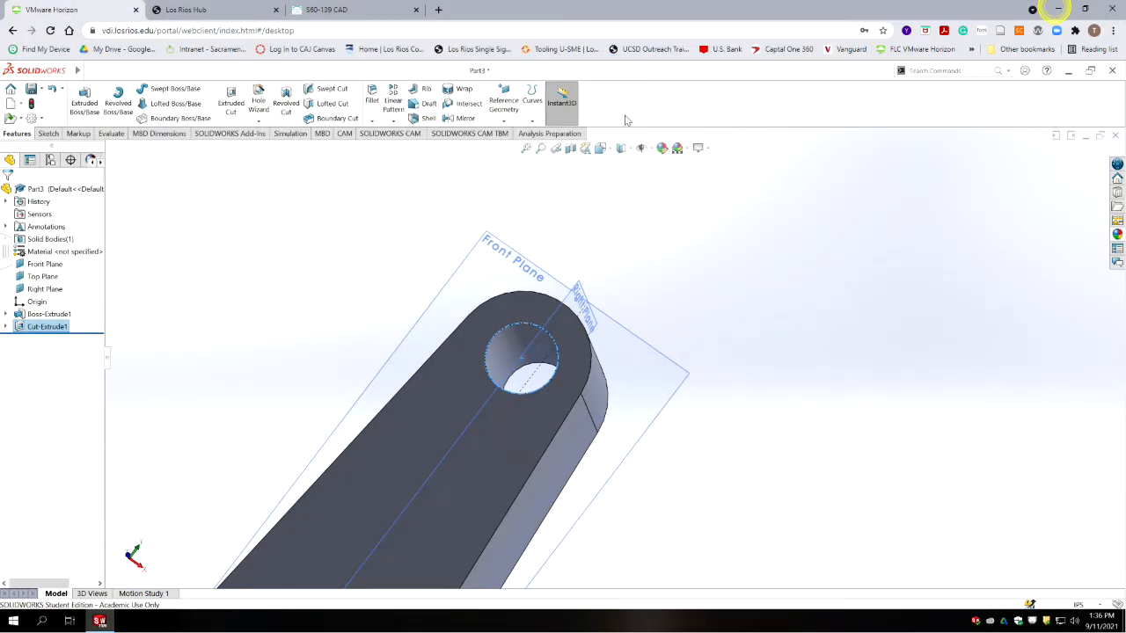
left_click(47, 133)
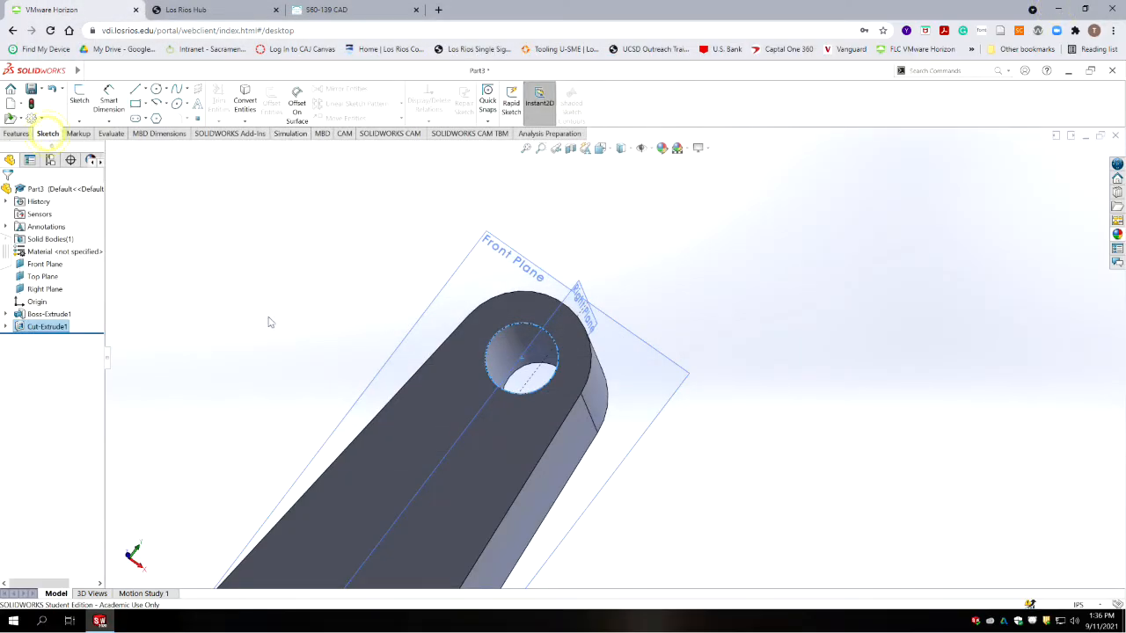
scroll(523, 366, "down", 3)
left_click(534, 370)
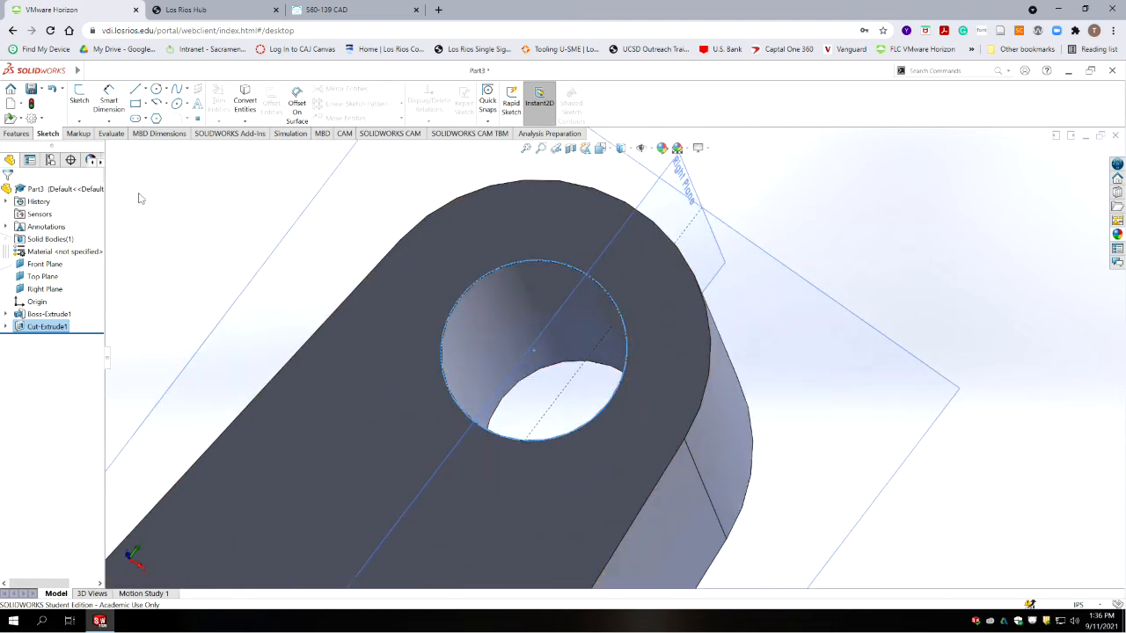
left_click(77, 89)
left_click(376, 350)
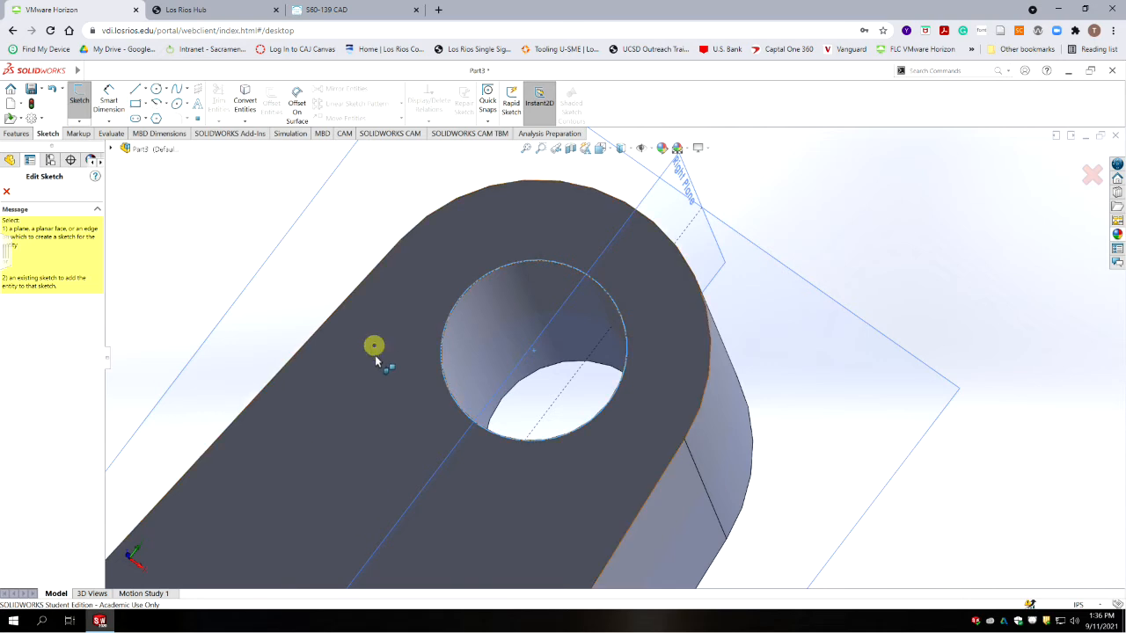
left_click(156, 89)
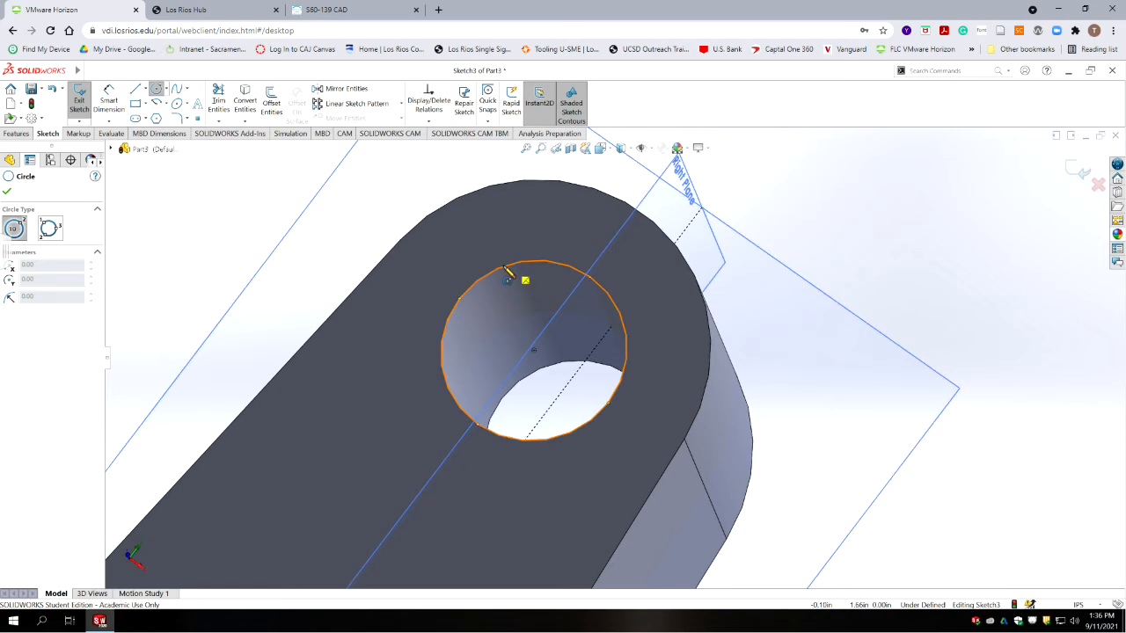
left_click(533, 351)
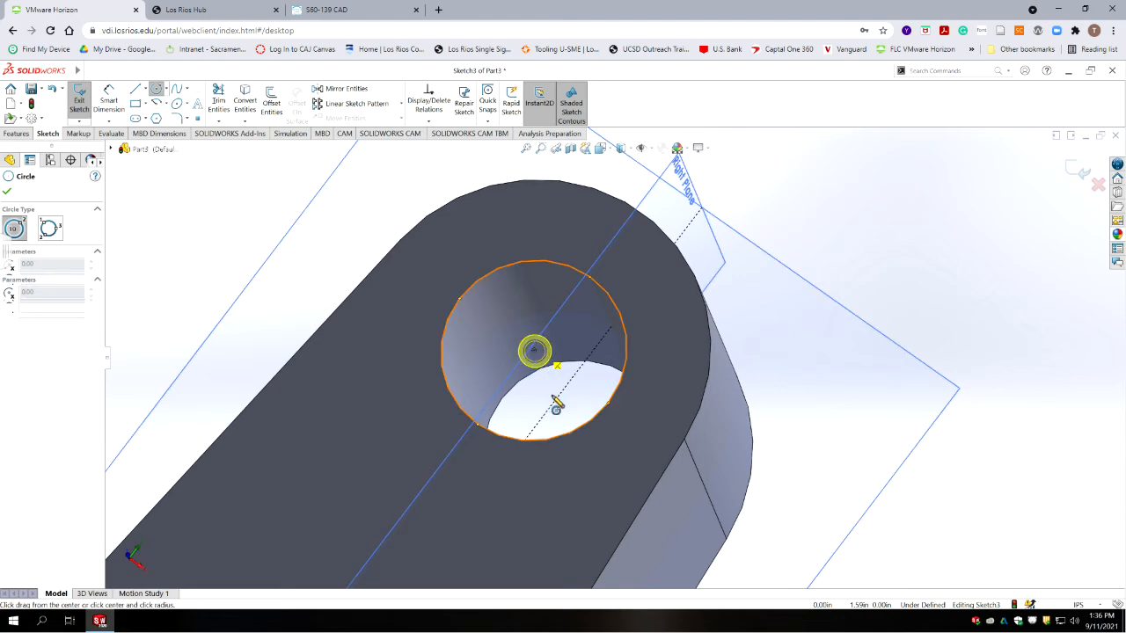
left_click(592, 490)
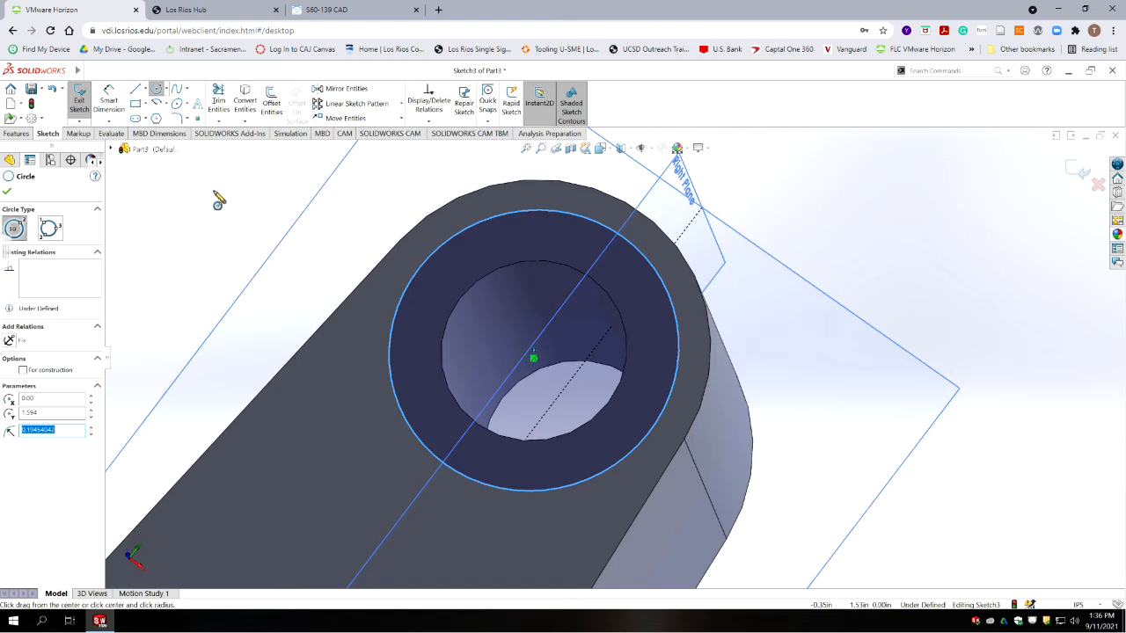
- Dimension the larger concentric circle's diameter on the post's front face and set it to .374 in
left_click(109, 98)
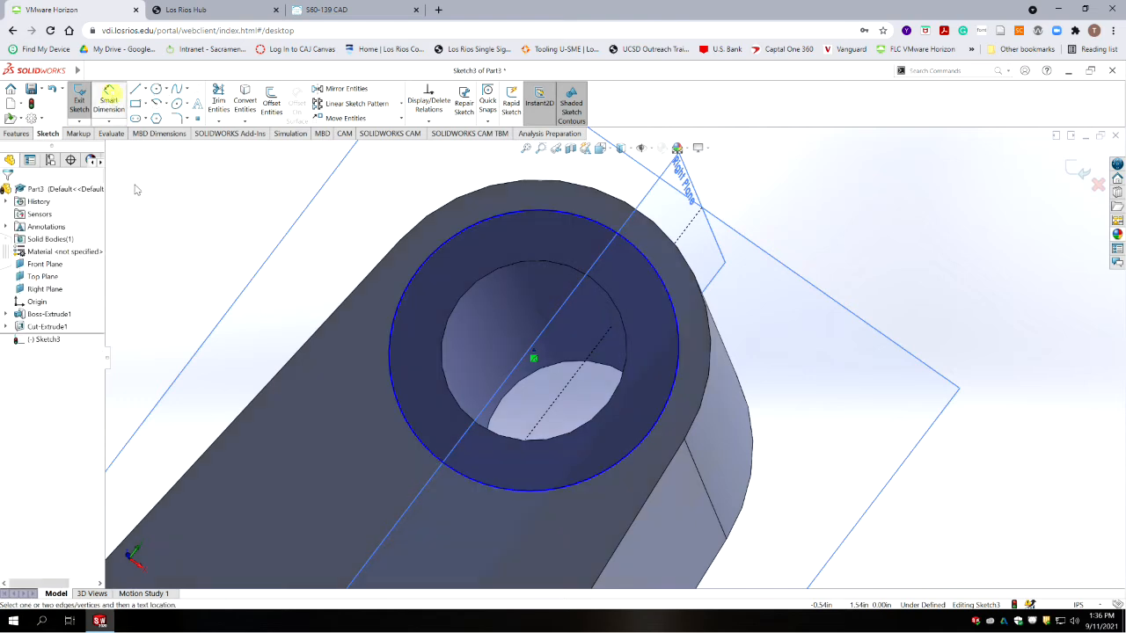
left_click(673, 311)
left_click(840, 329)
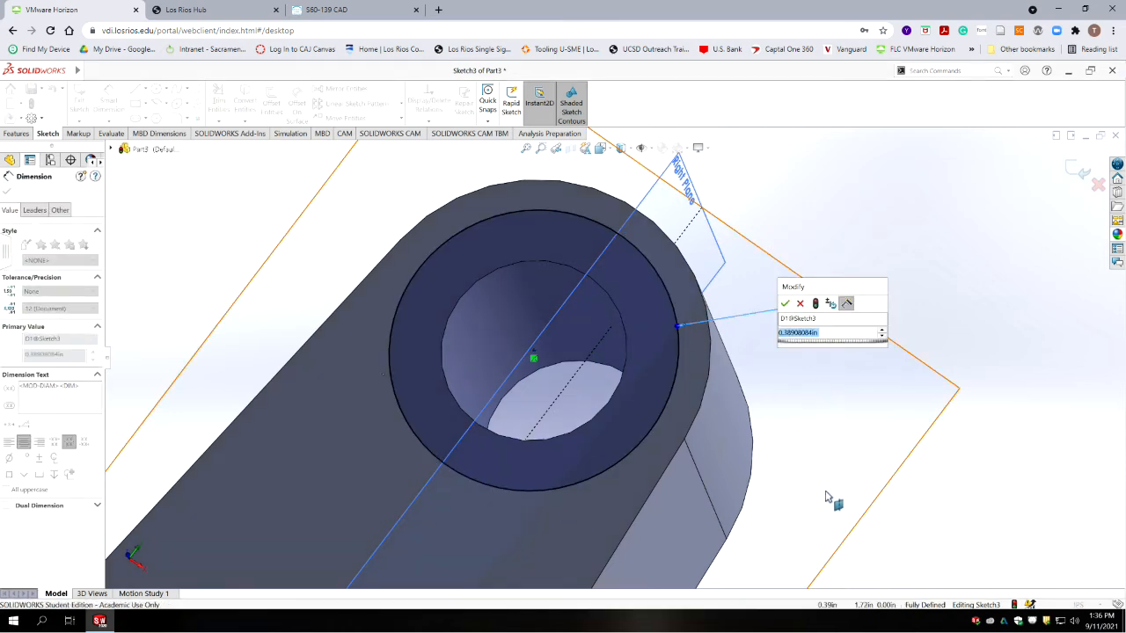
type(".374")
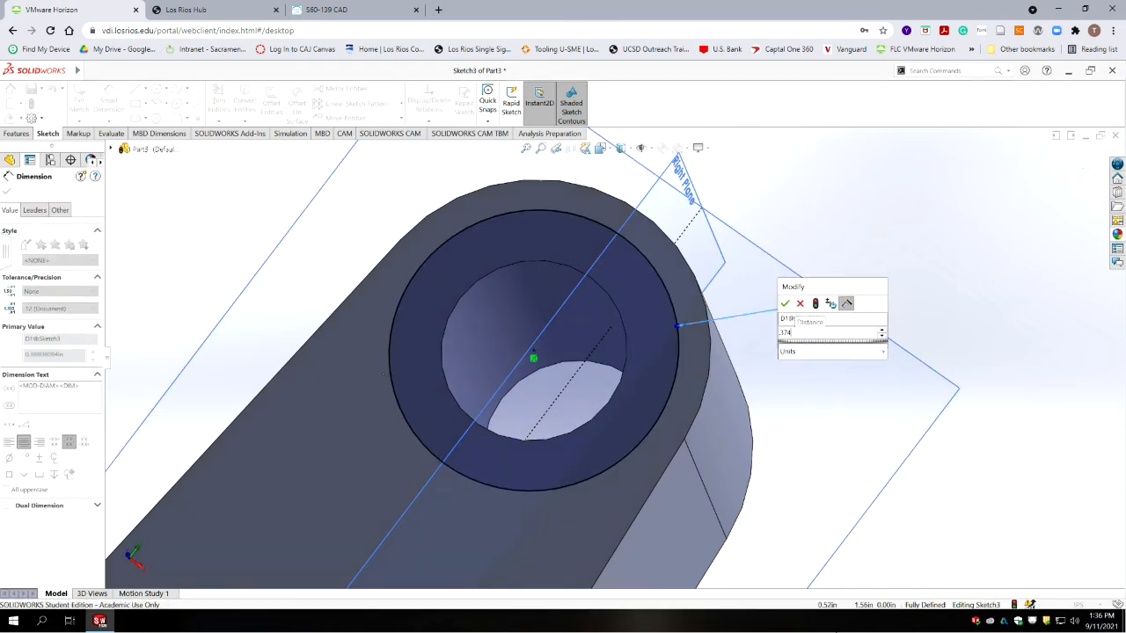
key("Return")
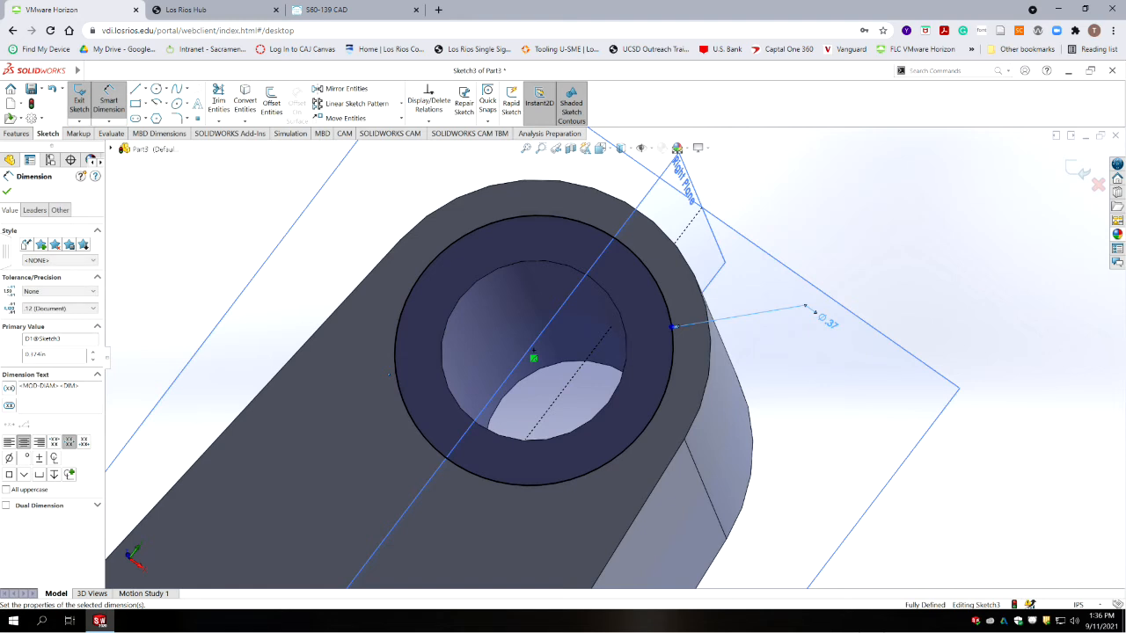
- Set the diameter dimension's precision to three decimal places (.123) and exit the sketch
left_click(60, 308)
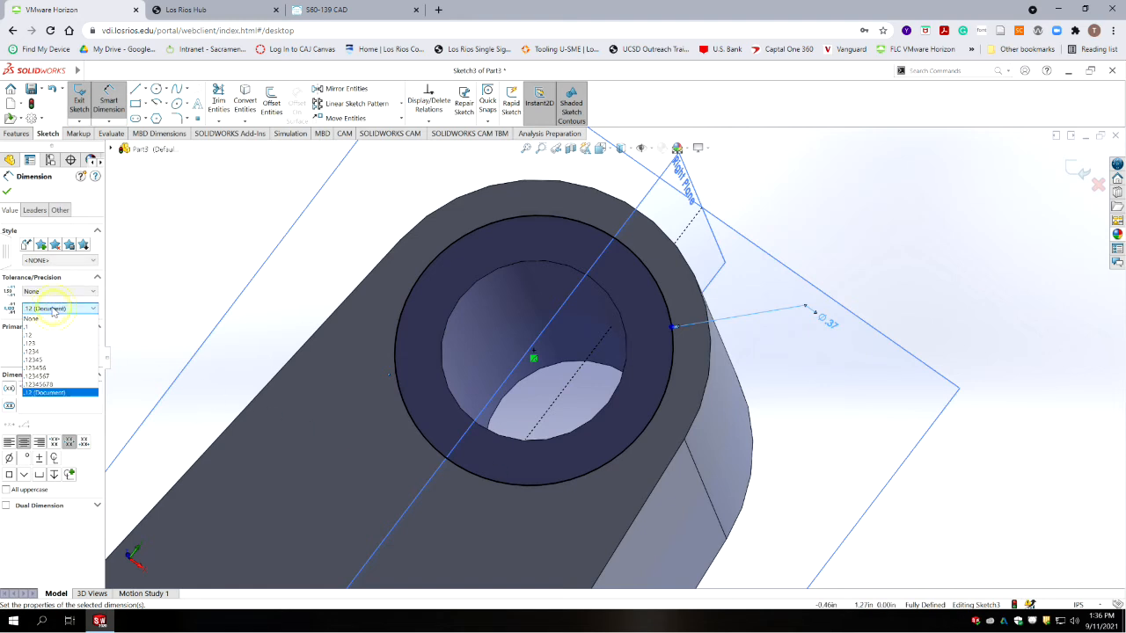
left_click(30, 343)
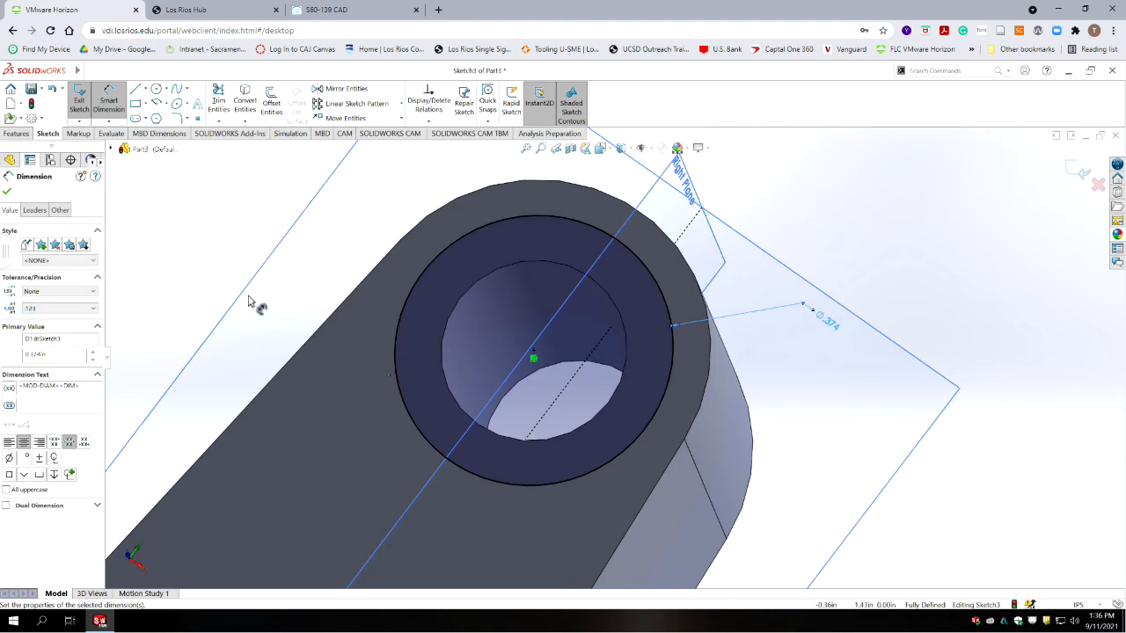
left_click(8, 192)
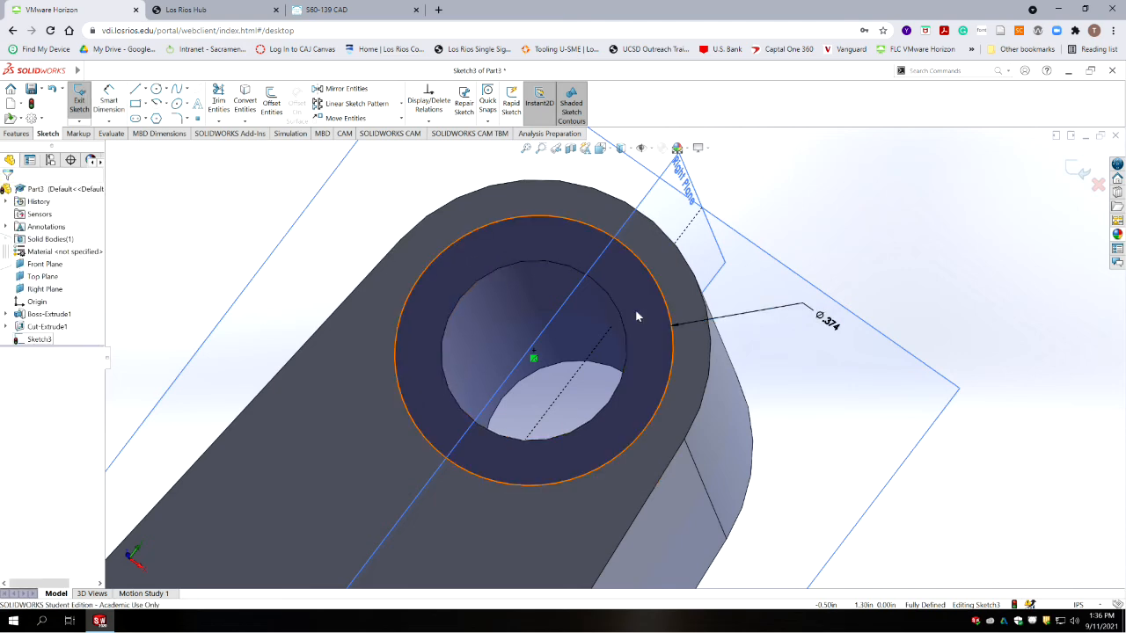
left_click(1075, 171)
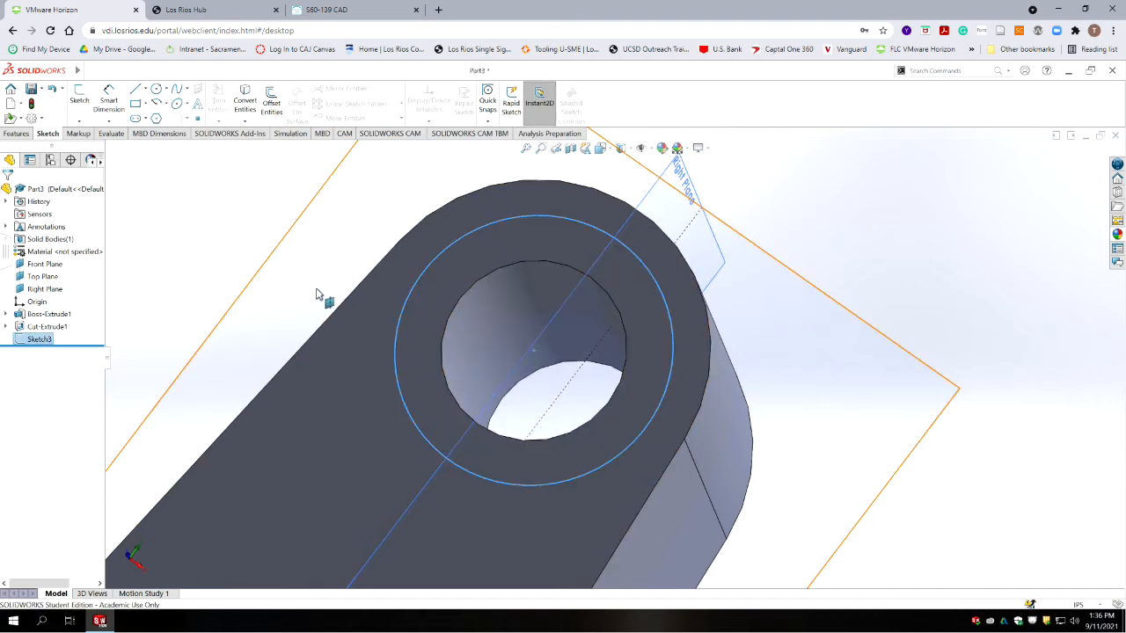
- Cut the .374 in circle into the front face with a blind Extruded Cut, using the drawing's depth of 0.115 in
left_click(19, 134)
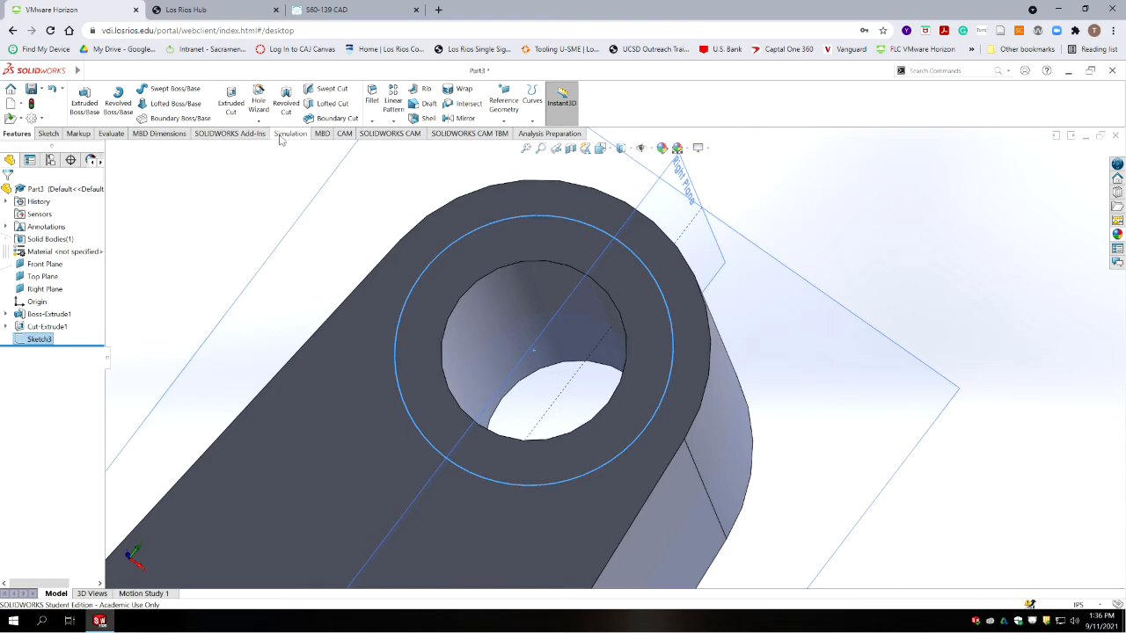
left_click(231, 101)
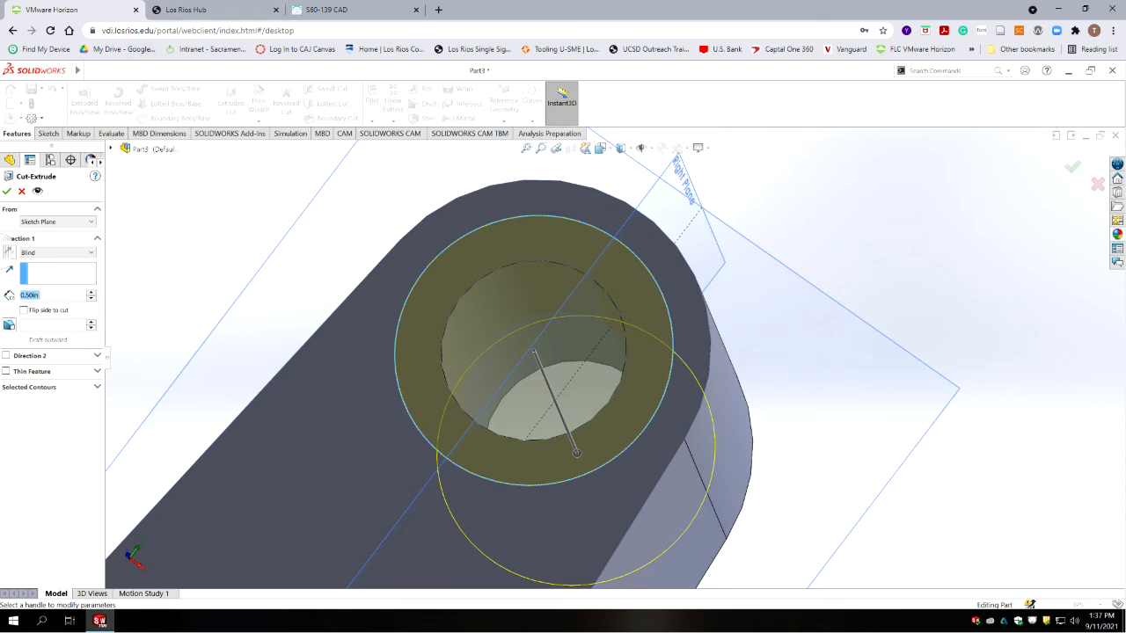
key("alt+Tab")
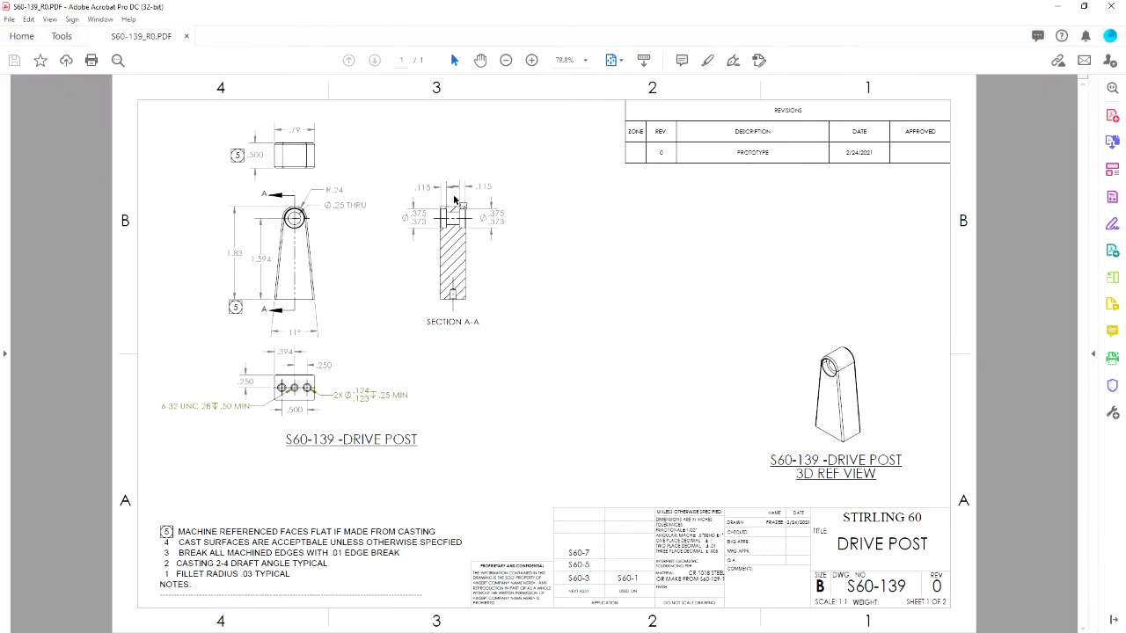
left_click(1055, 6)
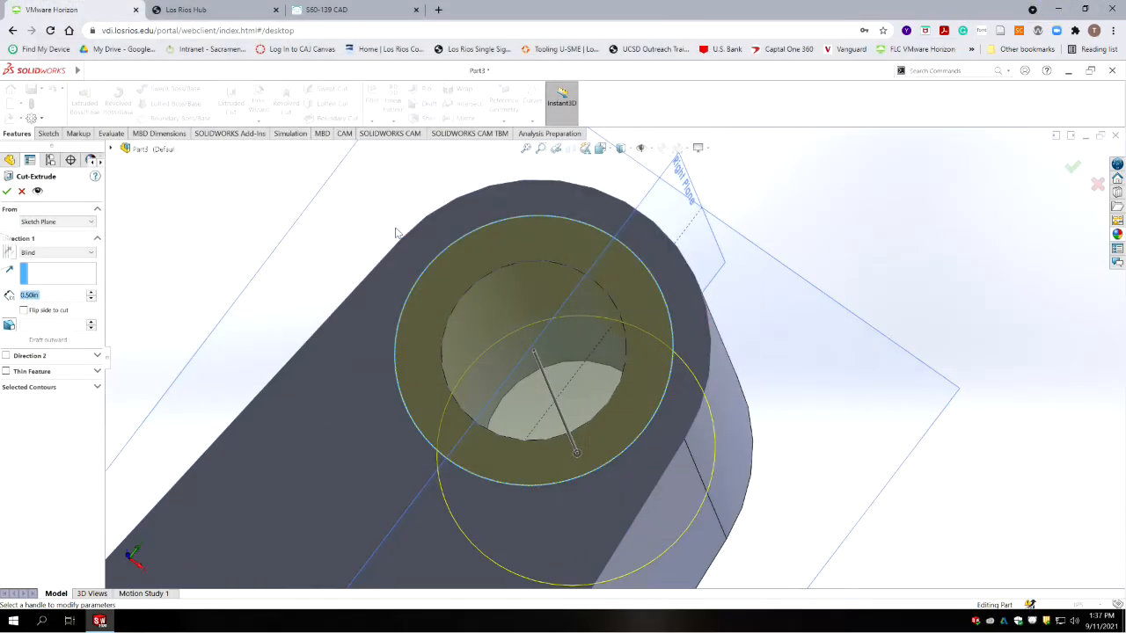
type("0.115")
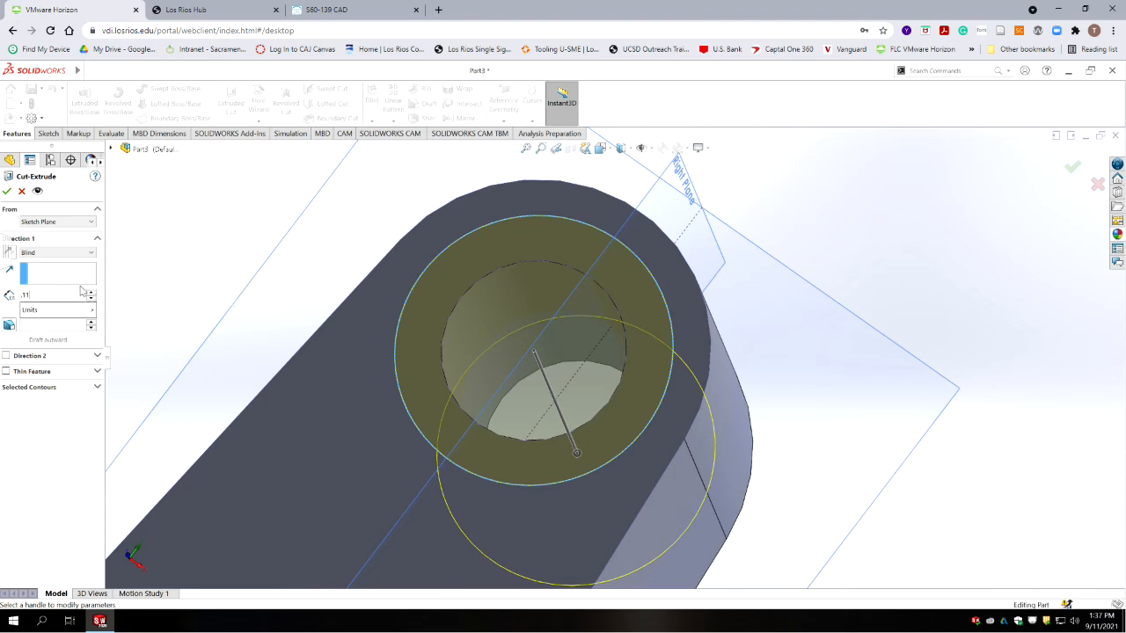
key("Return")
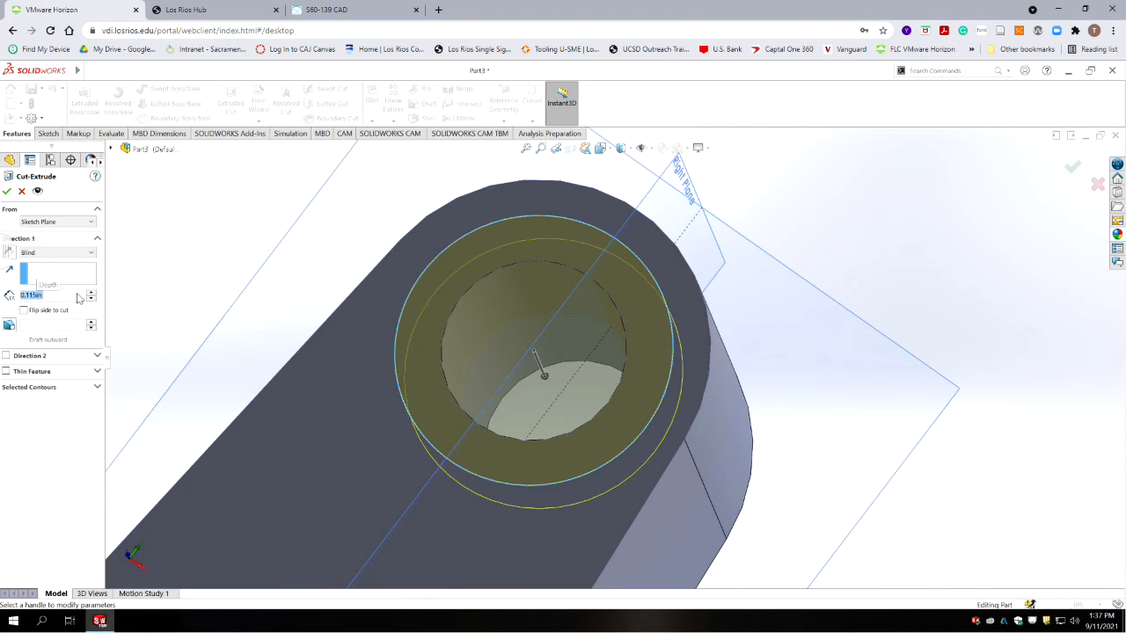
left_click(7, 192)
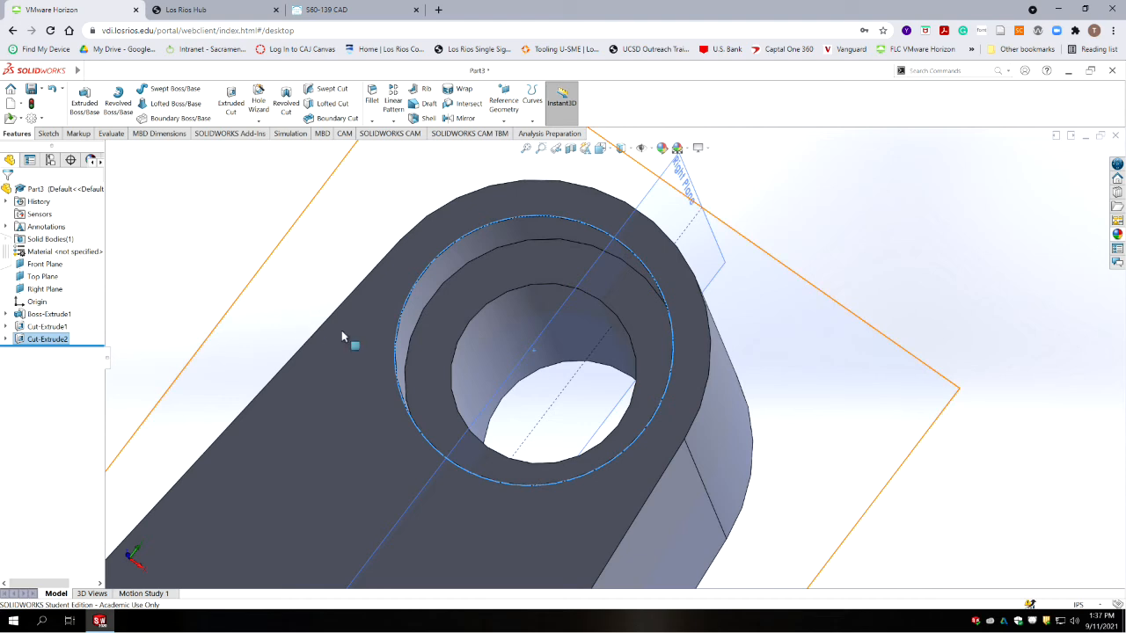
- Mirror the 0.115 in deep counterbore cut (Cut-Extrude2) about the Front Plane onto the post's back face
middle_click_drag(440, 357, 343, 331)
middle_click(498, 392)
middle_click(493, 398)
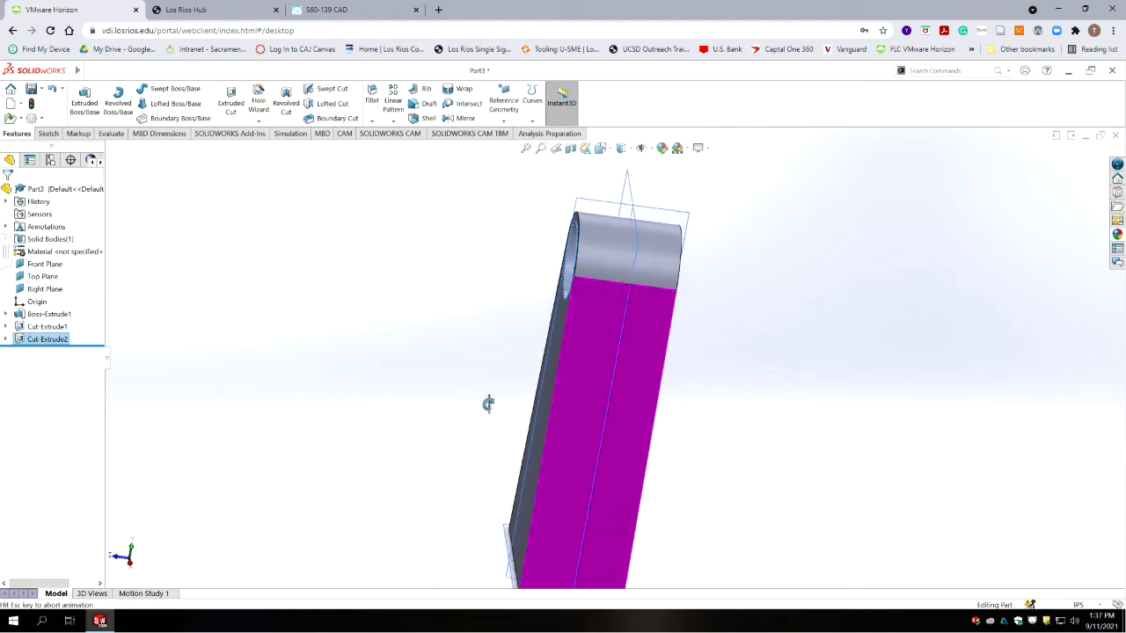
scroll(633, 350, "up", 3)
scroll(705, 356, "down", 5)
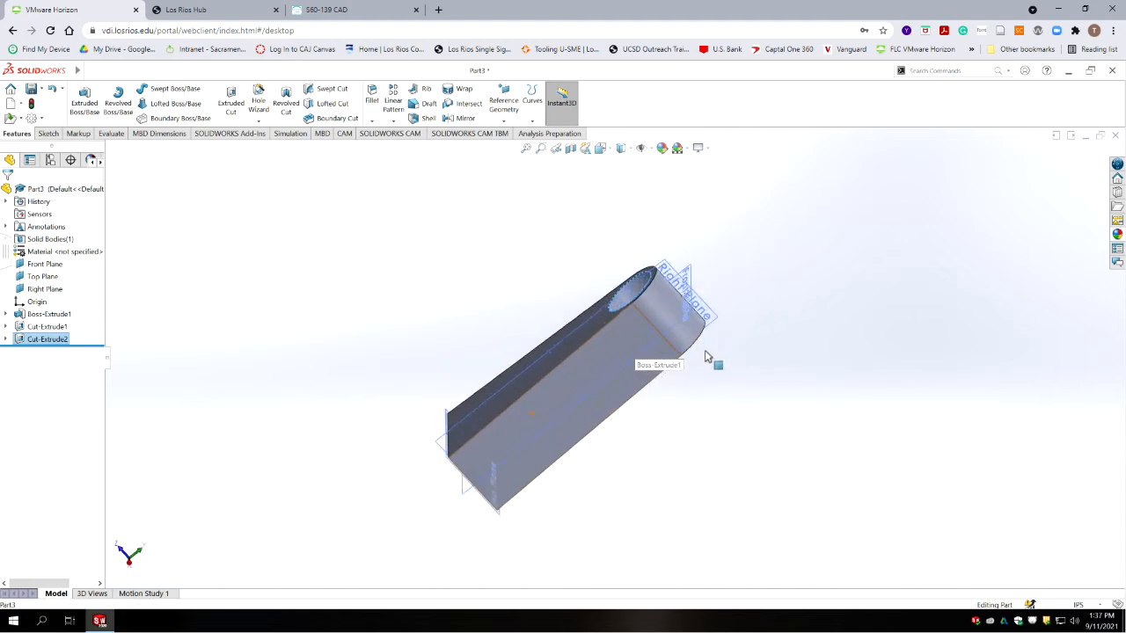
middle_click_drag(698, 373, 703, 336)
scroll(679, 292, "down", 2)
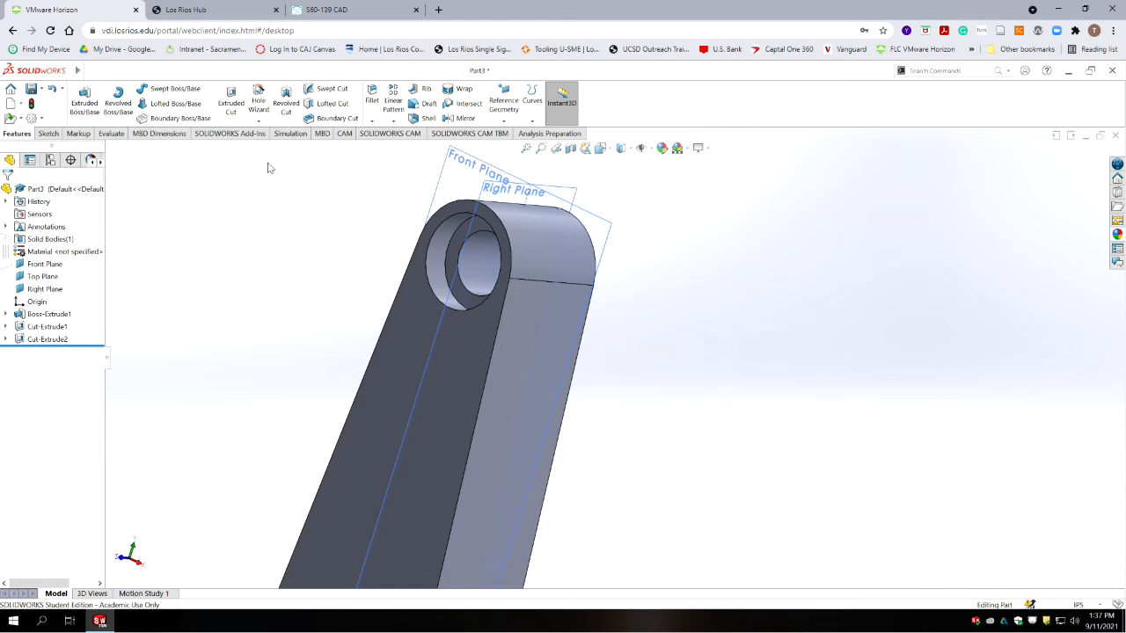
left_click(464, 119)
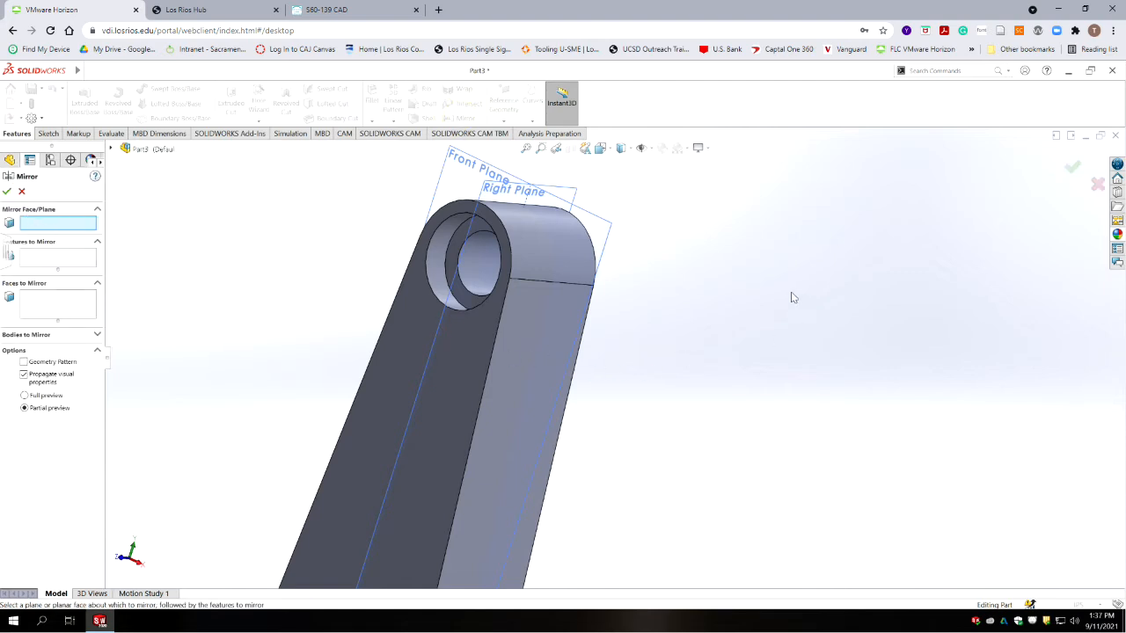
left_click(609, 231)
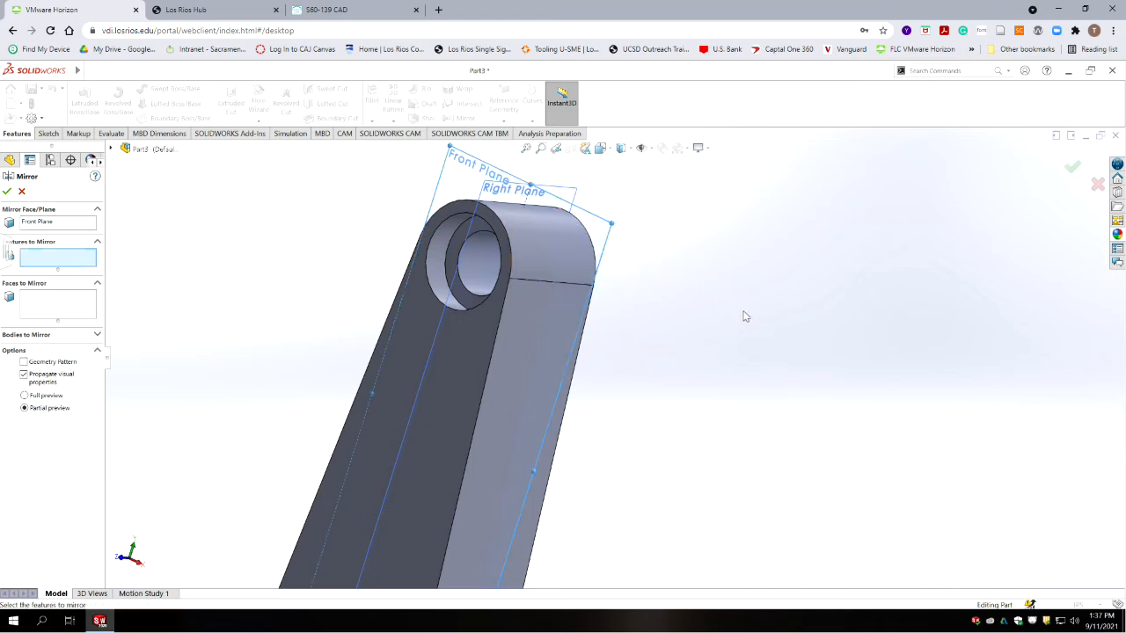
left_click(111, 148)
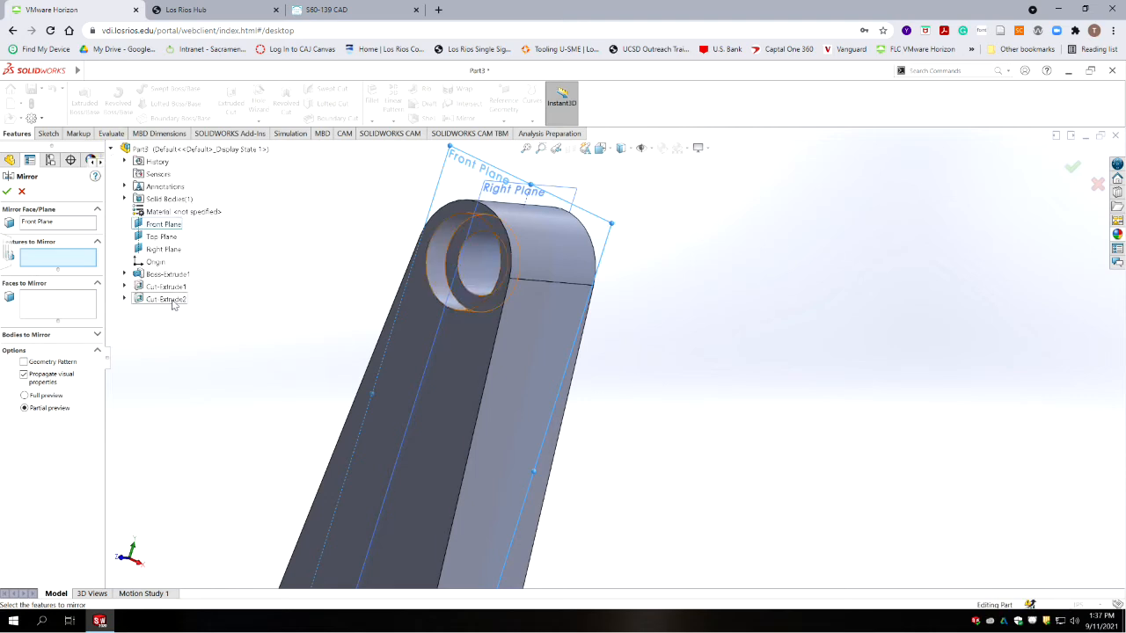
left_click(172, 300)
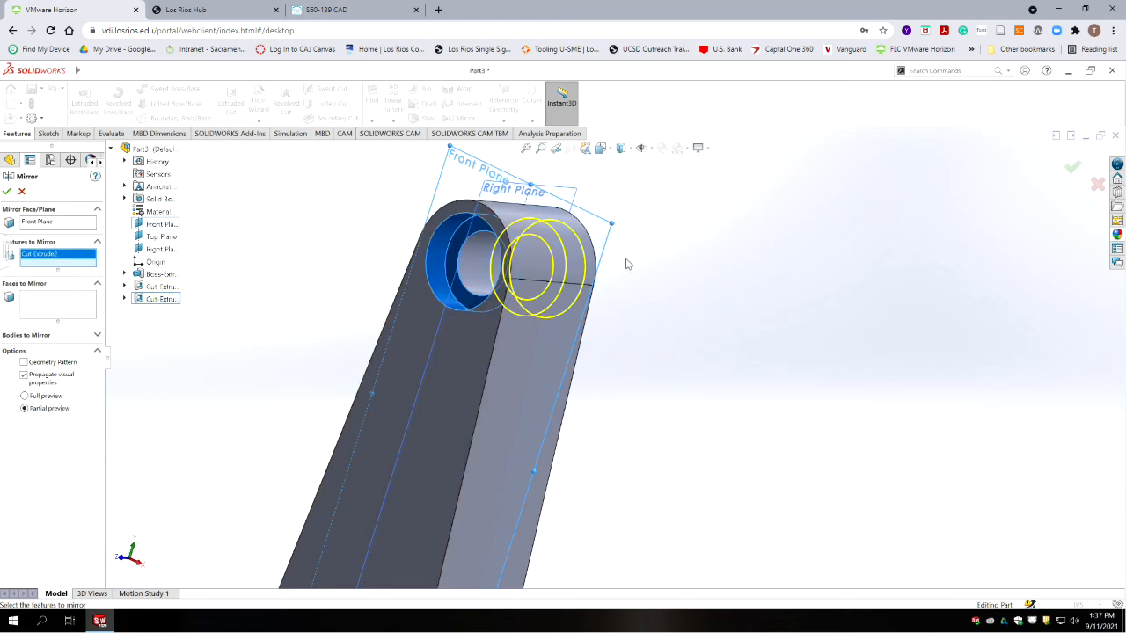
middle_click_drag(764, 345, 719, 355)
scroll(342, 306, "up", 1)
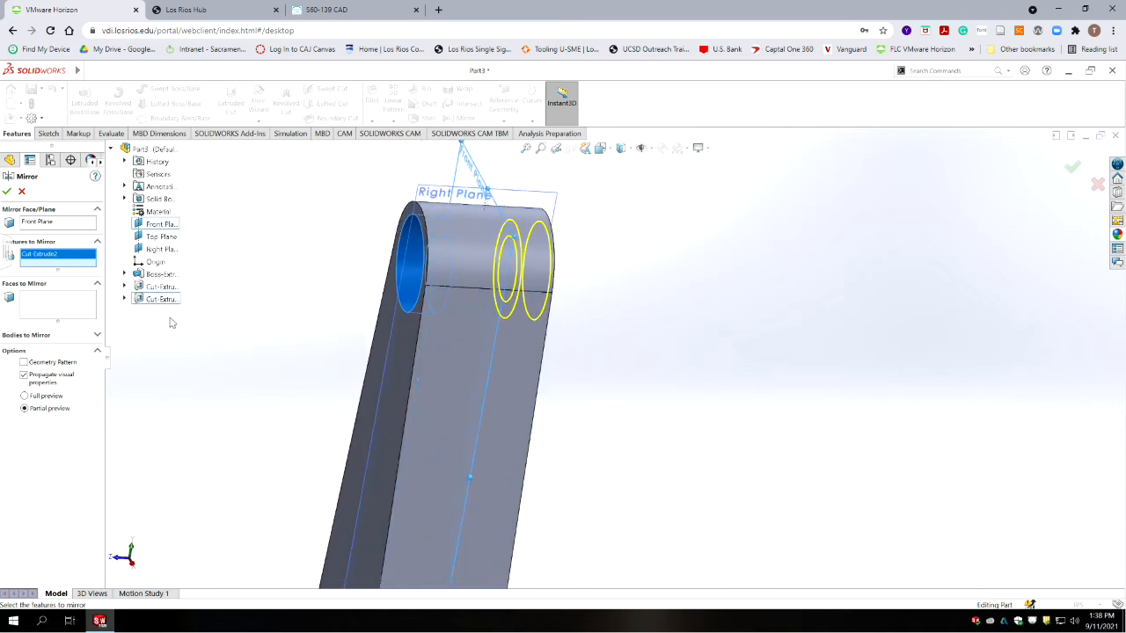
left_click(7, 193)
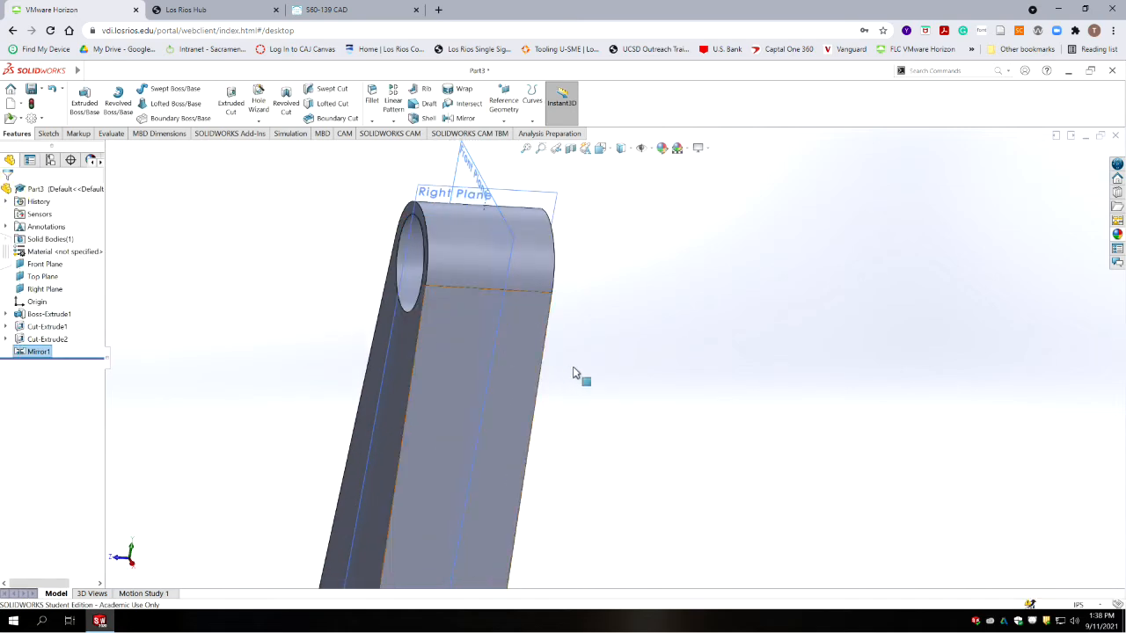
- Inspect the mirrored counterbore on the post and check the remaining features on the S60-139 PDF drawing
key("f")
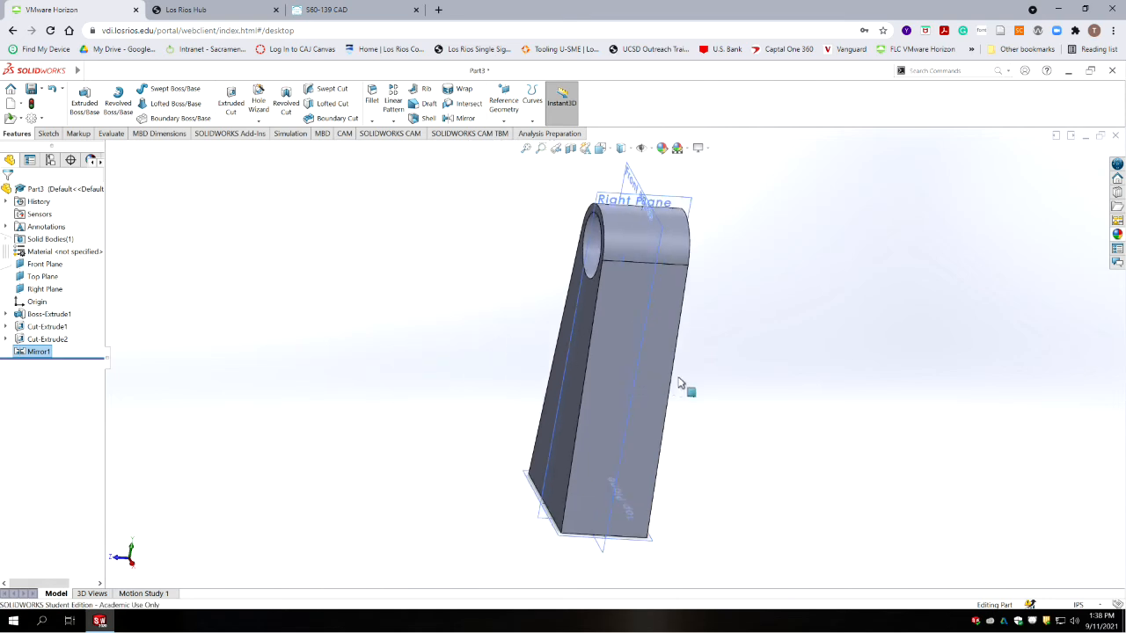
scroll(658, 379, "down", 2)
middle_click_drag(658, 378, 640, 287)
scroll(594, 373, "down", 2)
key("f")
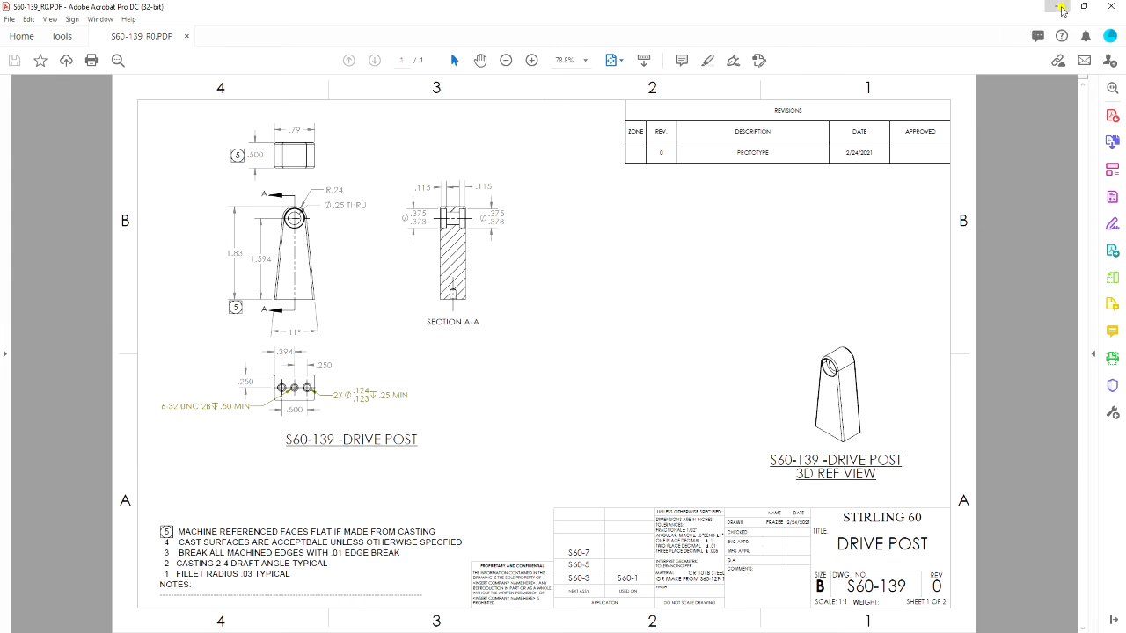
left_click(1060, 8)
- Orient the view normal to the post's rectangular bottom face and clear the face selection
middle_click_drag(609, 411, 584, 289)
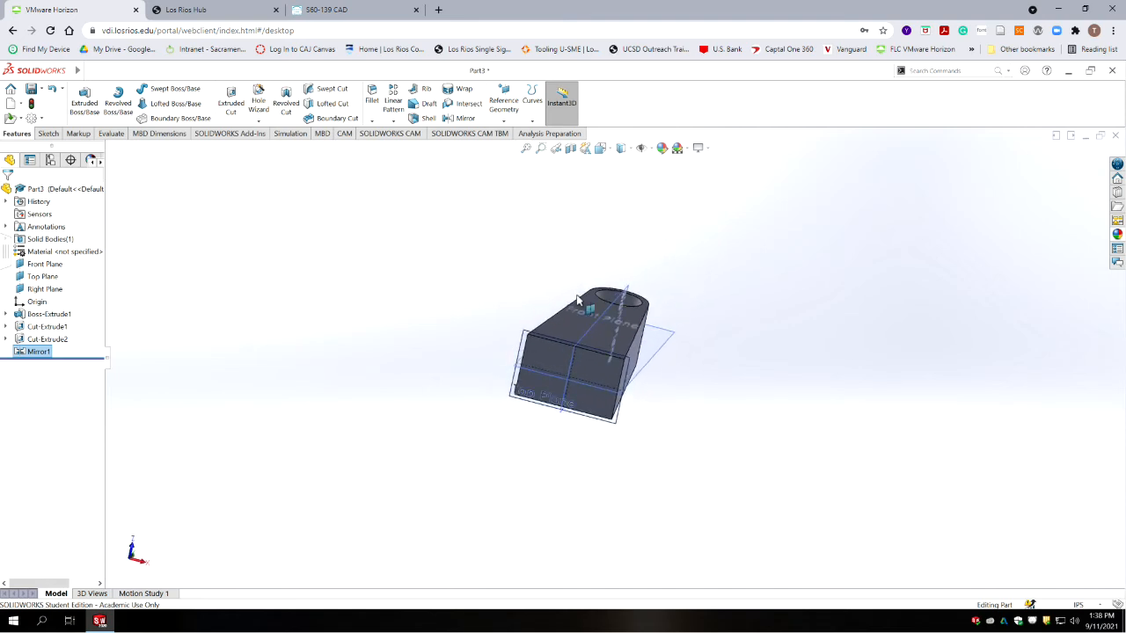
scroll(578, 300, "down", 3)
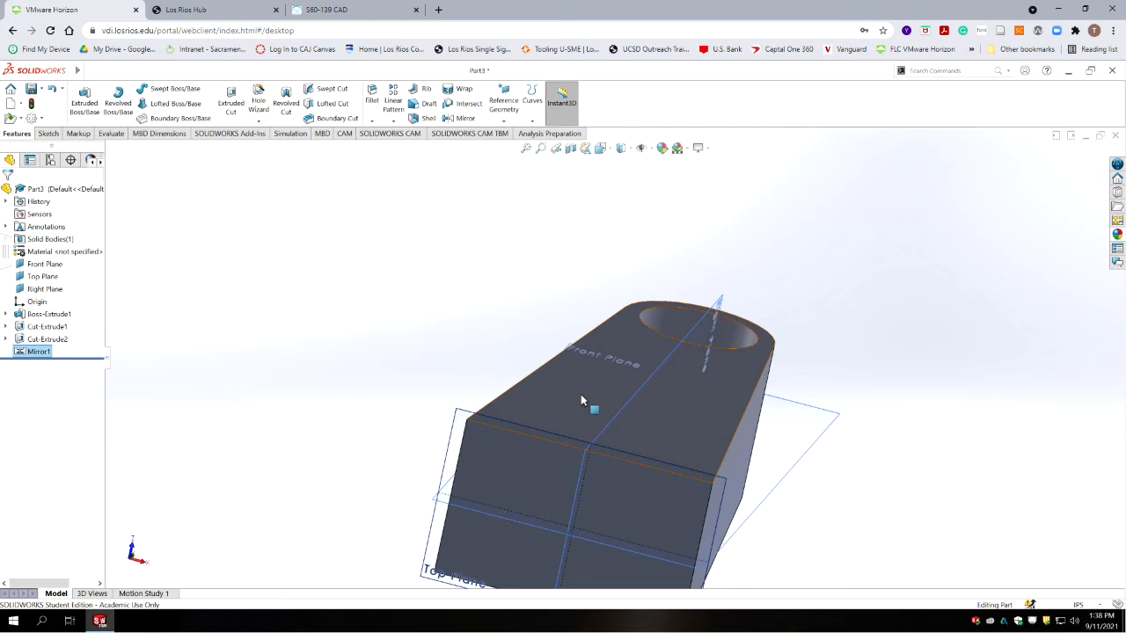
middle_click_drag(811, 489, 852, 552)
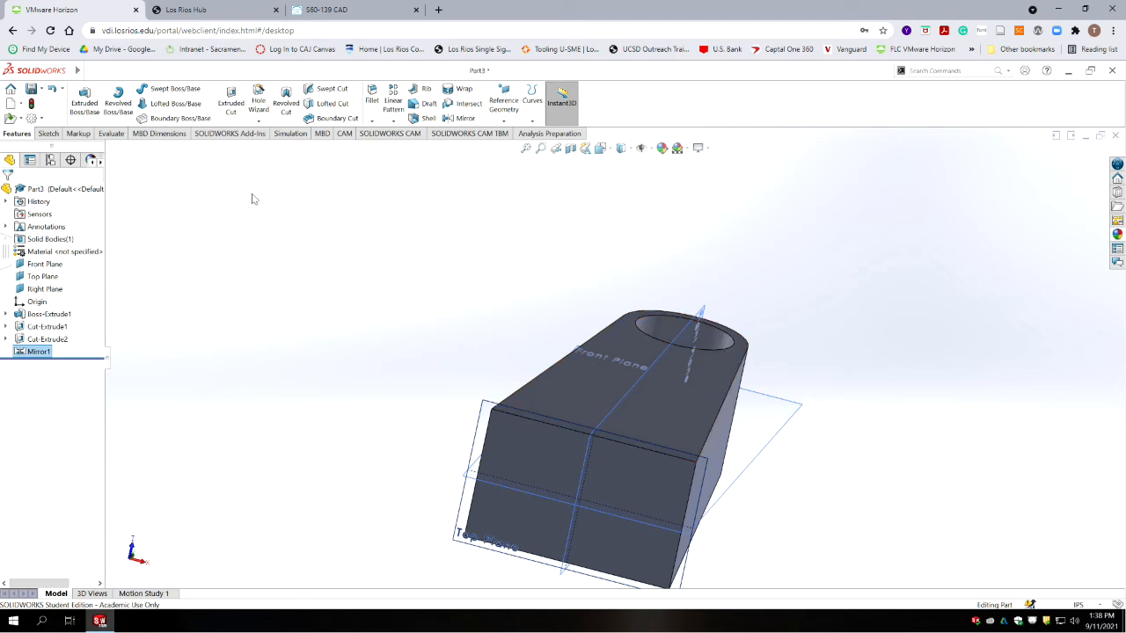
left_click(48, 133)
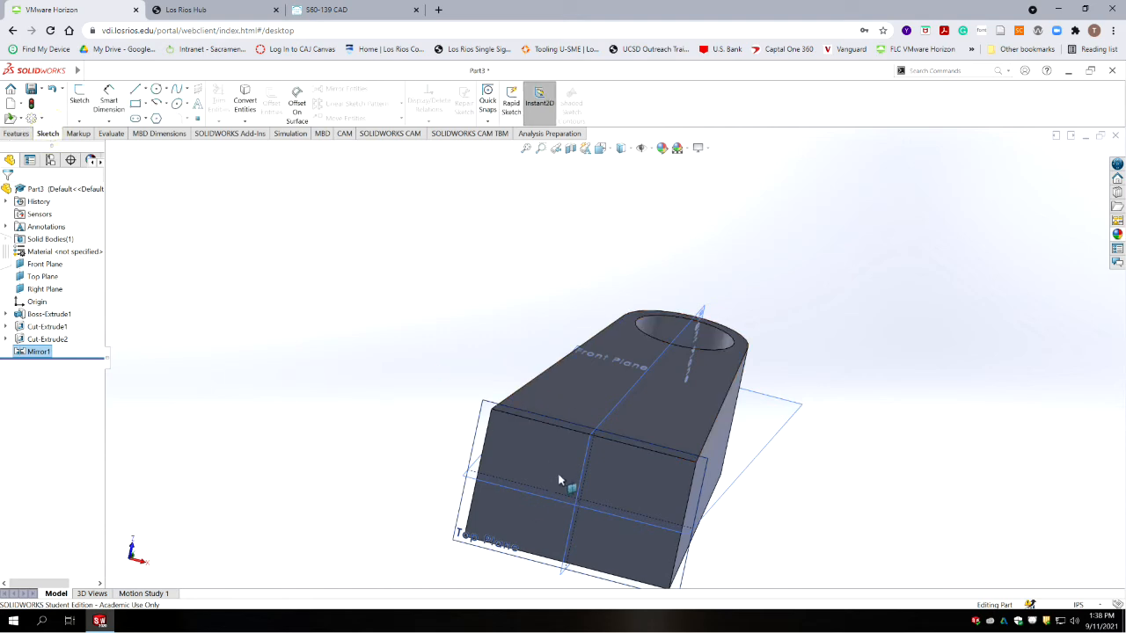
left_click(557, 448)
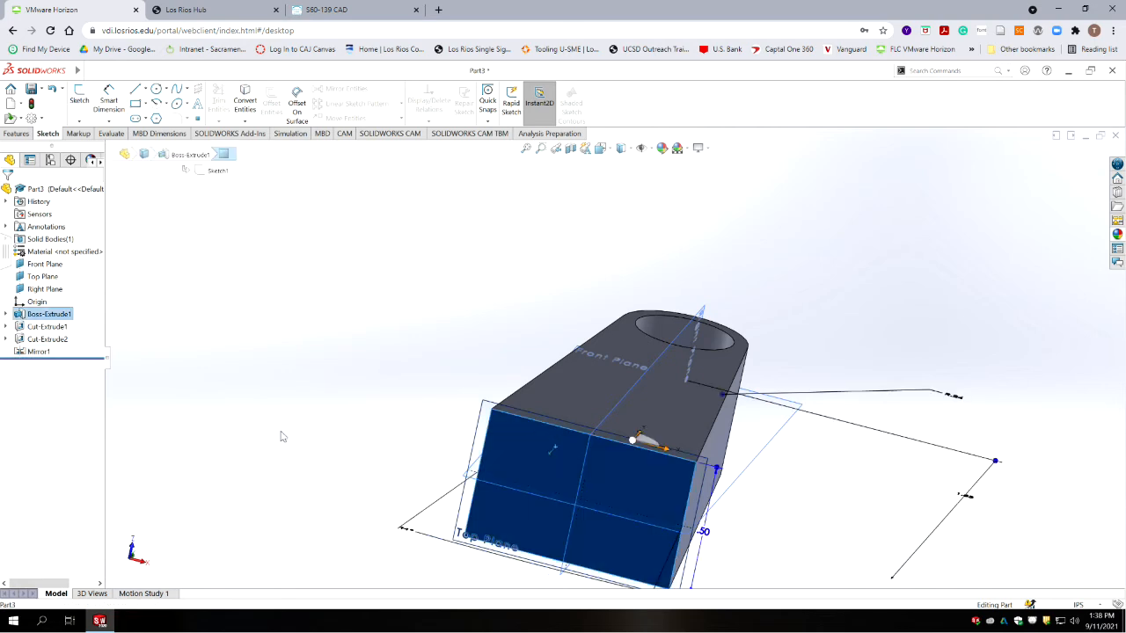
left_click(610, 150)
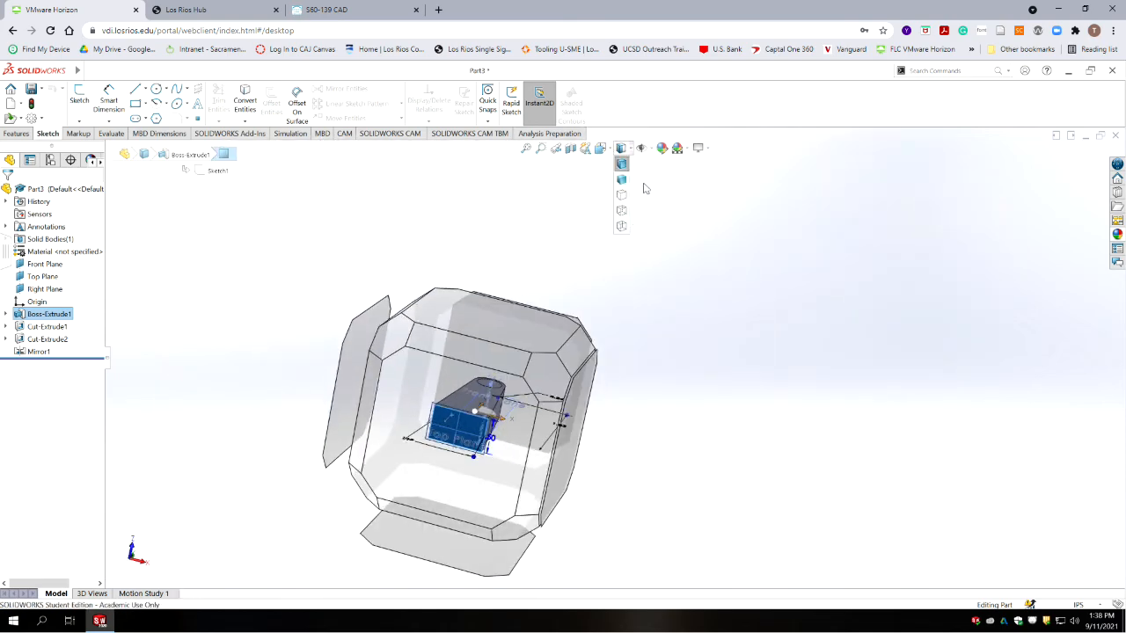
left_click(601, 148)
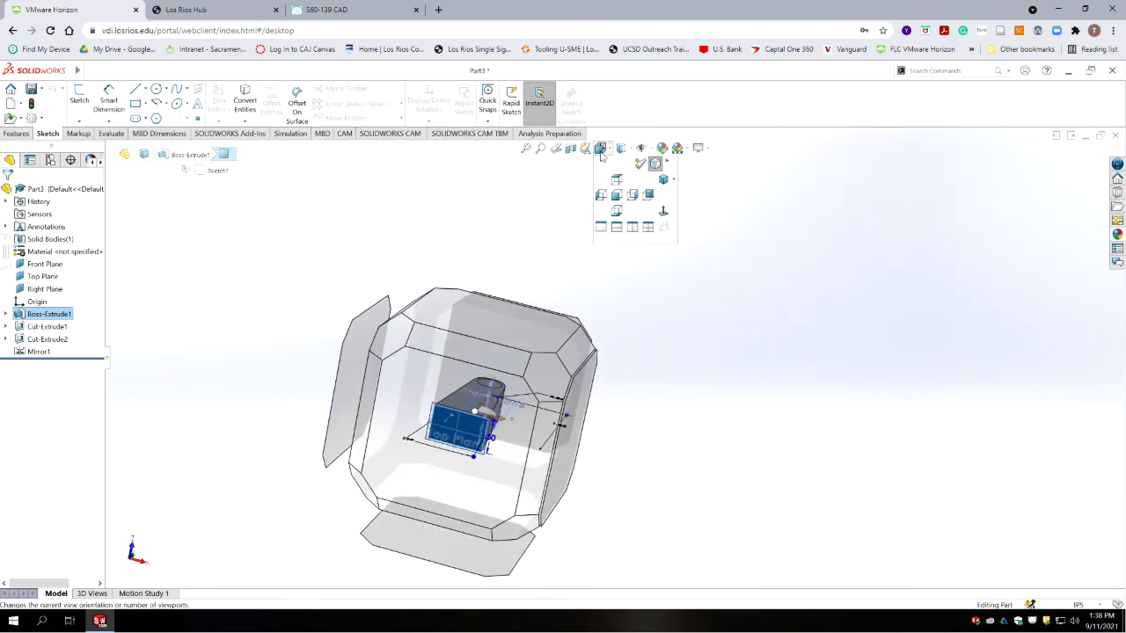
left_click(664, 212)
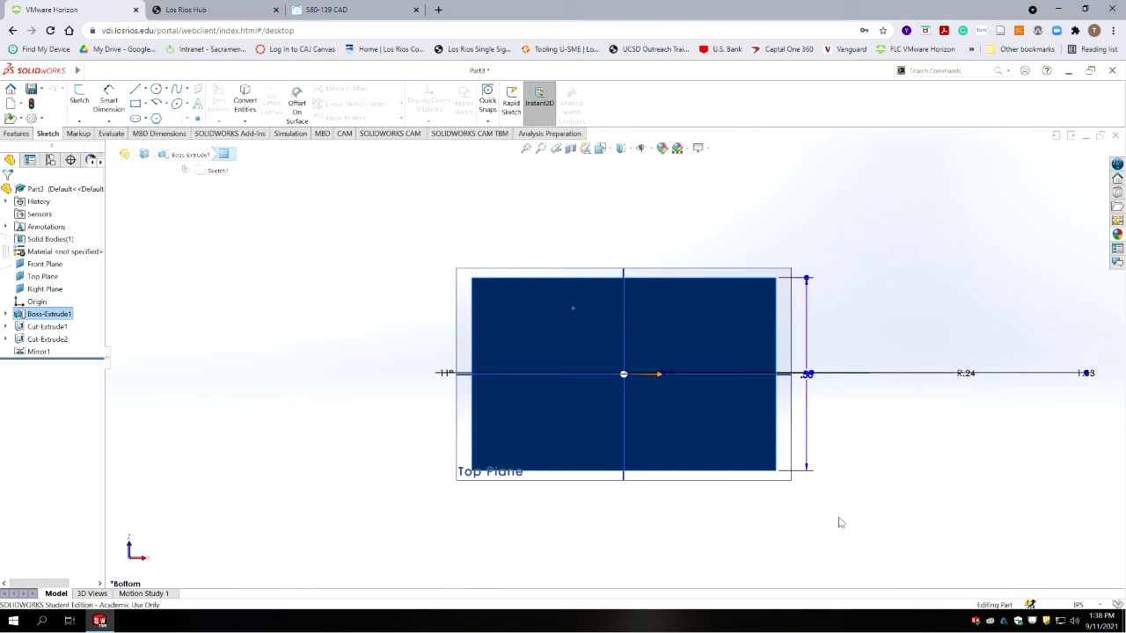
left_click(673, 552)
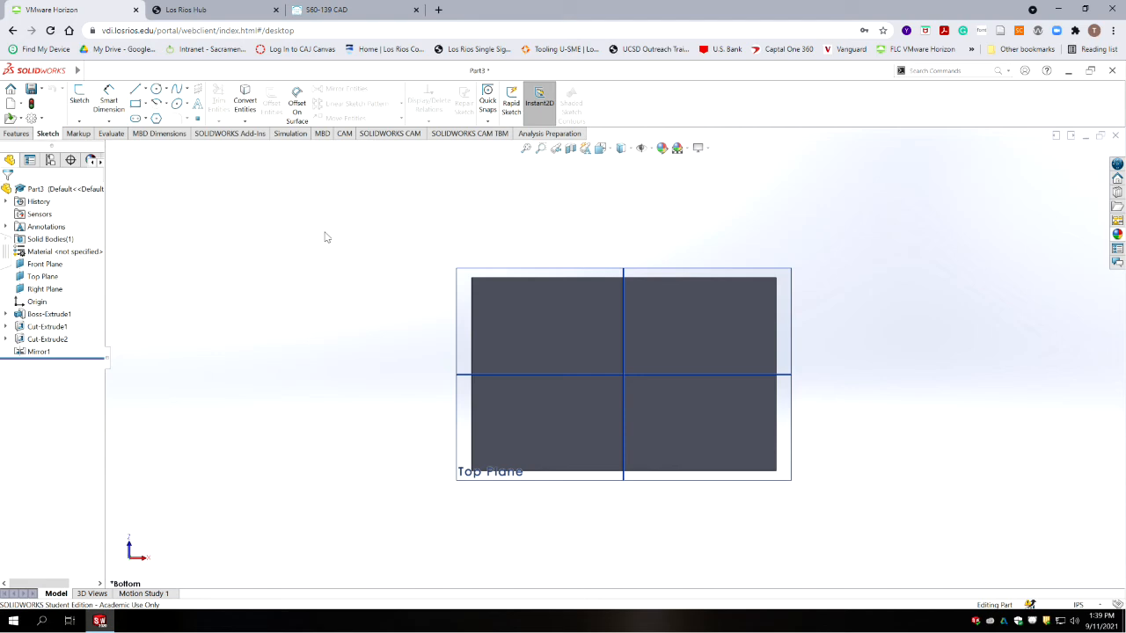
- Start a sketch on the Top Plane and draw a horizontal construction line about 0.57 in long across the upper half of the rectangle
left_click(154, 90)
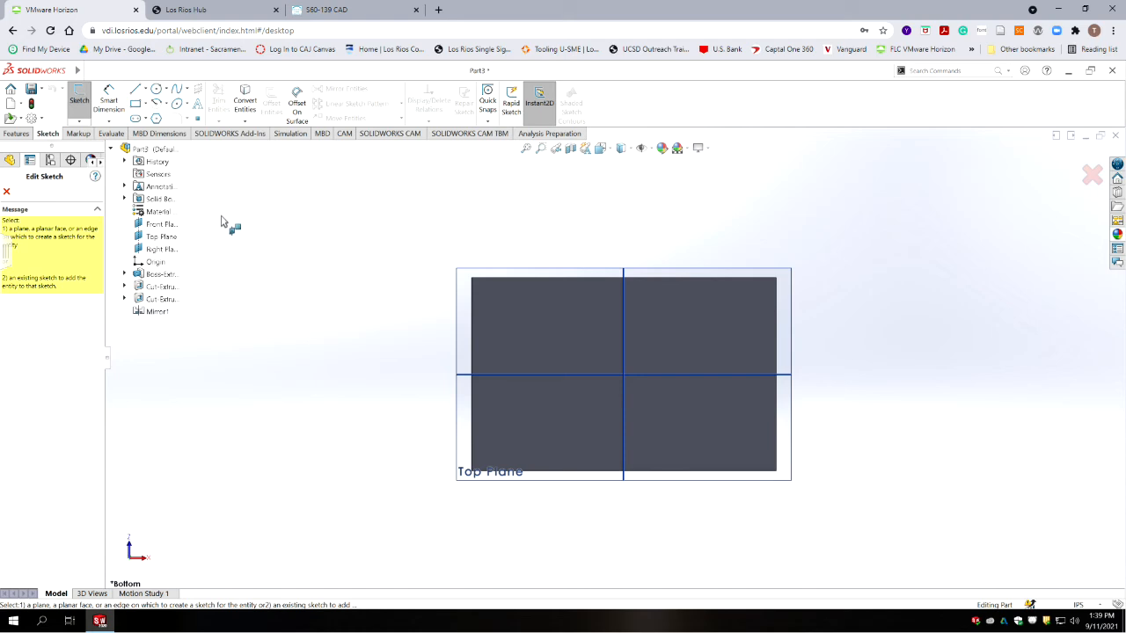
left_click(161, 236)
left_click(528, 335)
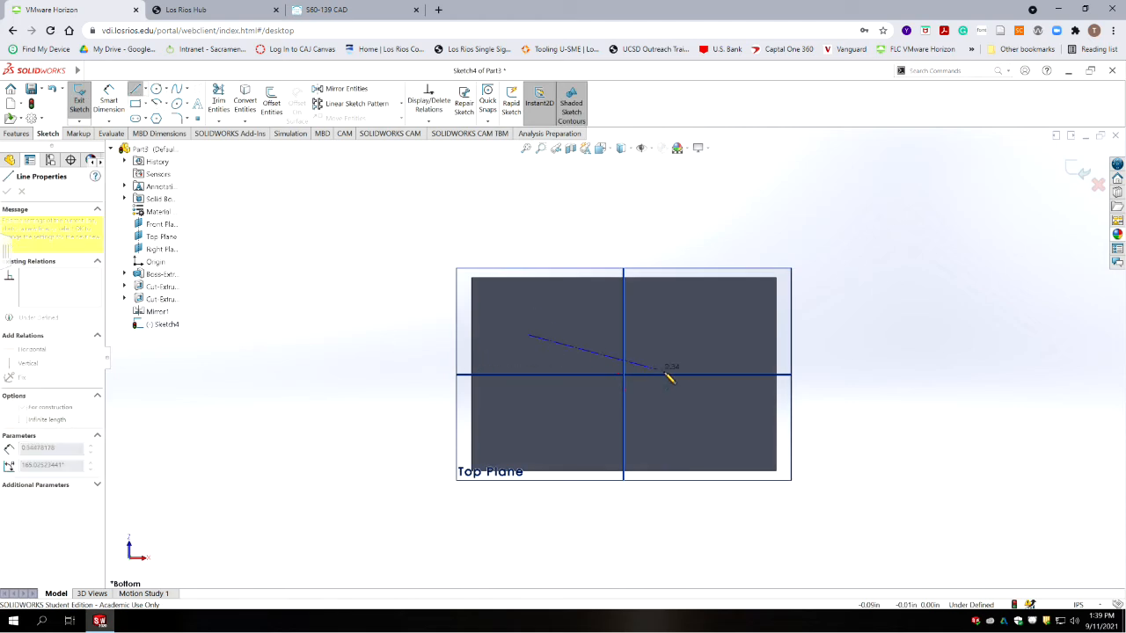
left_click(718, 327)
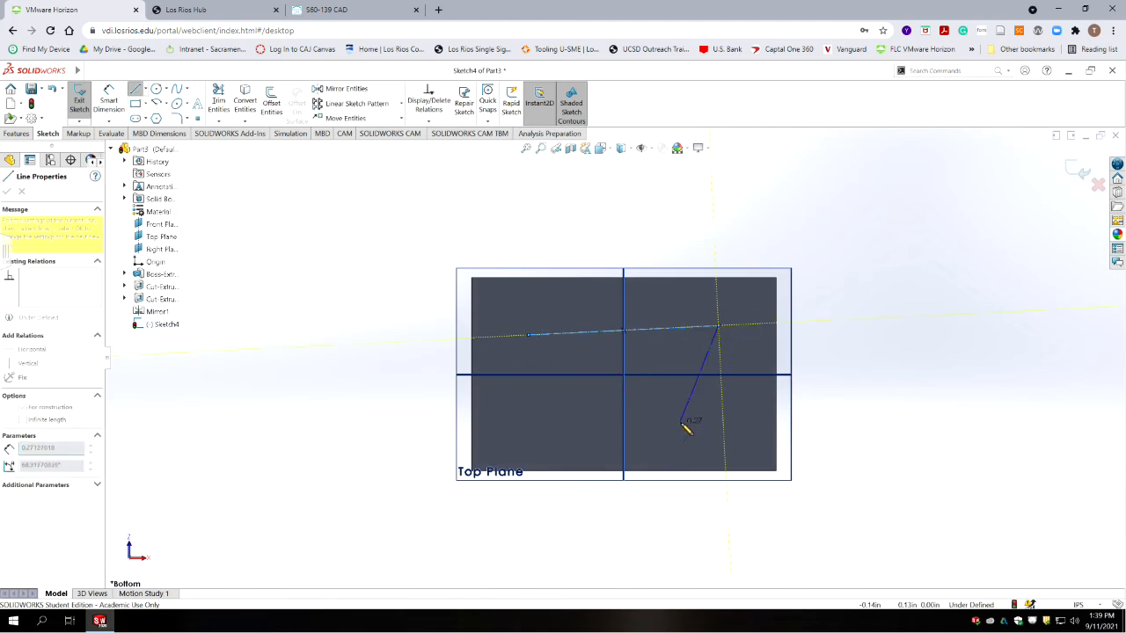
key("Escape")
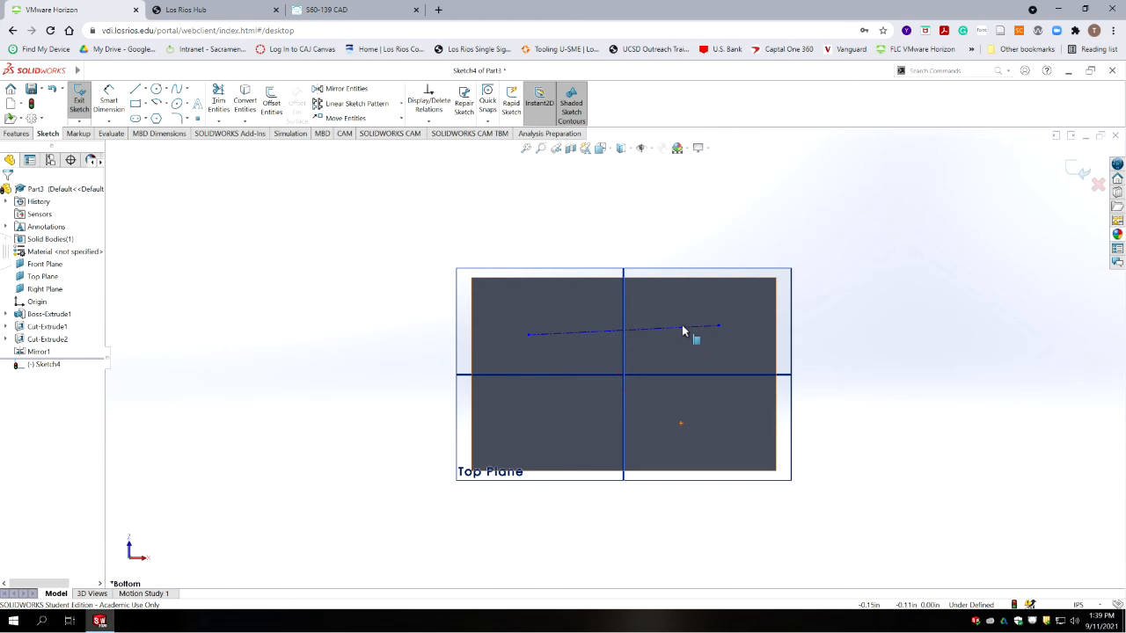
right_click(682, 327)
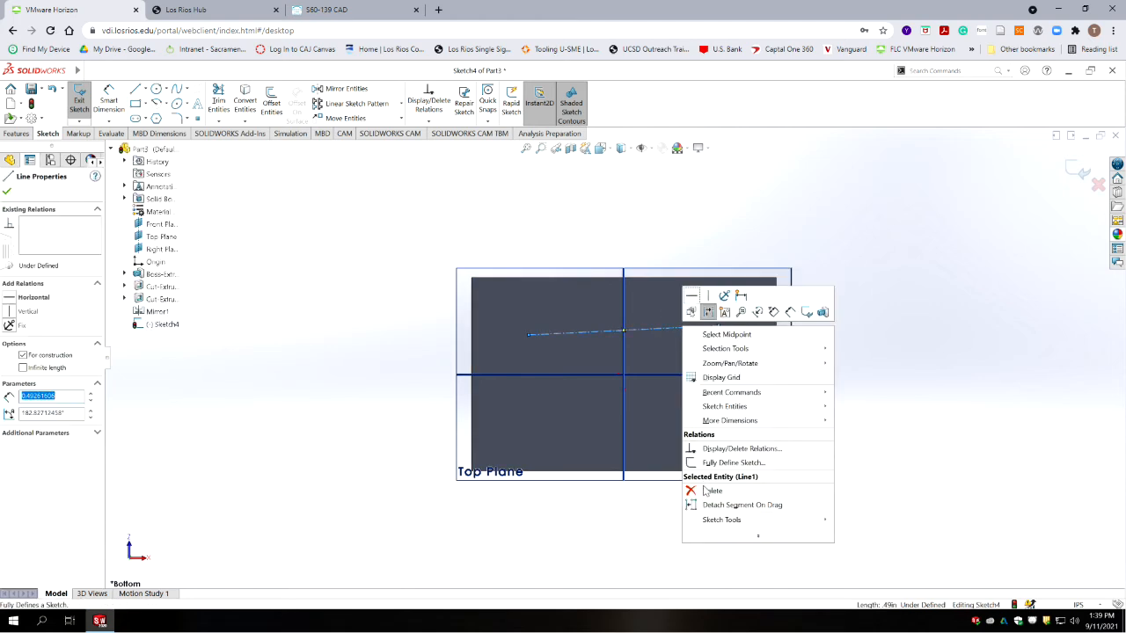
left_click(708, 312)
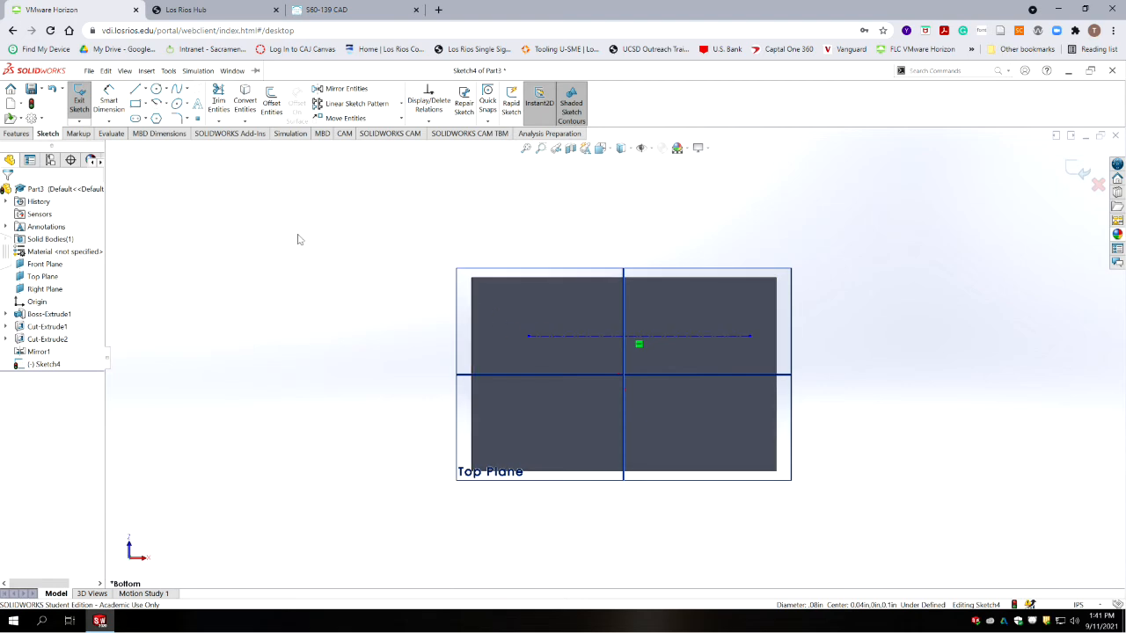
- Place a sketch point at the midpoint of the horizontal construction line
left_click(197, 118)
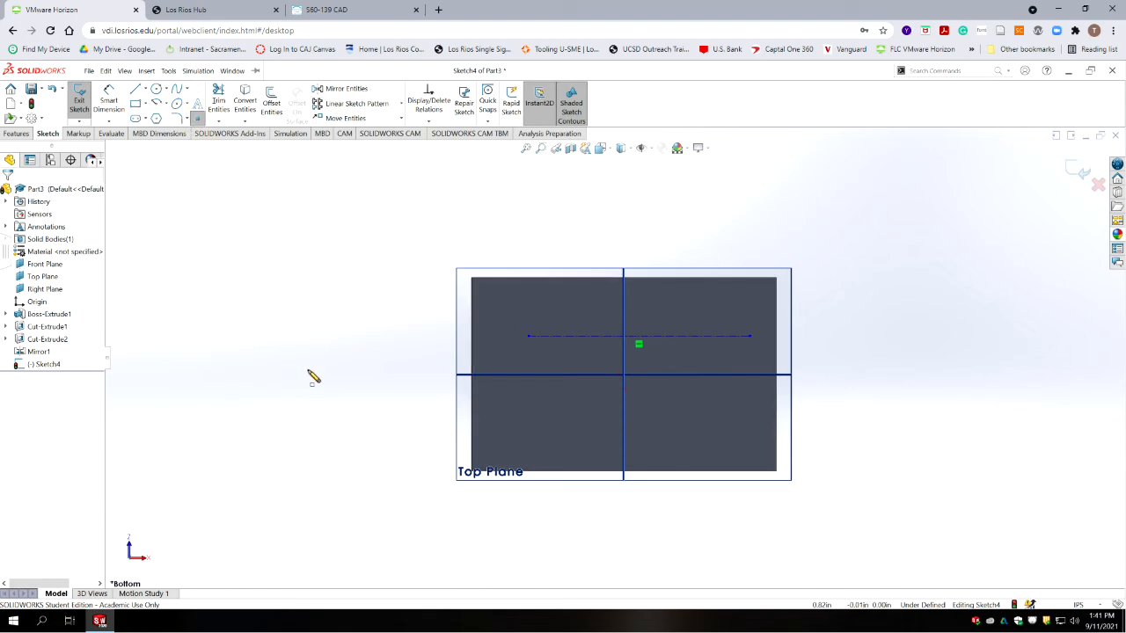
left_click(638, 336)
key("Escape")
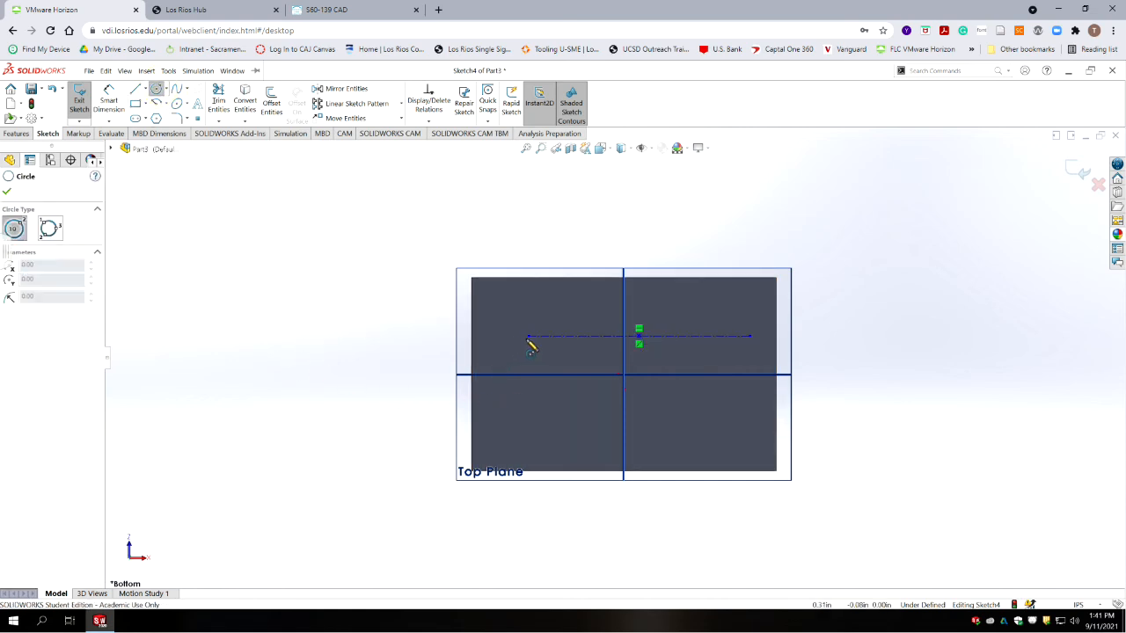
- Sketch two circles centred on the construction line's endpoints, the left about 0.04 in and the right about 0.03 in in radius
left_click(528, 336)
left_click(538, 348)
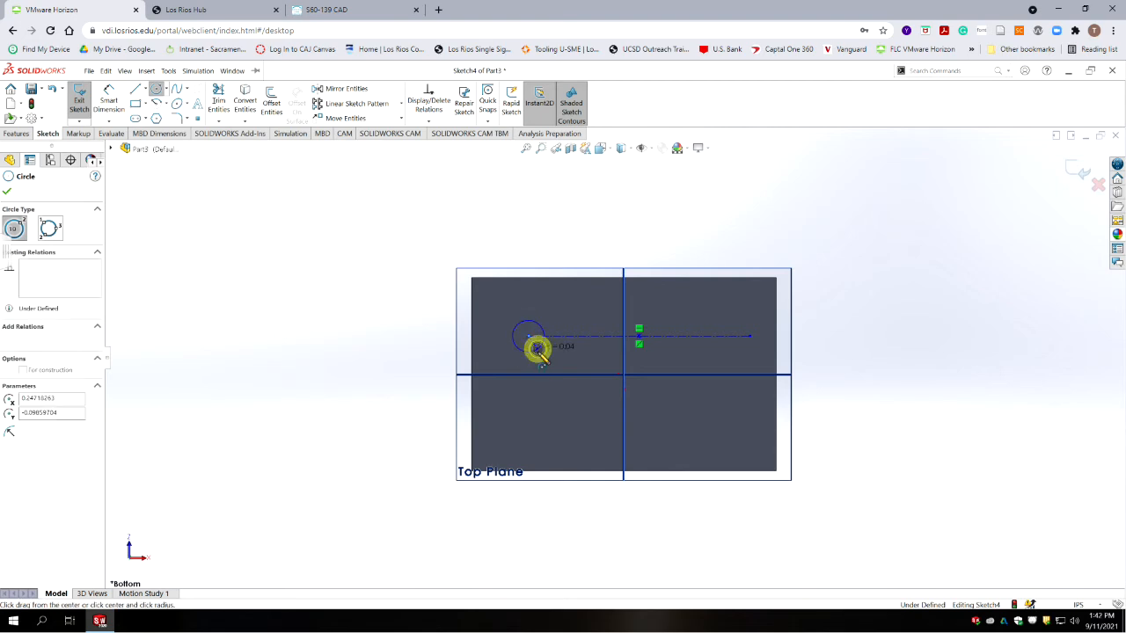
left_click(751, 337)
left_click(753, 349)
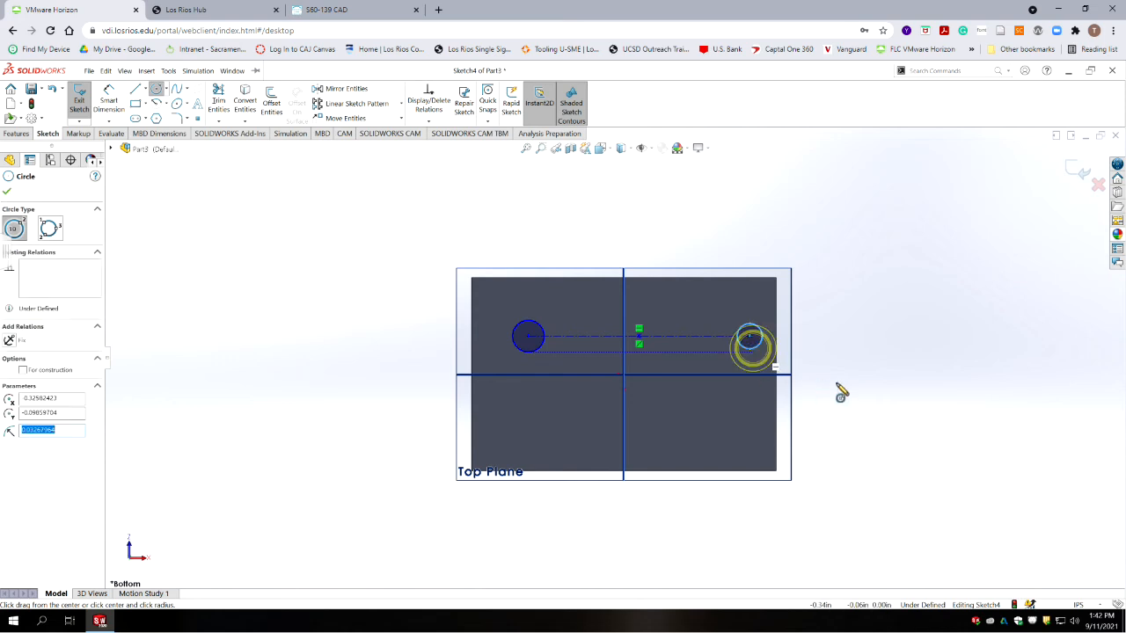
key("Escape")
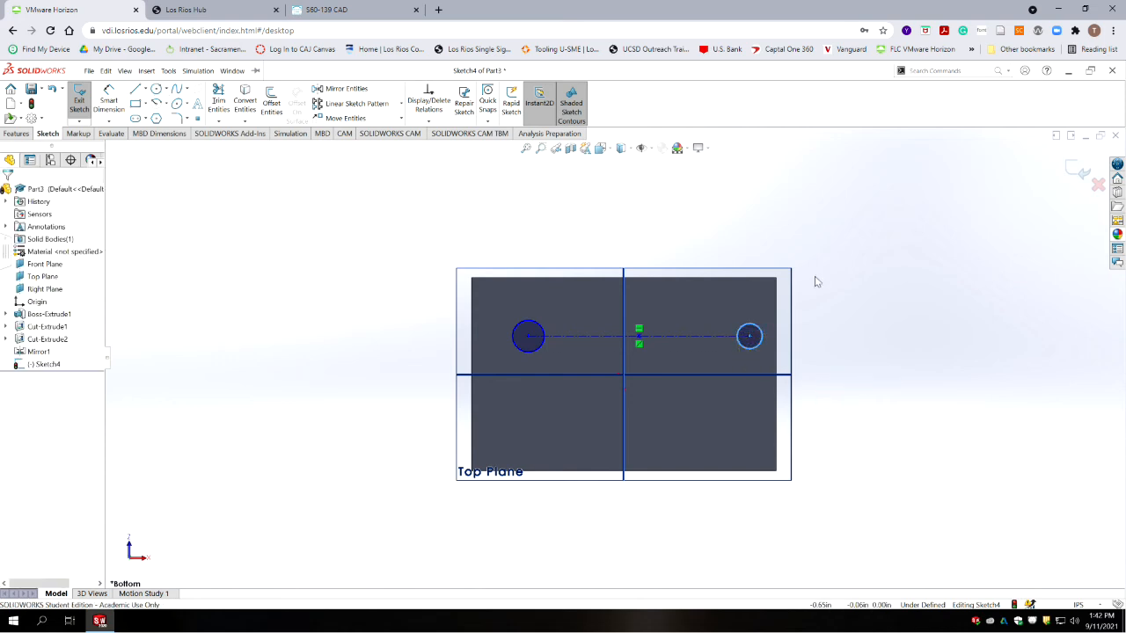
- Add an Equal relation between the two circles at the ends of the construction line
left_click(538, 349)
left_click(542, 351, "ctrl")
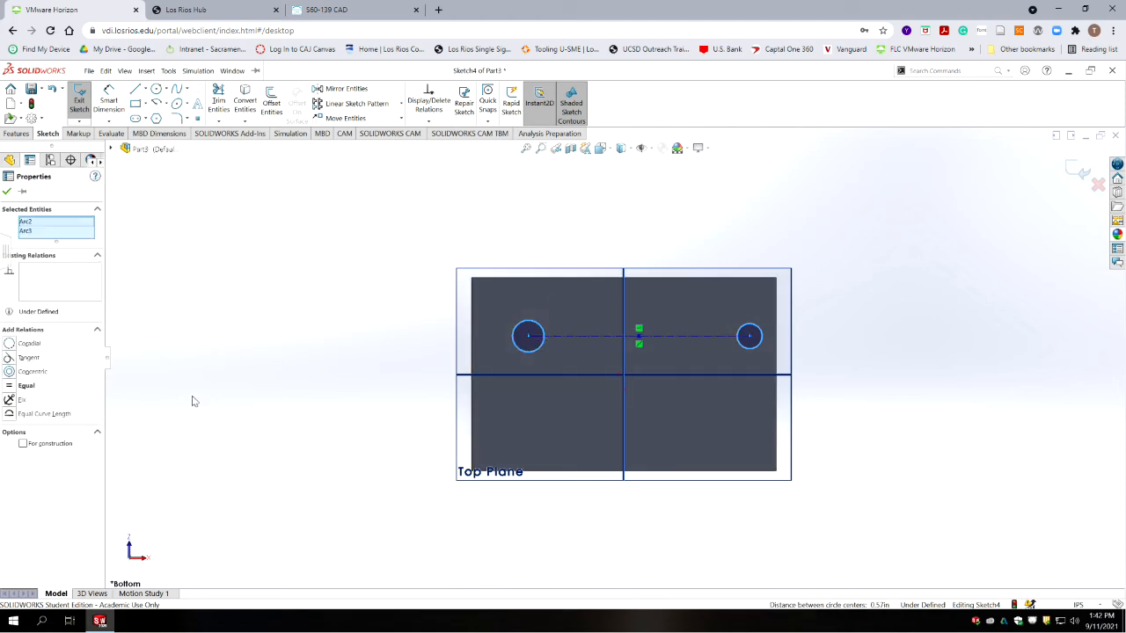
left_click(11, 386)
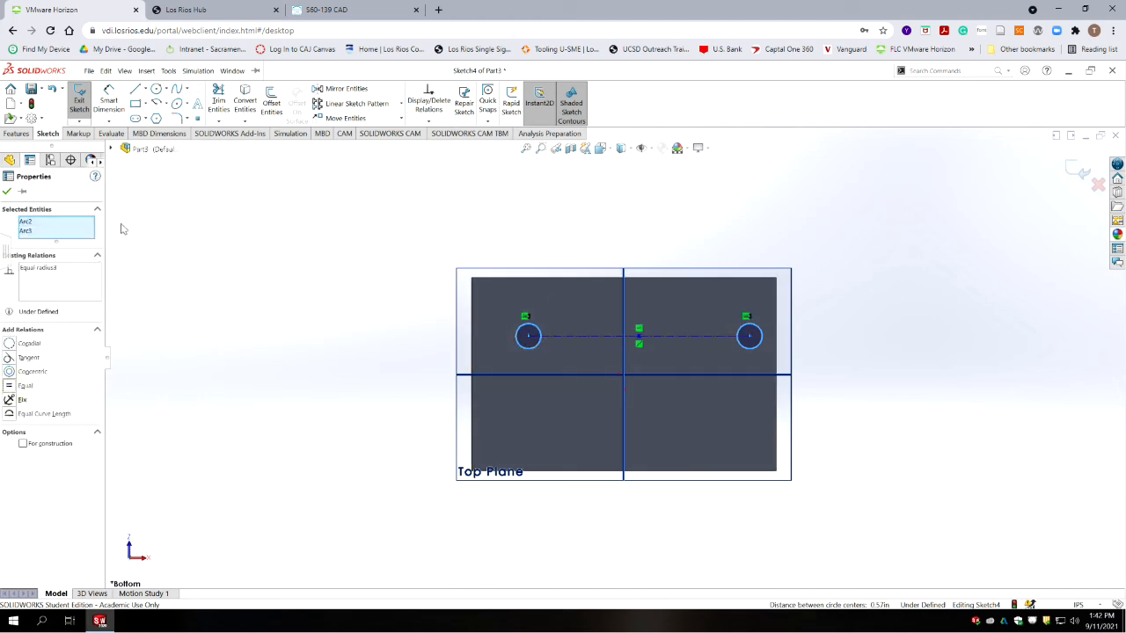
- Dimension the left circle's diameter as 0.1235 in and set the dimension's display precision to three decimals
left_click(109, 100)
left_click(534, 328)
left_click(579, 232)
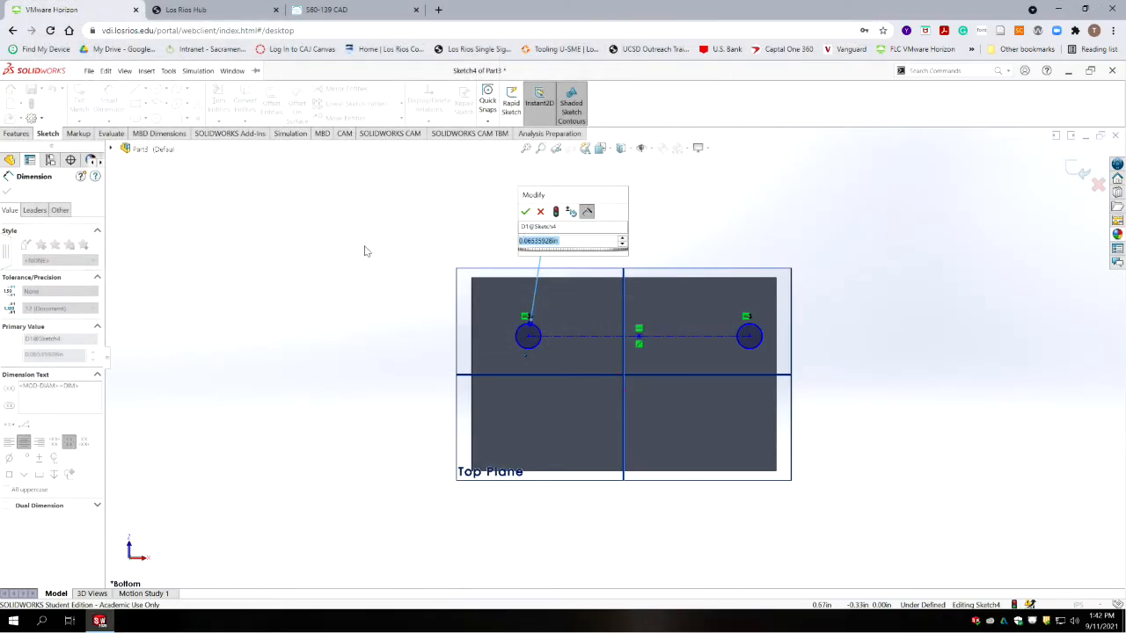
type("1235")
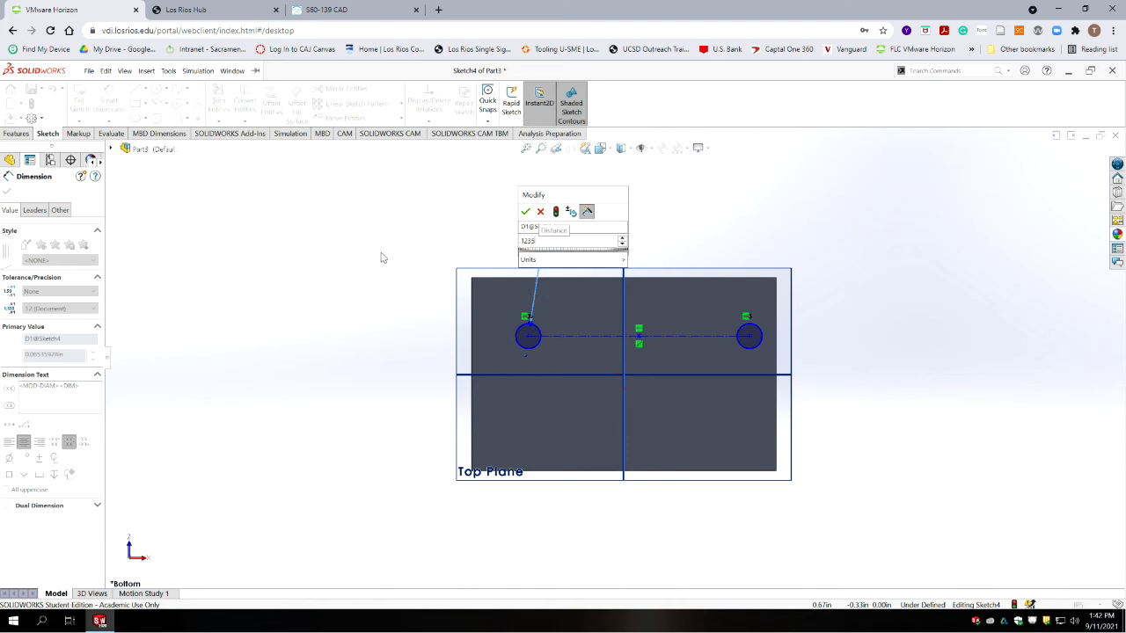
key("Return")
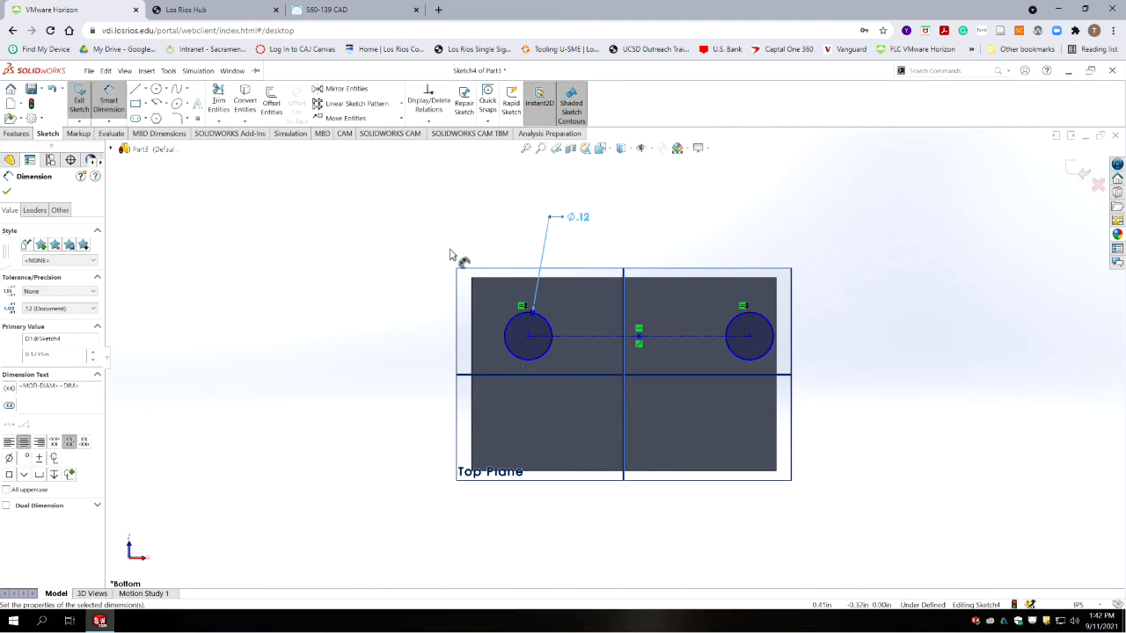
left_click(83, 310)
left_click(33, 343)
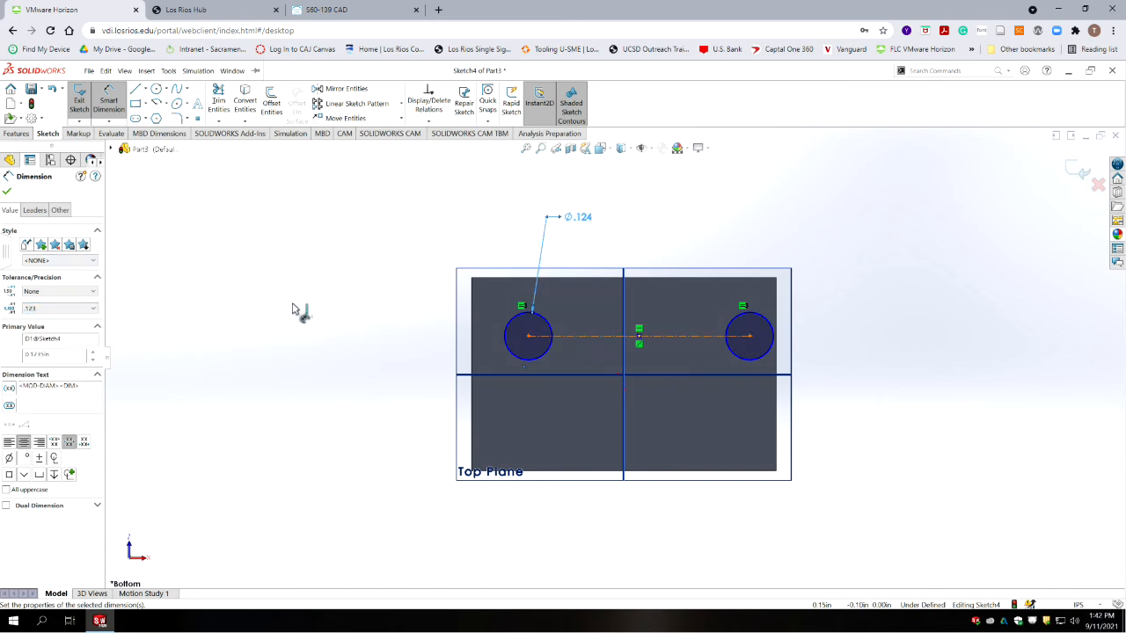
left_click(235, 274)
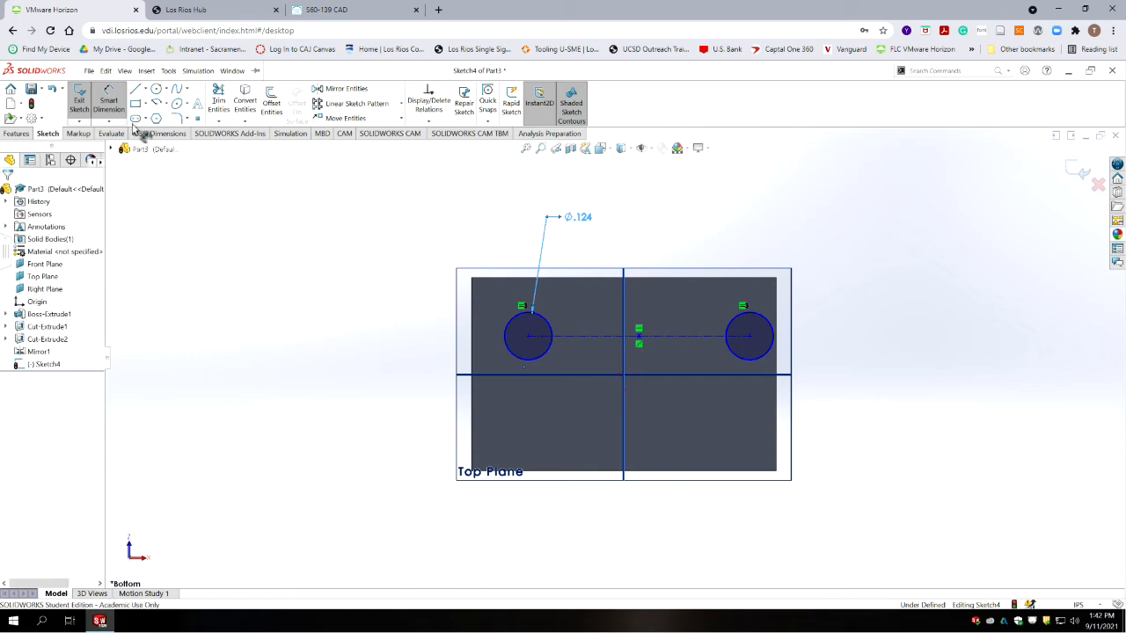
key("Escape")
- Following the PDF drawing, dimension the construction line's midpoint 0.394 in from the rectangle's left edge, displayed with three decimals
key("alt+Tab")
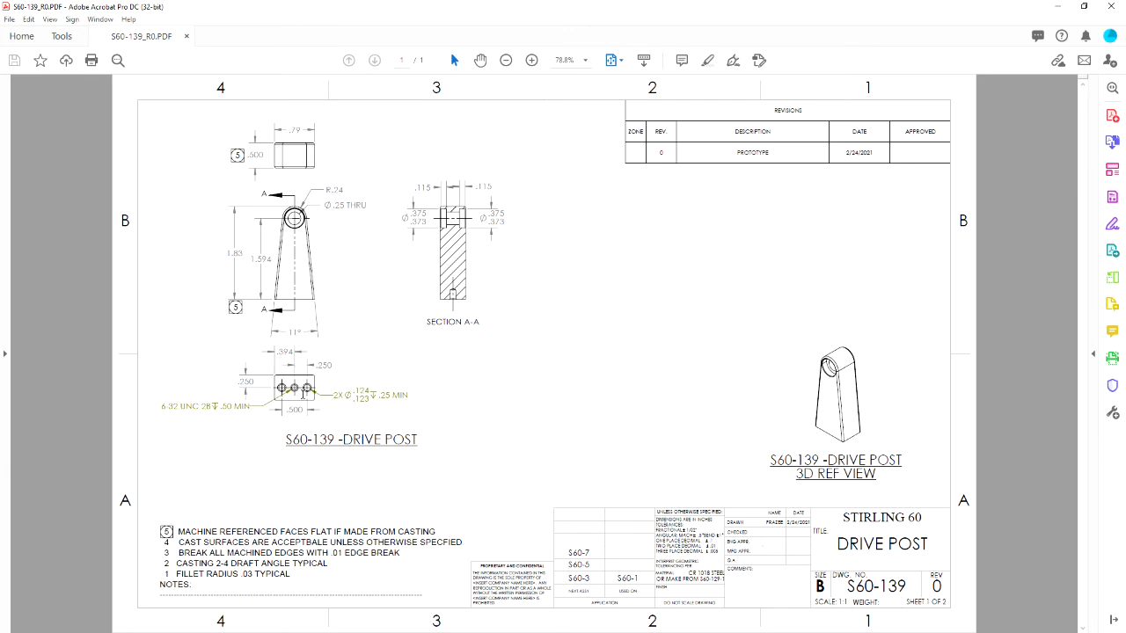
key("alt+Tab")
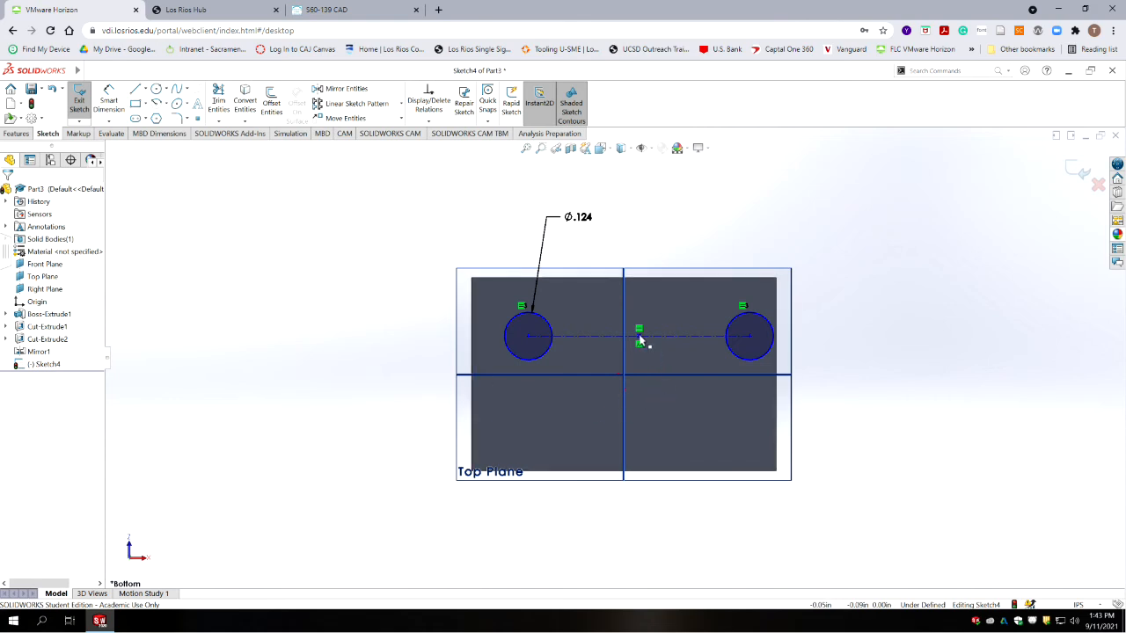
left_click(107, 102)
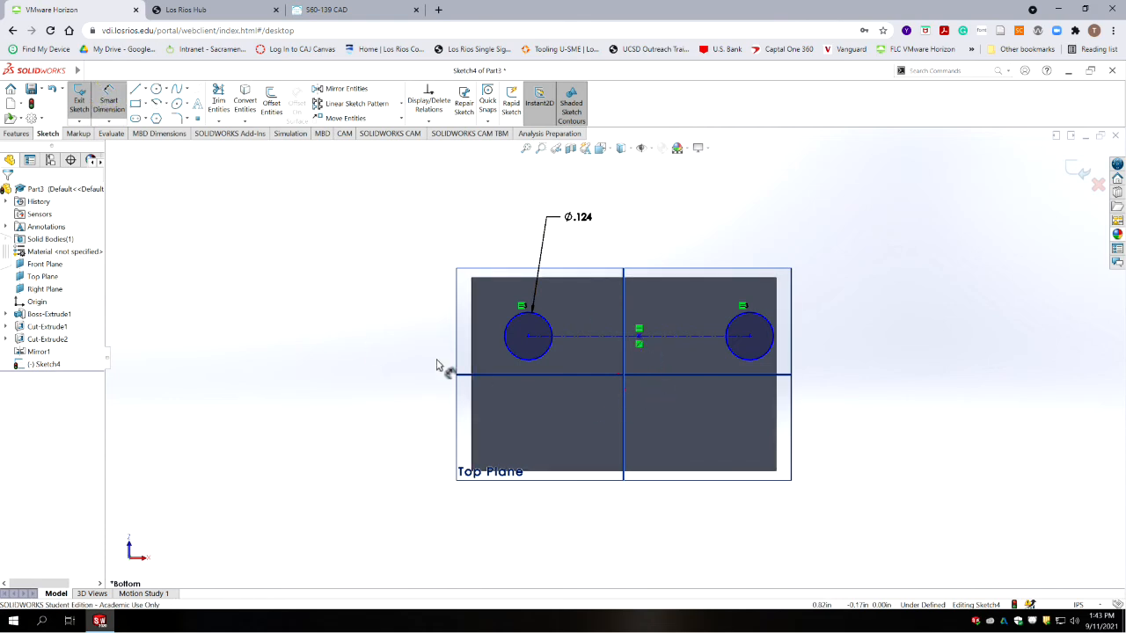
left_click(639, 342)
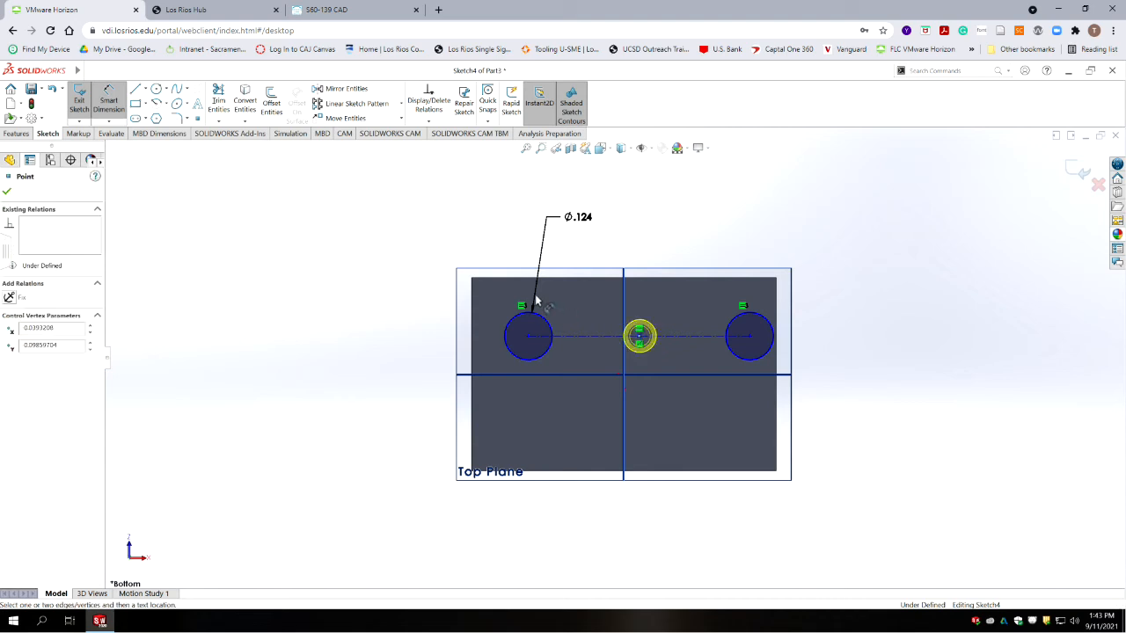
left_click(471, 303)
left_click(544, 185)
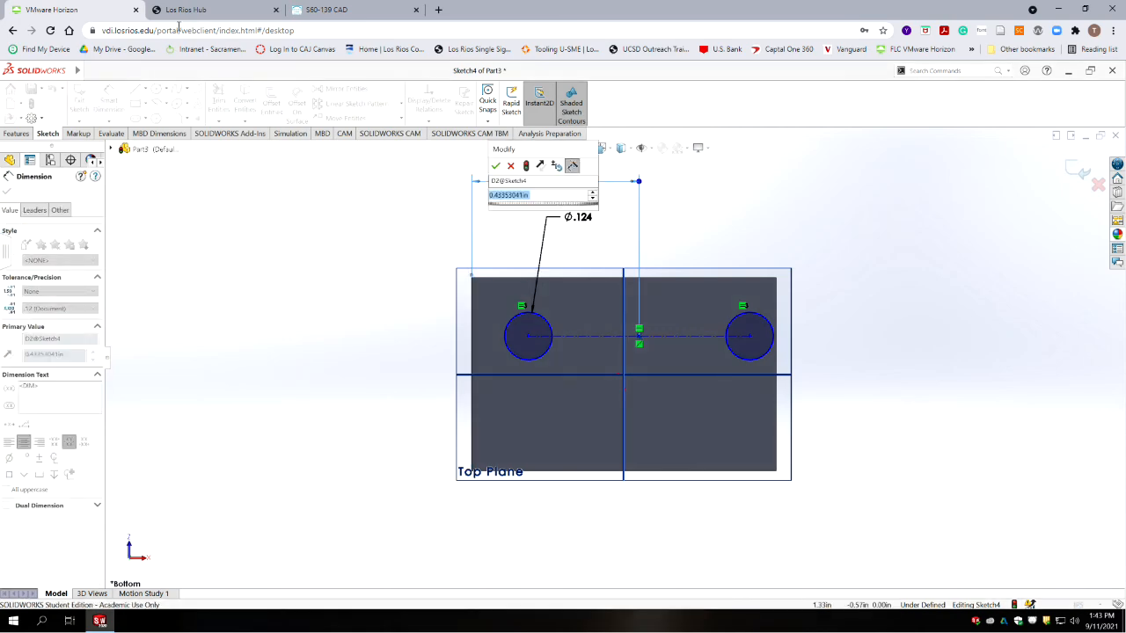
key("alt+Tab")
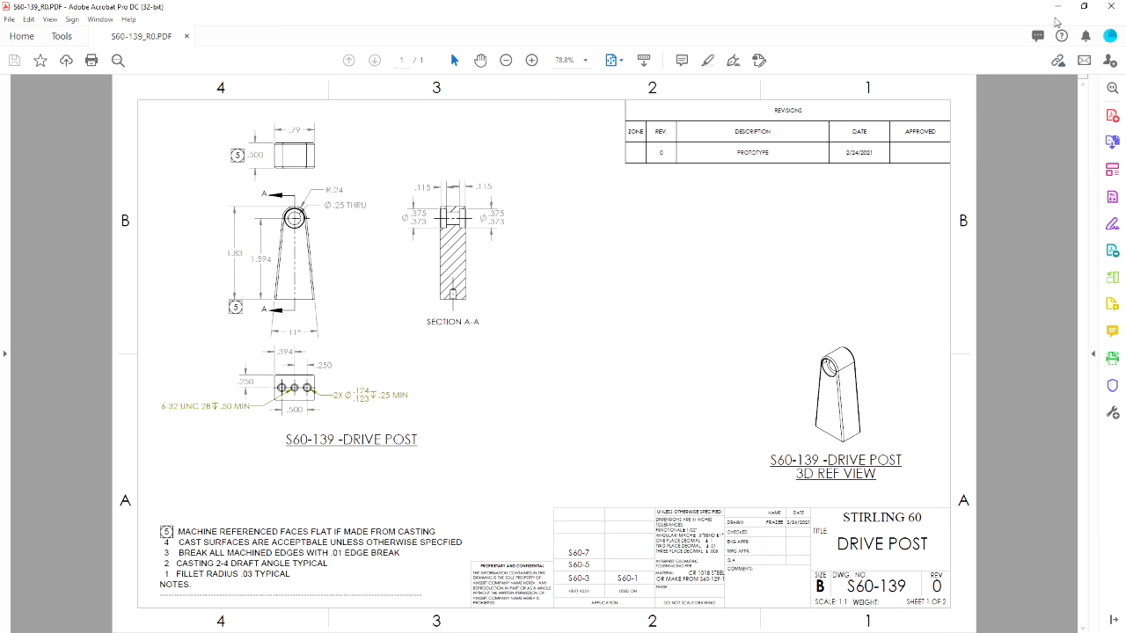
left_click(1057, 7)
type(".39")
key("Return")
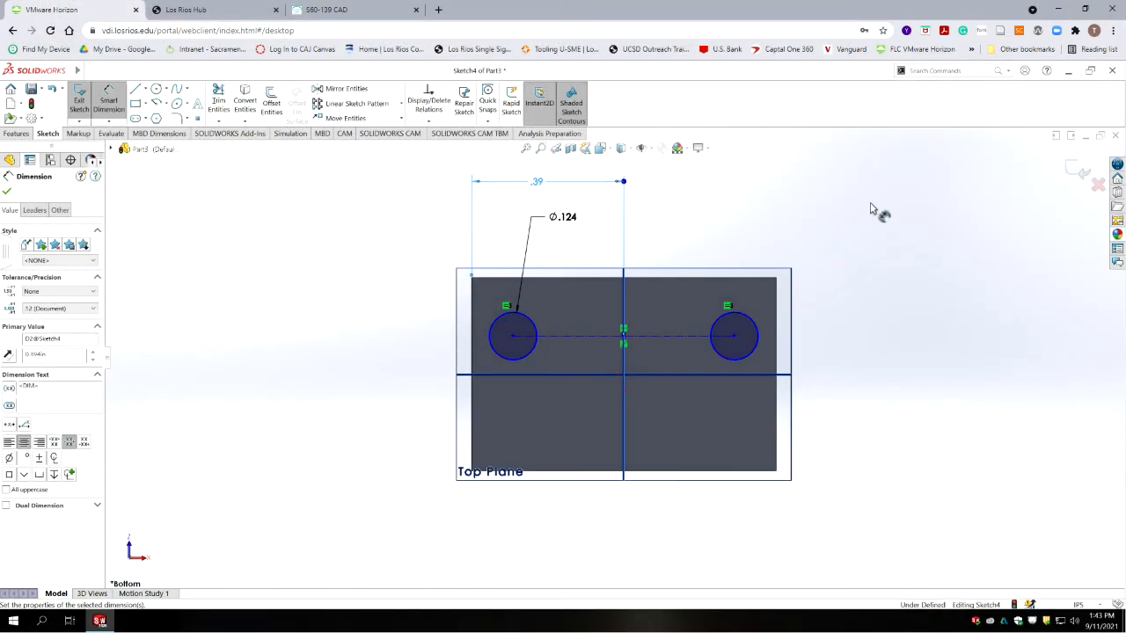
left_click(55, 308)
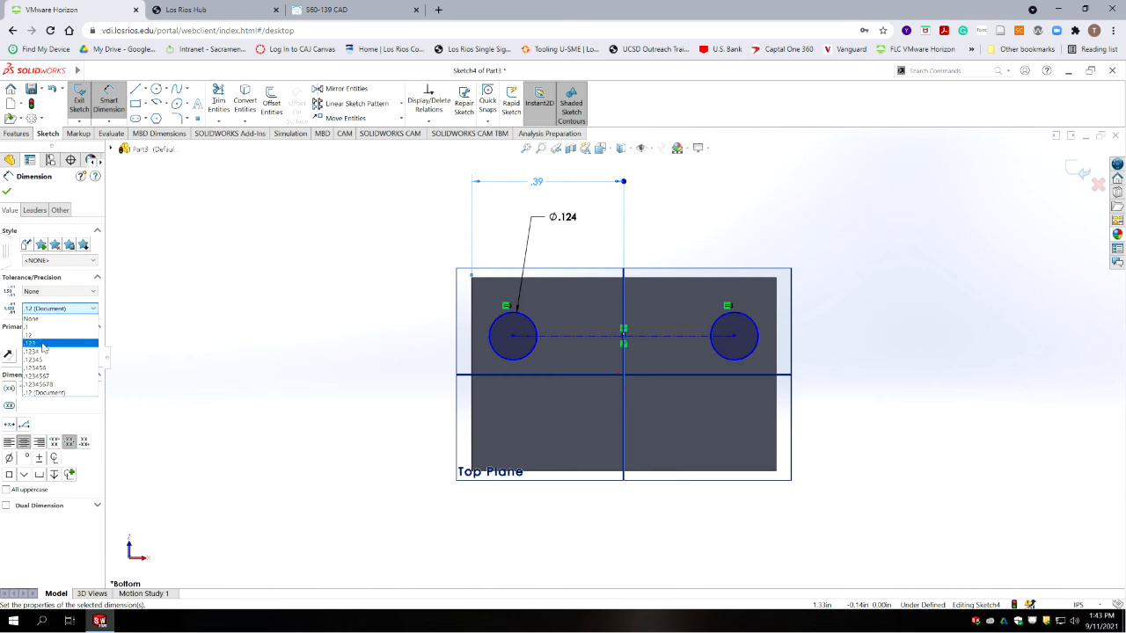
left_click(37, 343)
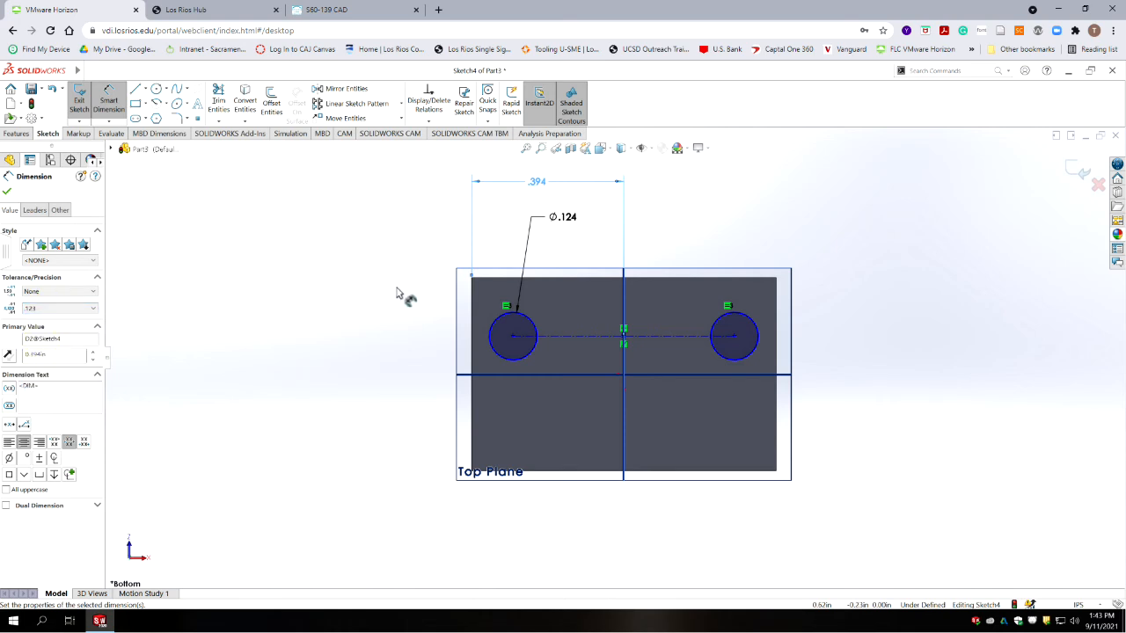
- Dimension the construction line 0.25 in from the rectangle's upper edge
left_click(563, 278)
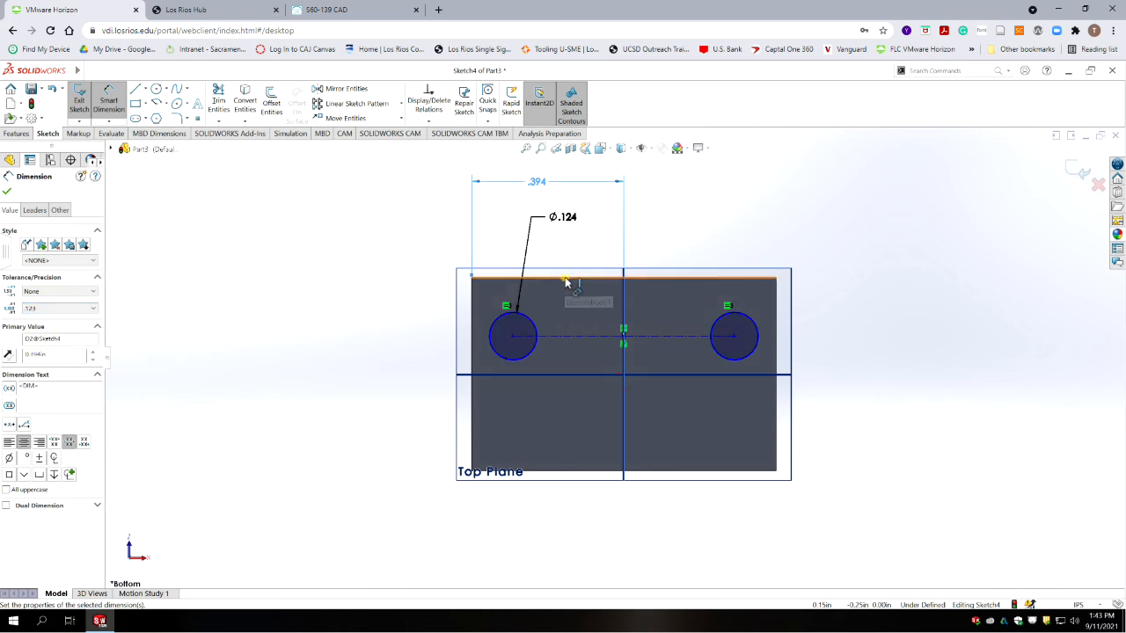
left_click(580, 334)
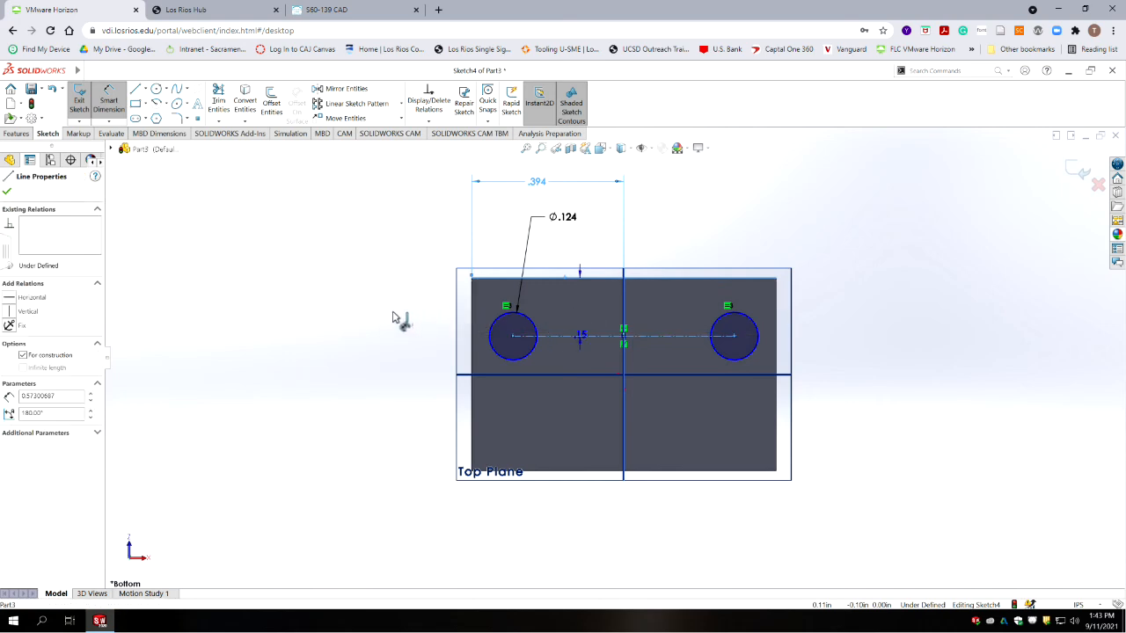
left_click(338, 316)
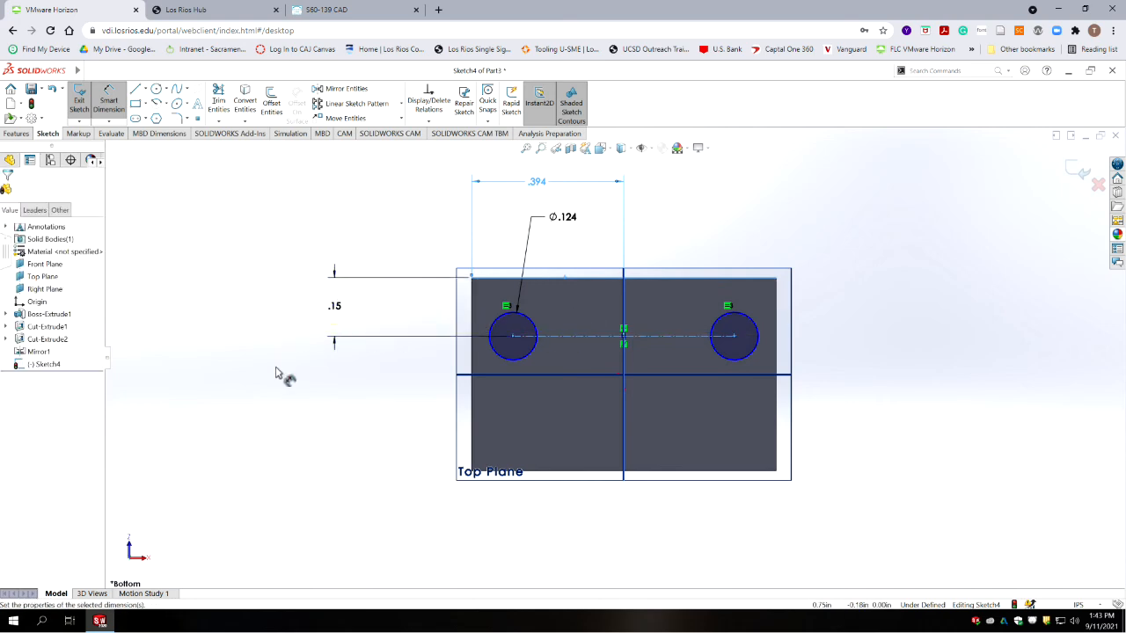
type(".25")
key("Return")
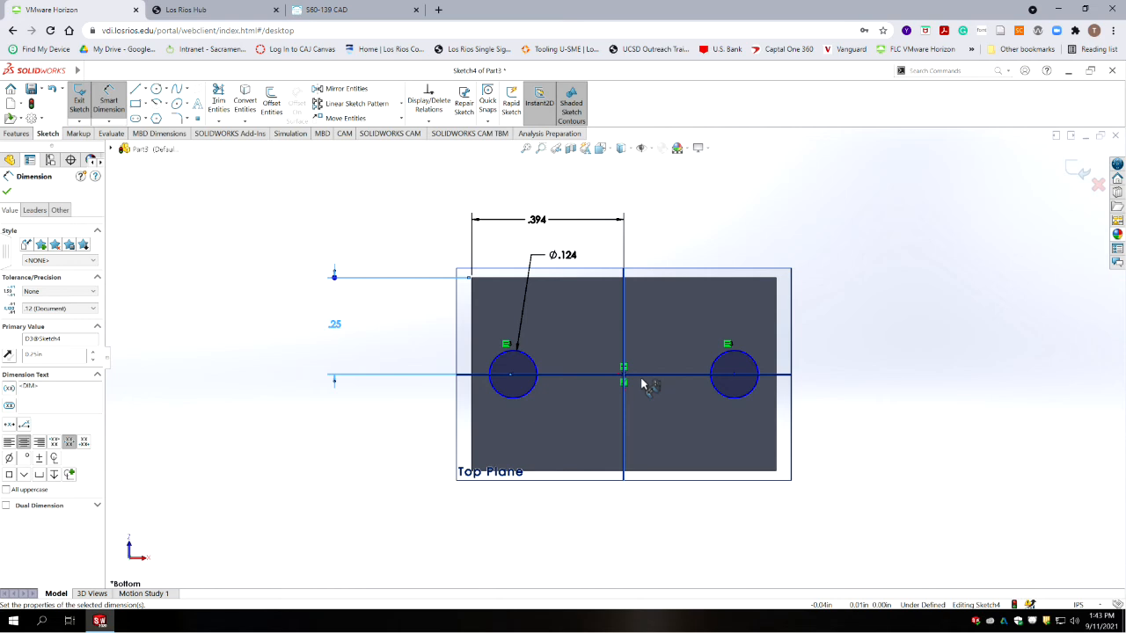
- Dimension the right circle's center 0.25 in horizontally from the construction line's midpoint and finish the sketch
scroll(644, 384, "down", 8)
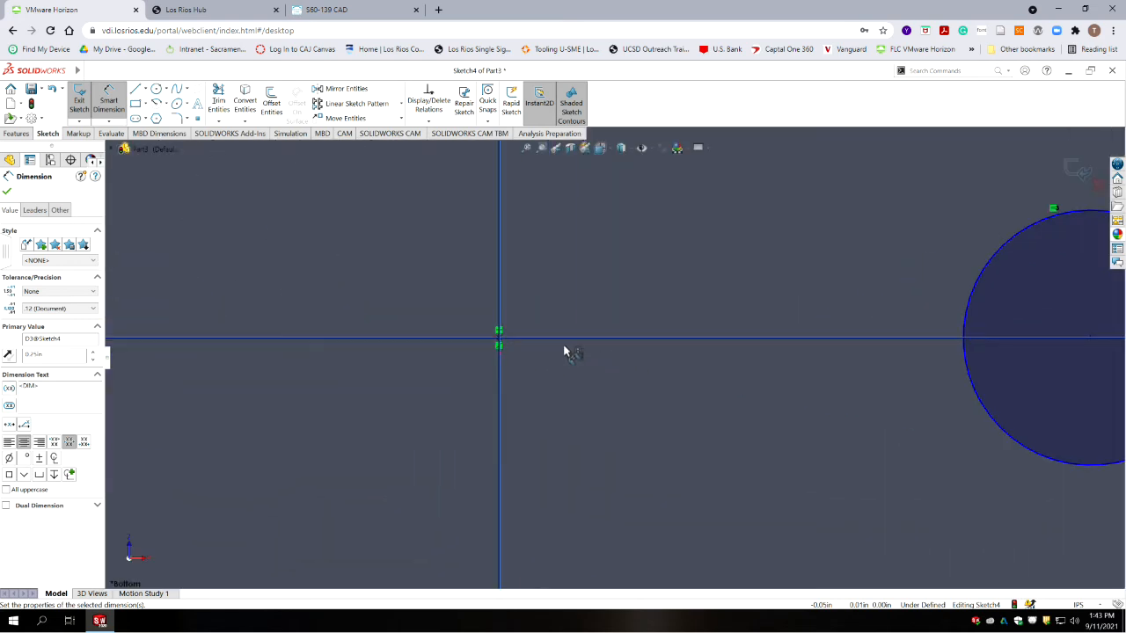
left_click(499, 342)
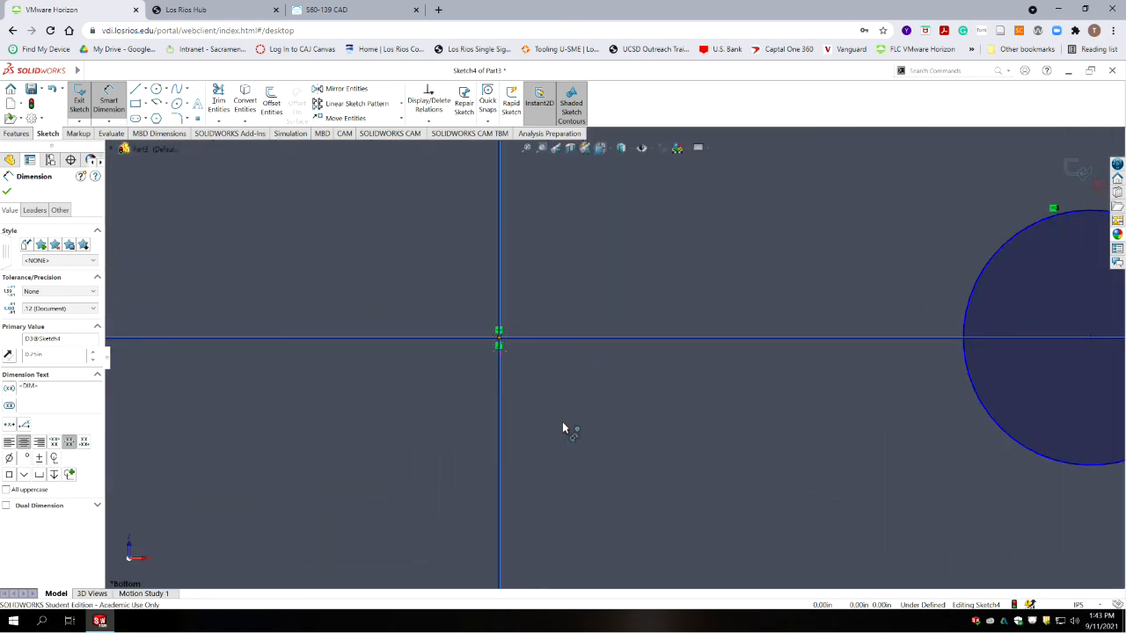
scroll(563, 422, "up", 5)
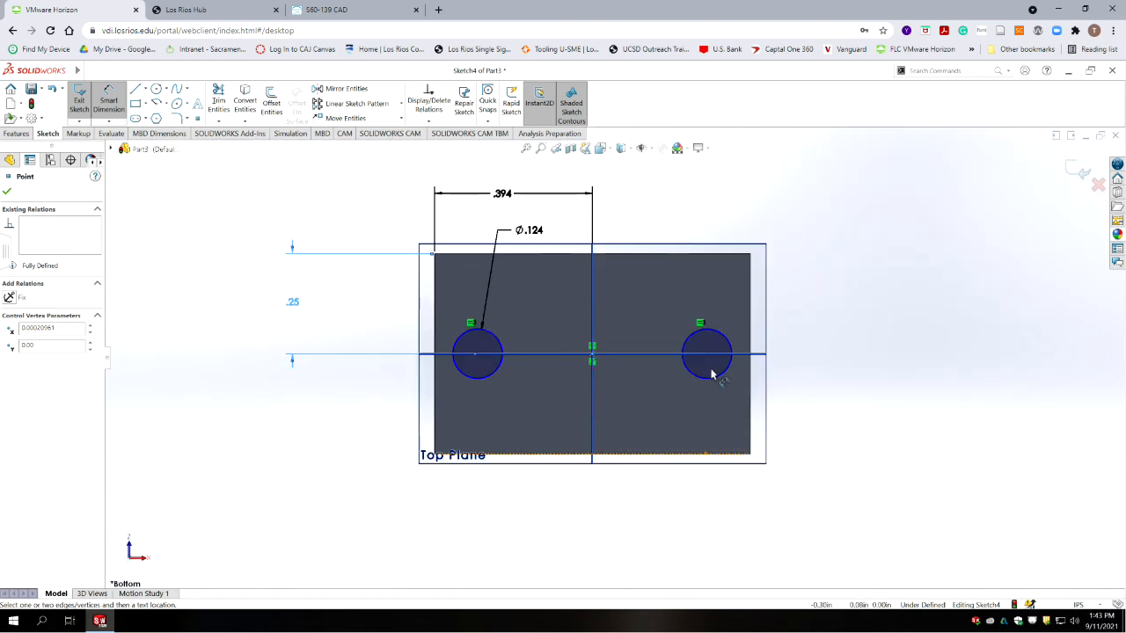
left_click(707, 355)
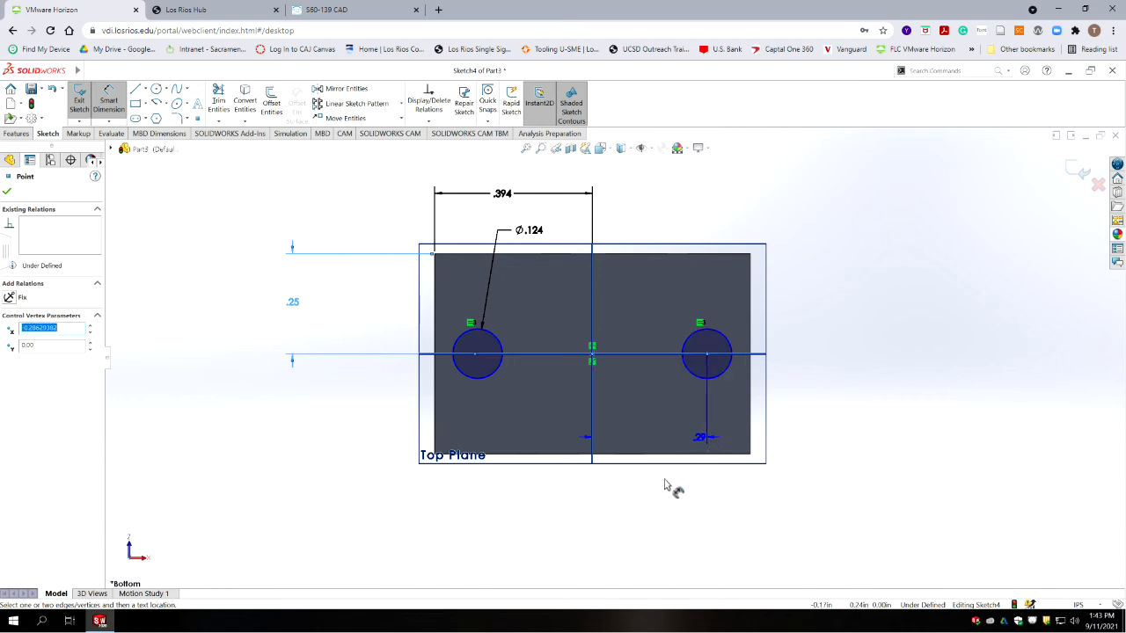
left_click(658, 508)
type("250")
key("Return")
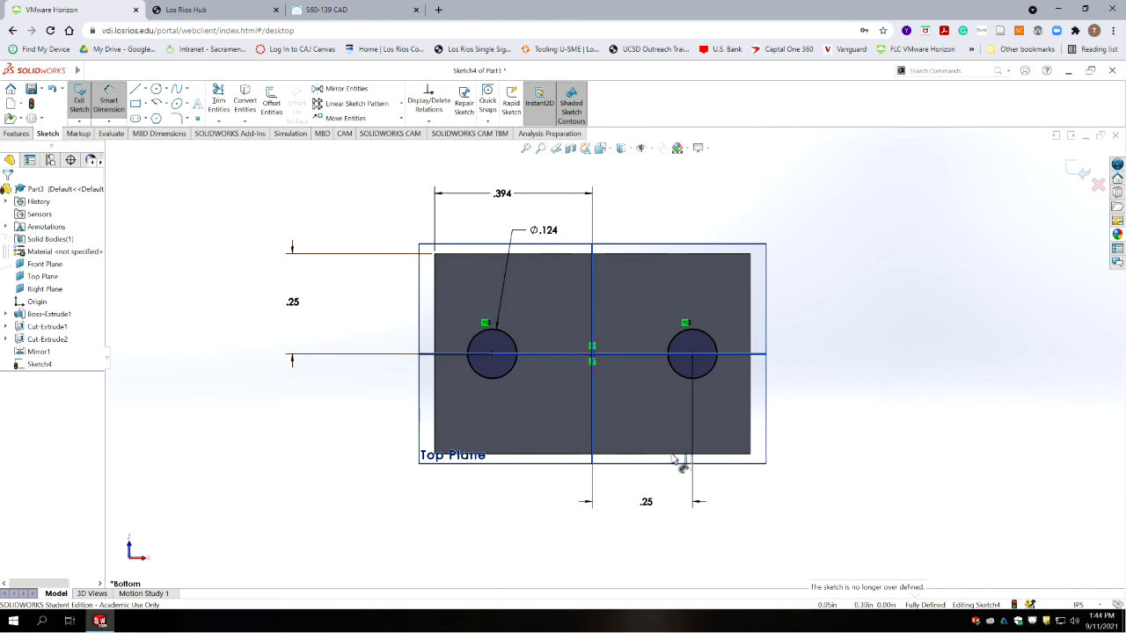
left_click(1079, 179)
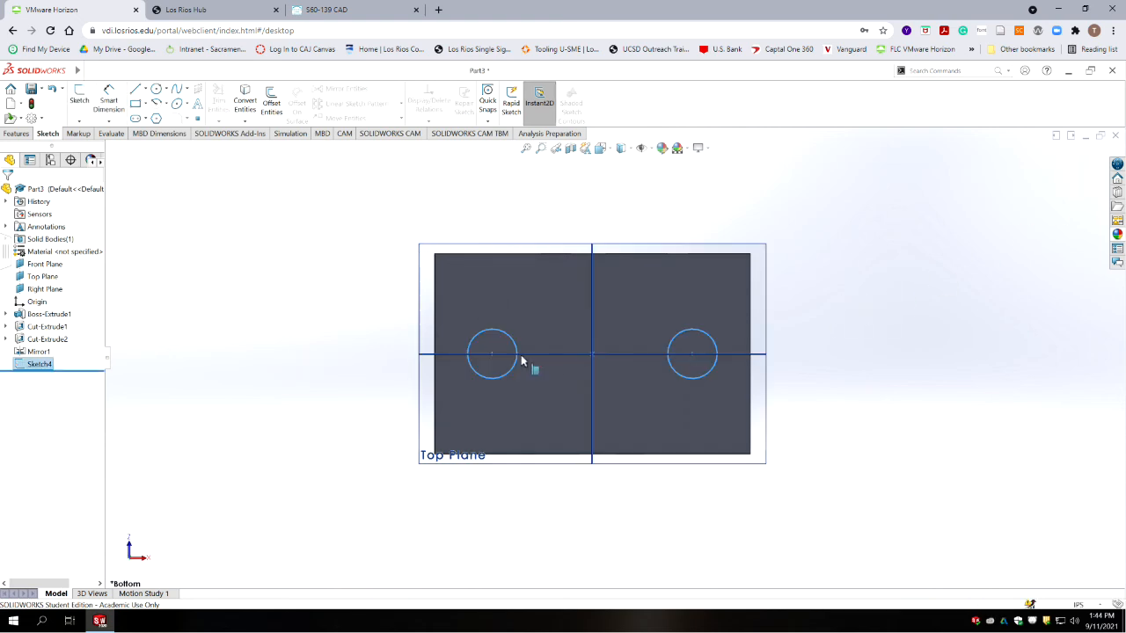
- Hide all reference planes in the graphics area
middle_click_drag(343, 414, 341, 384)
key("f")
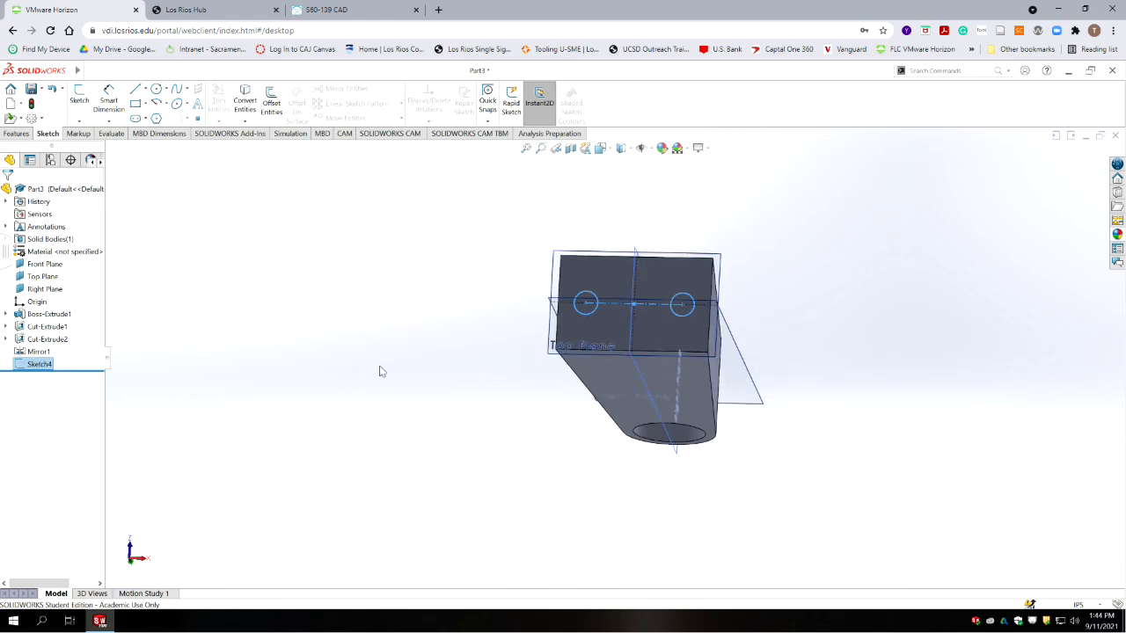
scroll(620, 286, "down", 3)
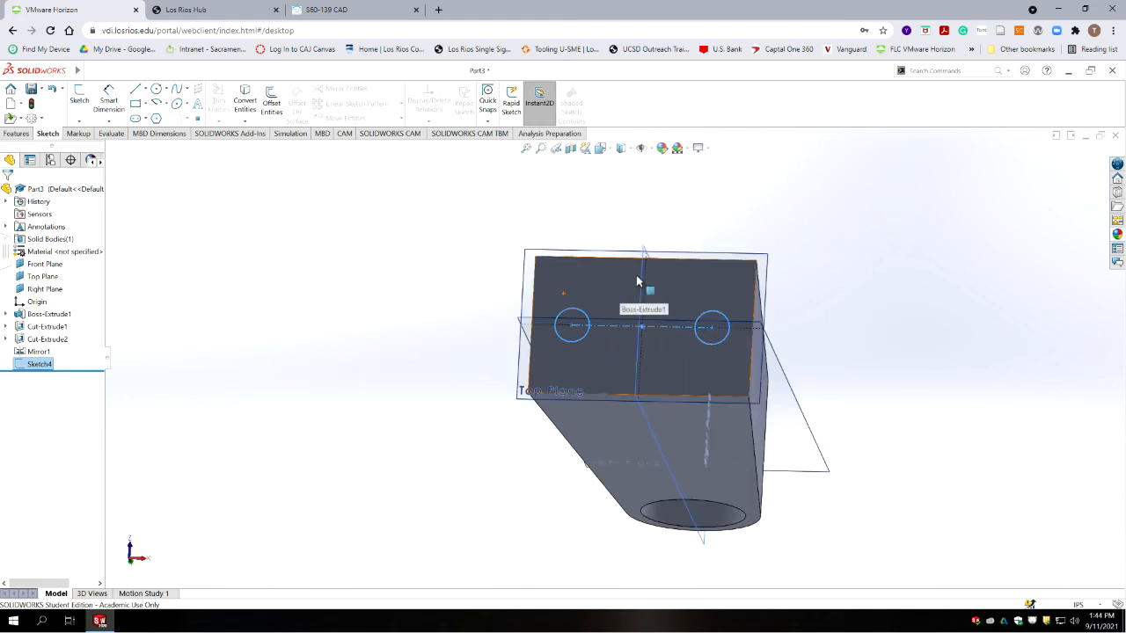
left_click(651, 148)
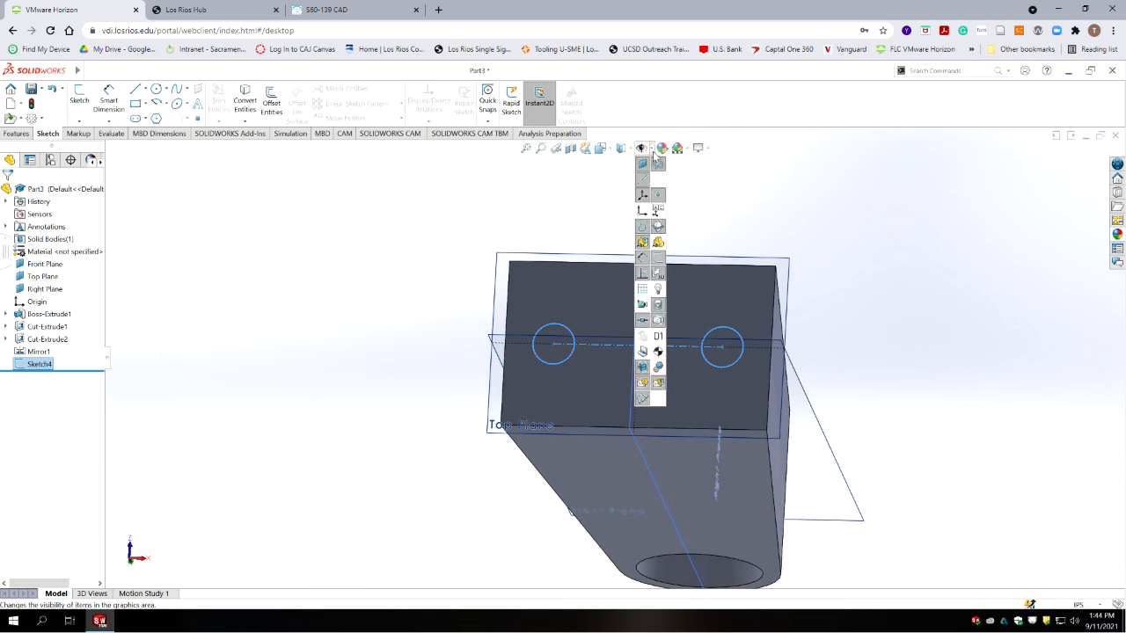
left_click(659, 165)
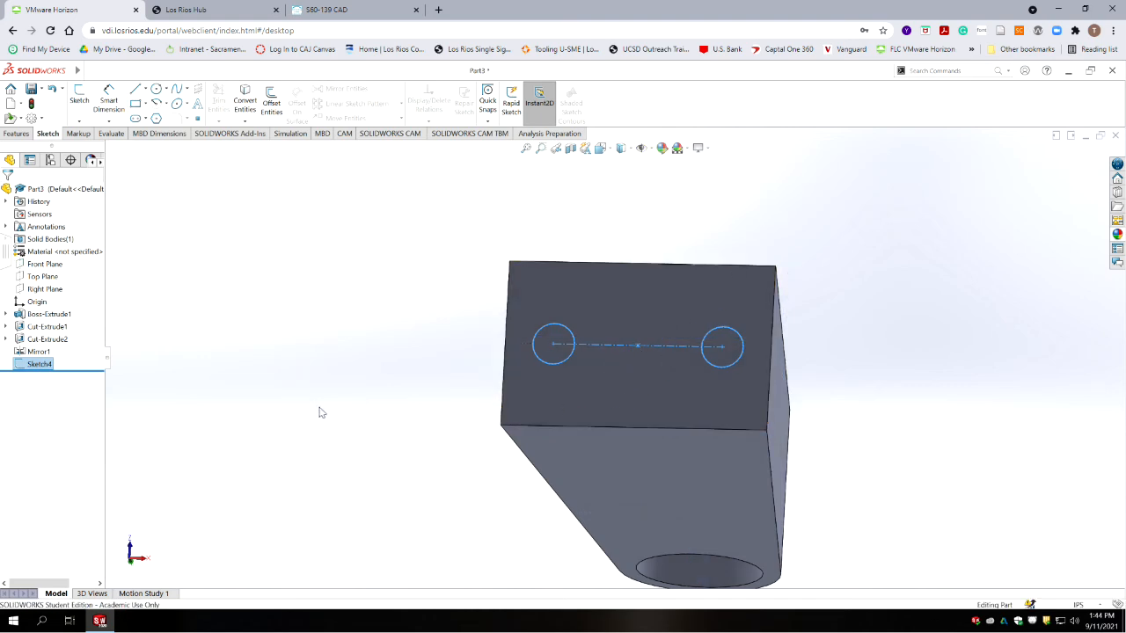
- Set up an ANSI Inch #6-32 tapped hole with a blind end condition in Hole Wizard and open its thread depth for editing
left_click(17, 134)
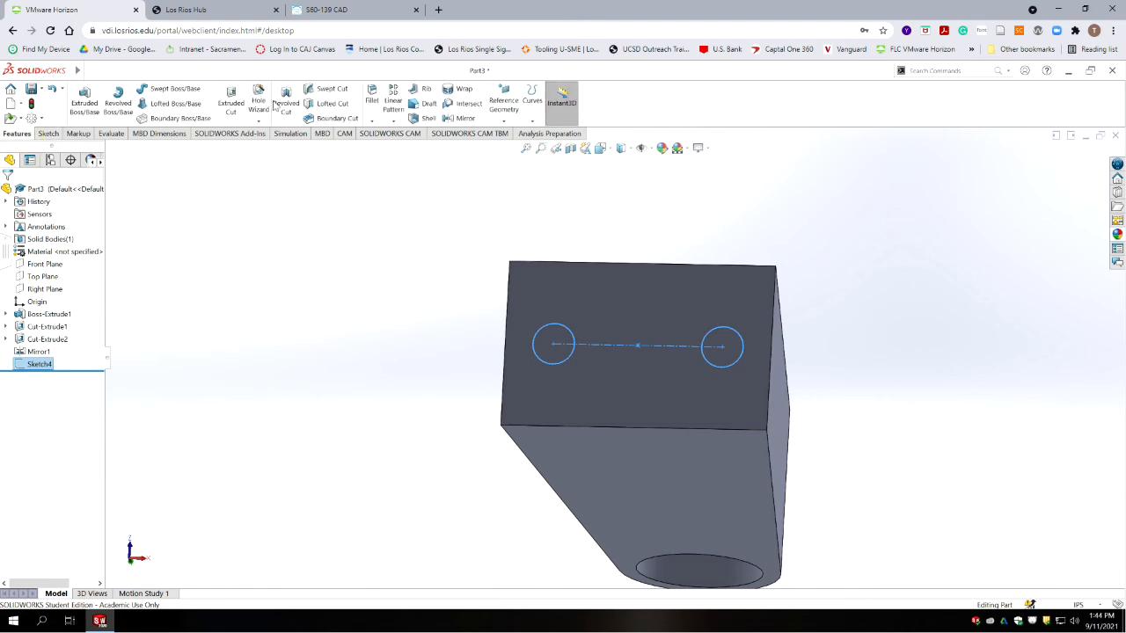
left_click(259, 102)
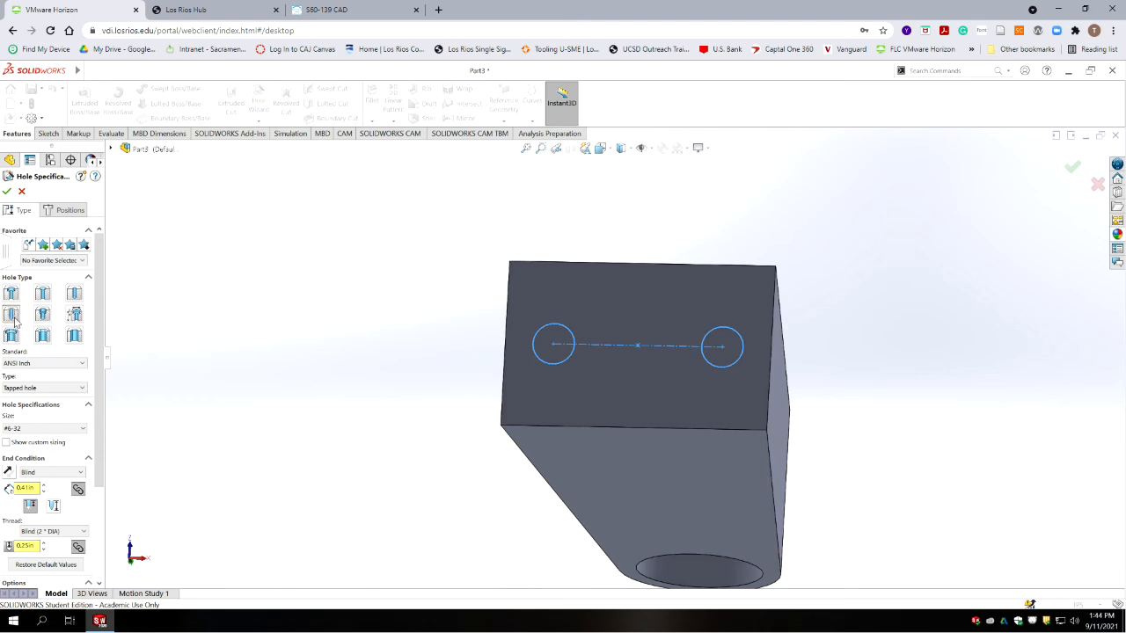
left_click(29, 392)
left_click(32, 394)
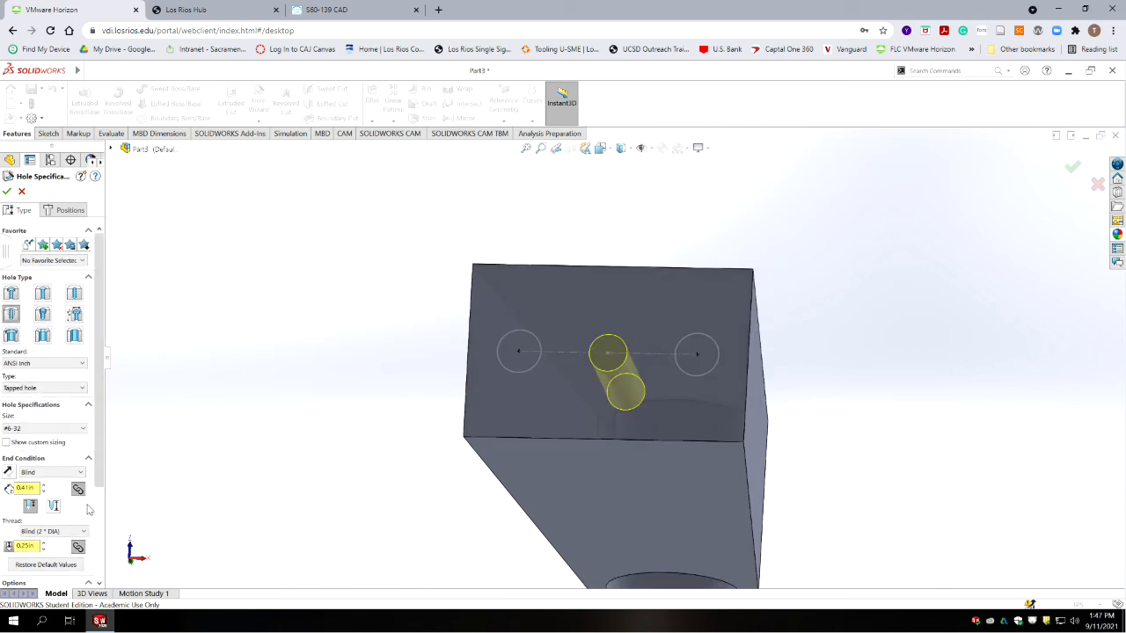
left_click(22, 546)
double_click(27, 546)
key("BackSpace")
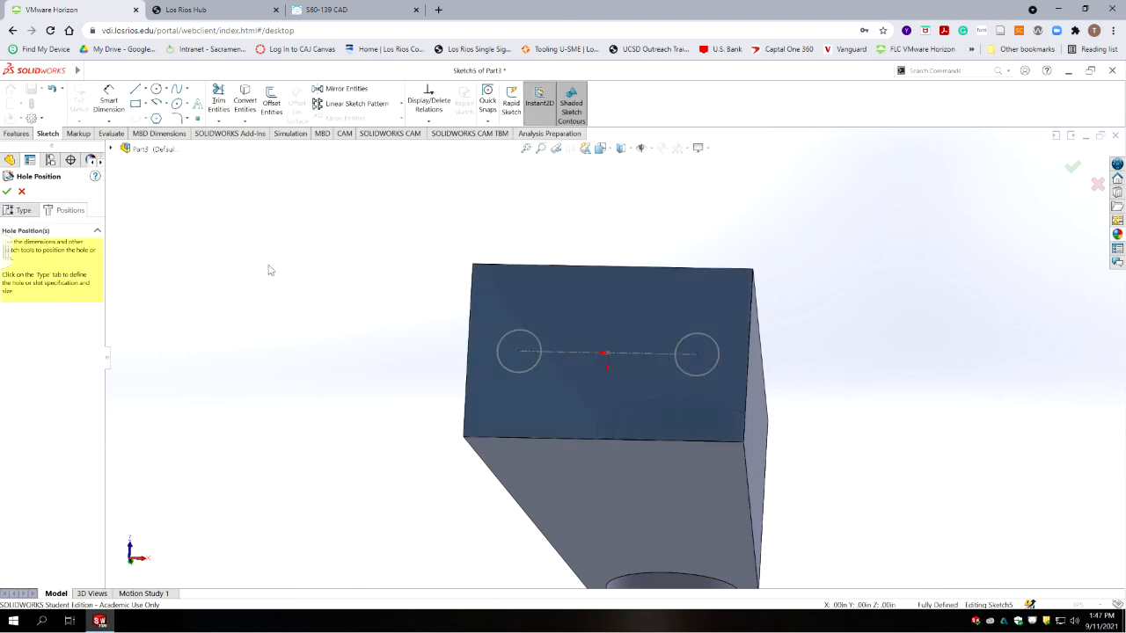
- Place the tapped hole on the bottom face at the midpoint of the construction line between the two circles and complete it
left_click(504, 294)
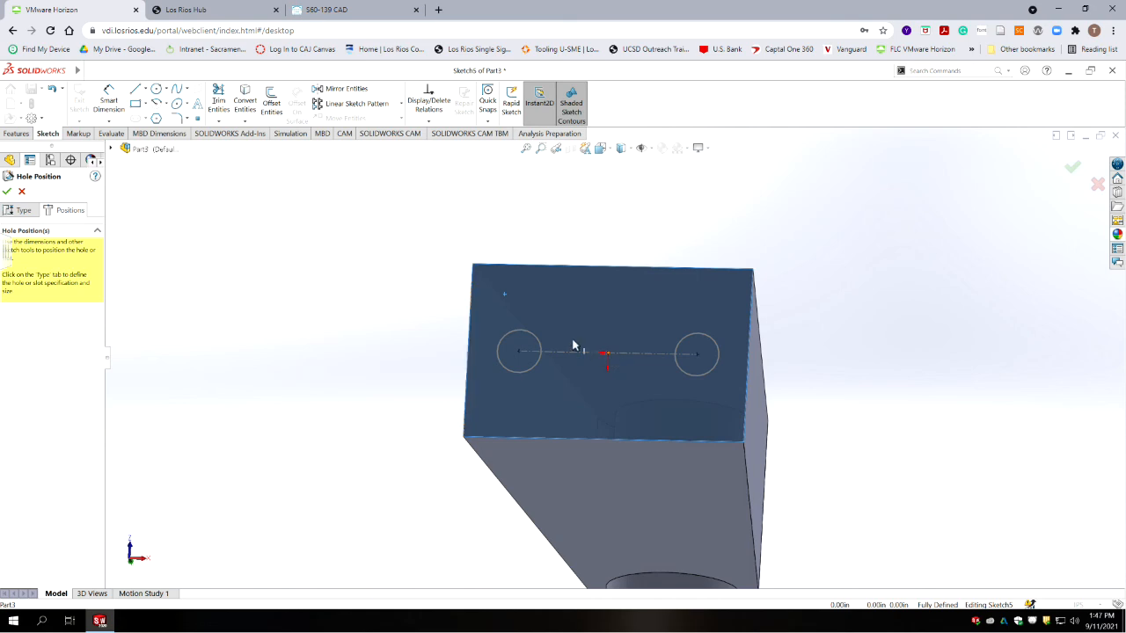
left_click(197, 117)
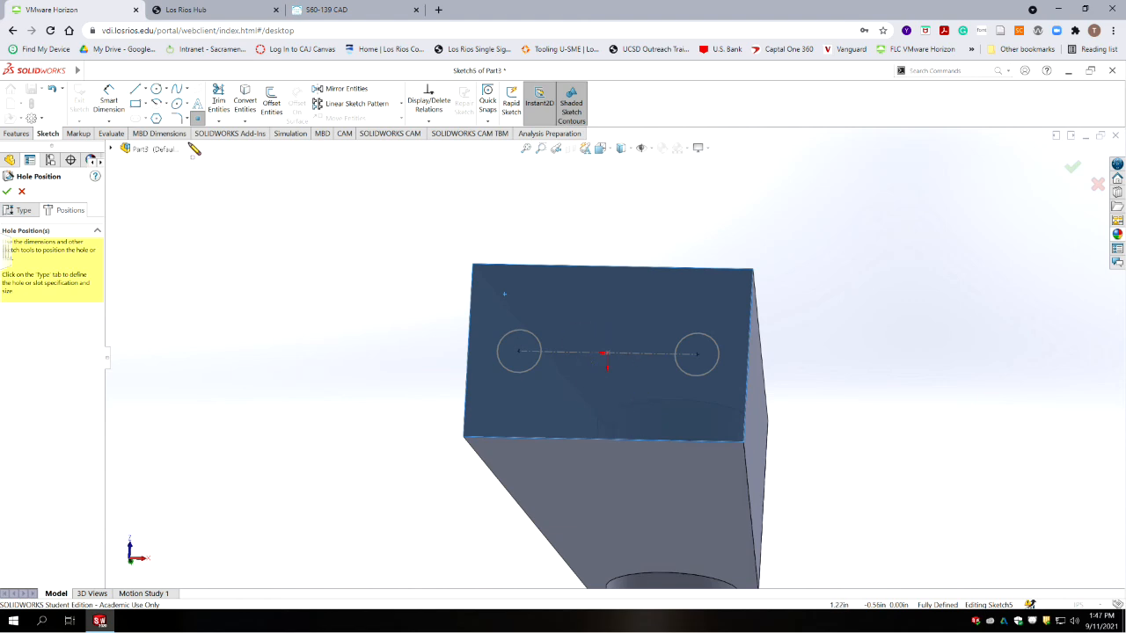
left_click(198, 119)
left_click(609, 354)
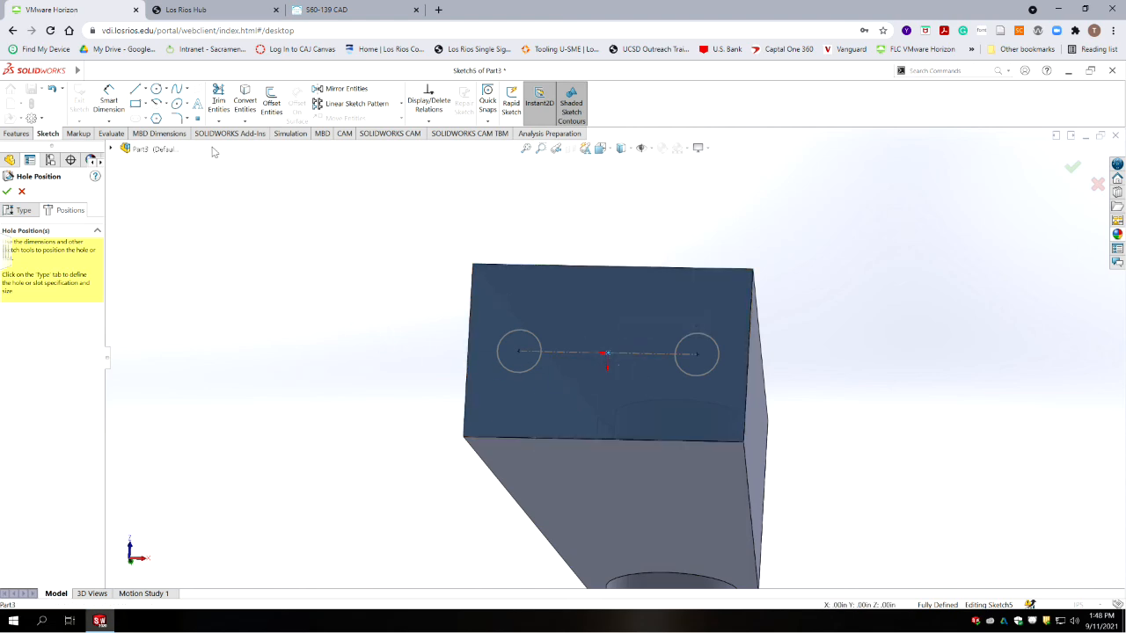
left_click(198, 119)
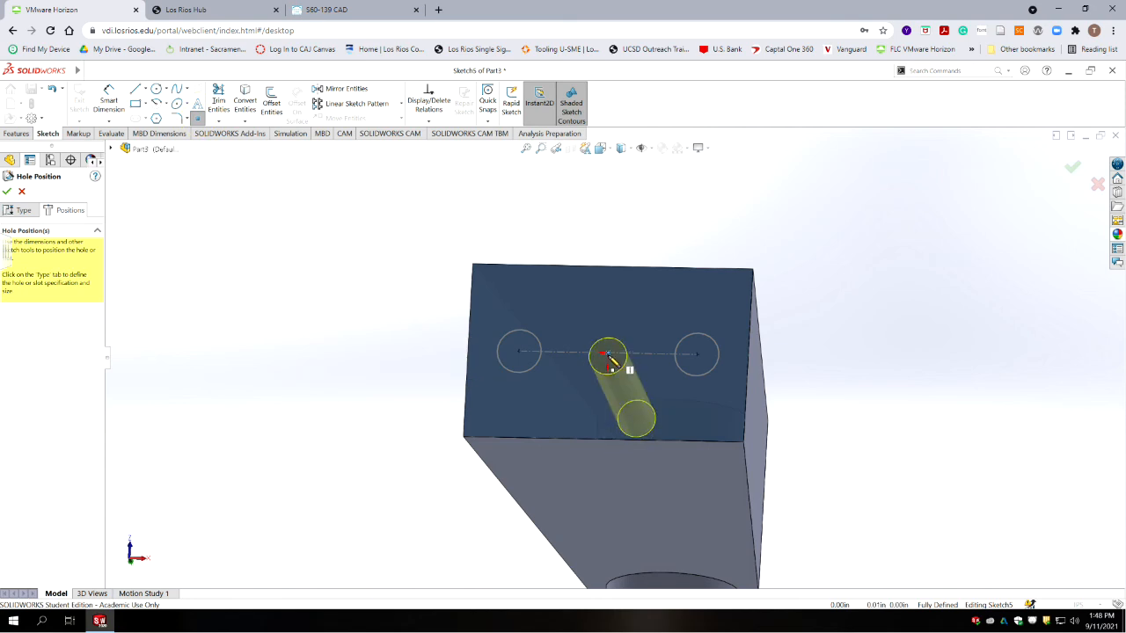
left_click(609, 355)
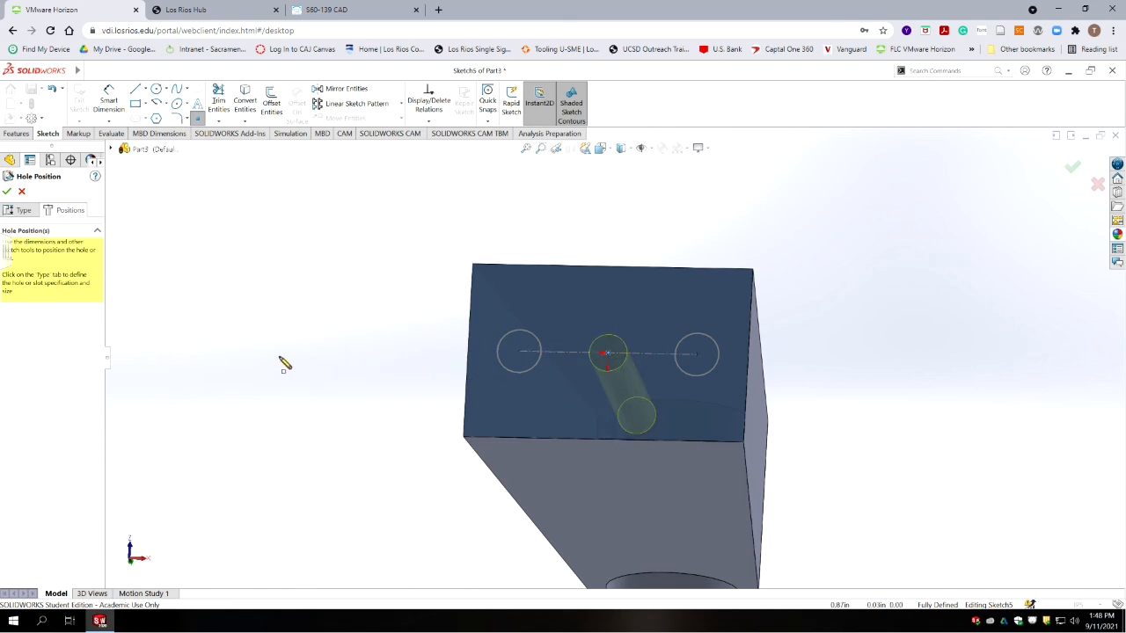
left_click(8, 191)
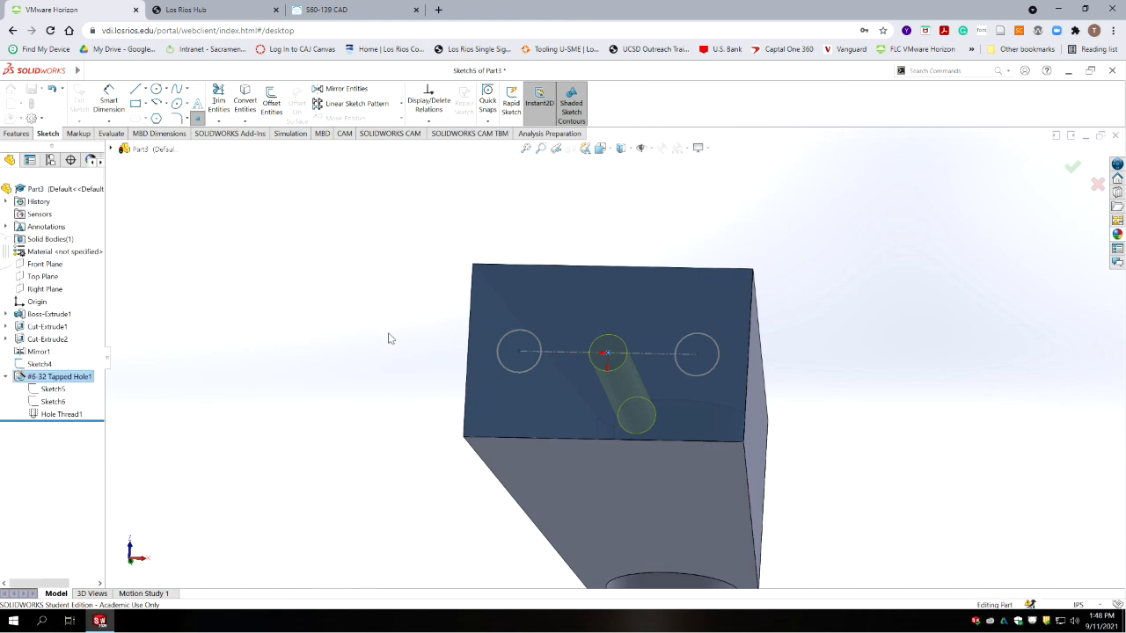
left_click(6, 376)
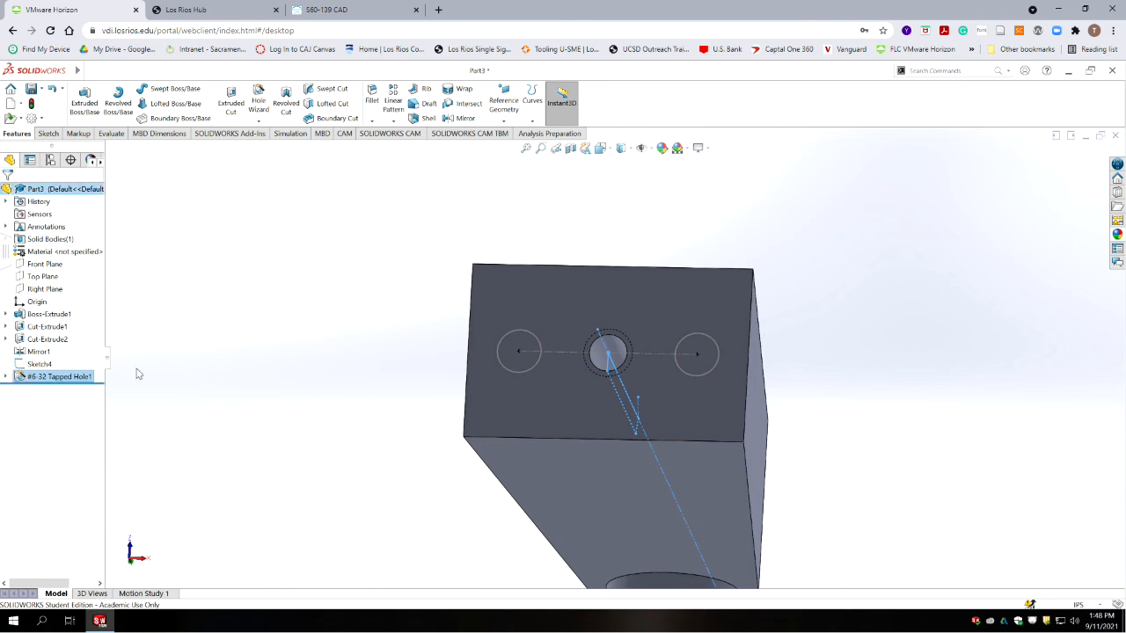
left_click(303, 397)
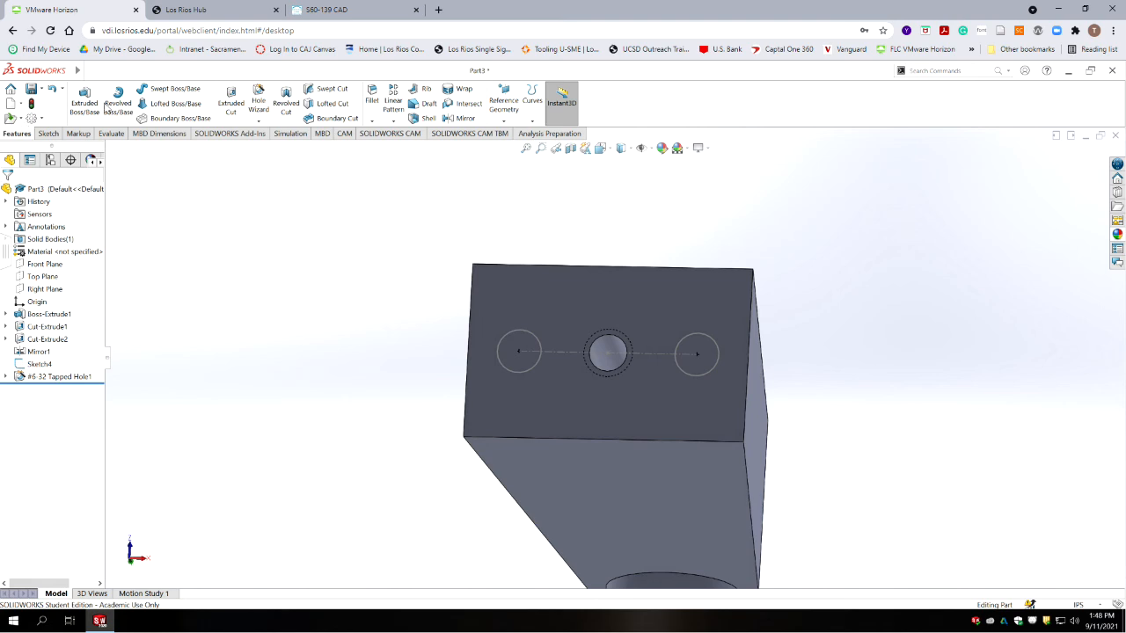
- Extrude-cut the two-circle sketch on the bottom face as blind pin holes 0.25 in deep
left_click(230, 102)
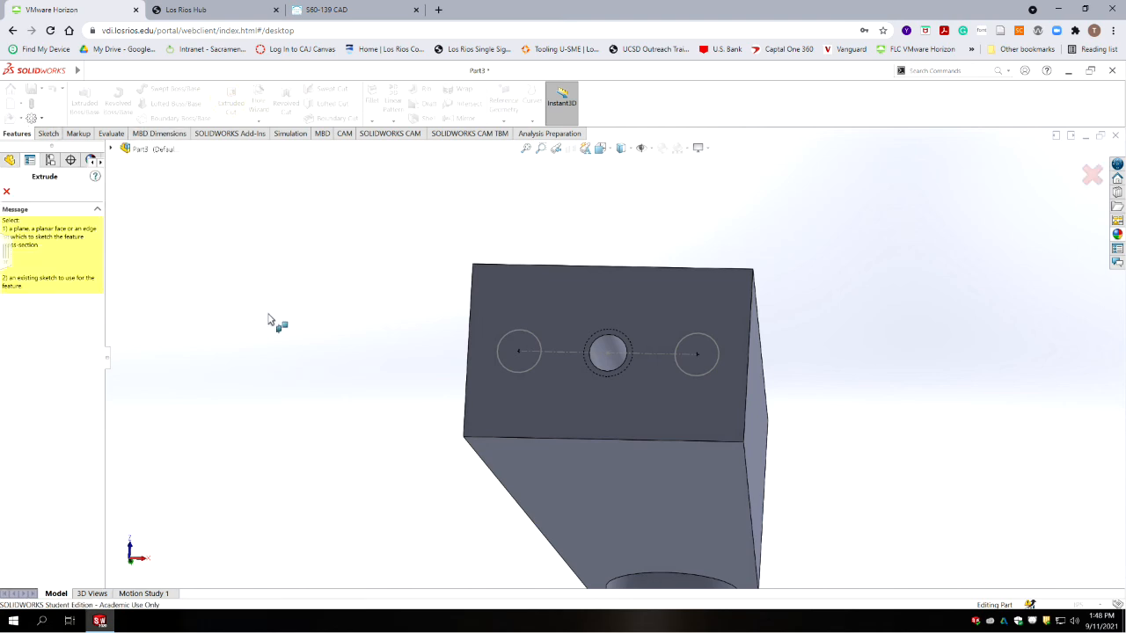
left_click(112, 149)
left_click(158, 325)
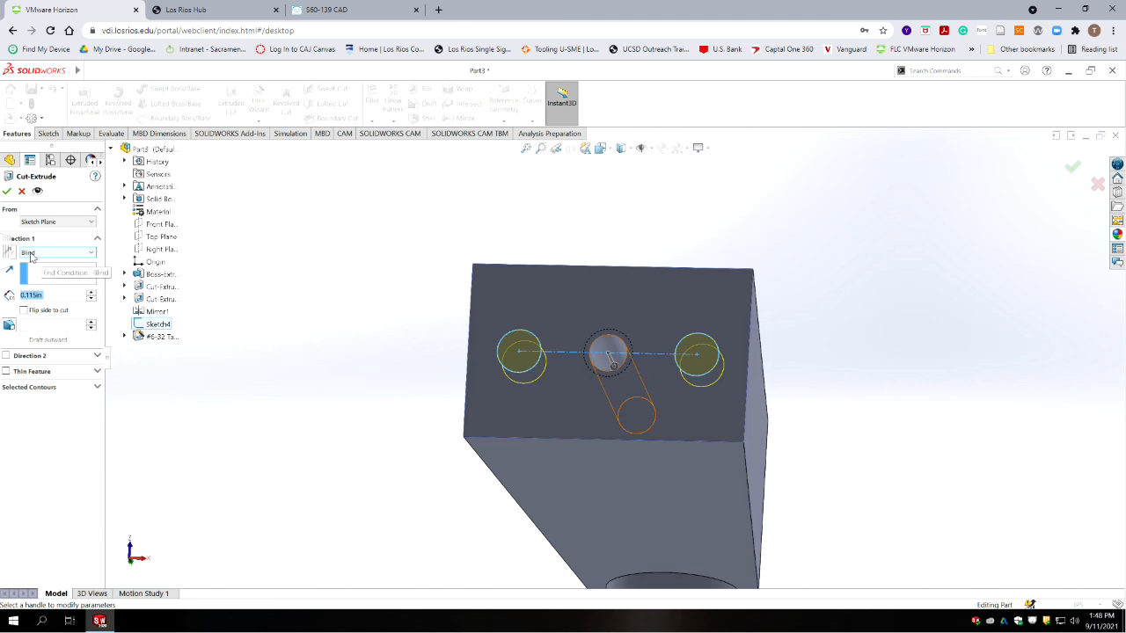
type("2")
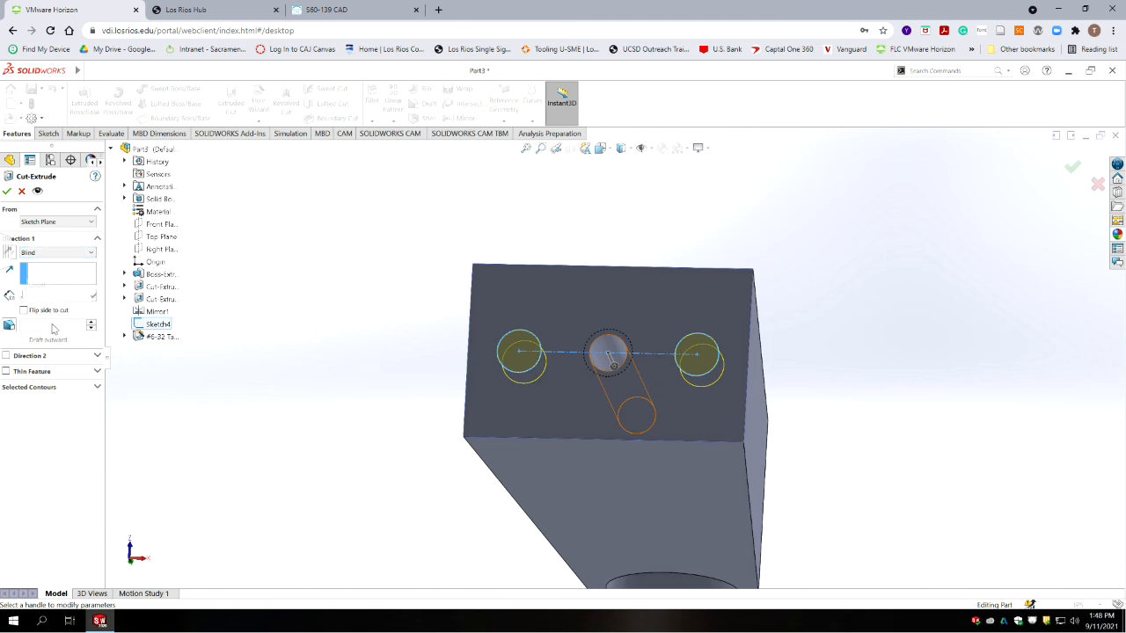
type("50")
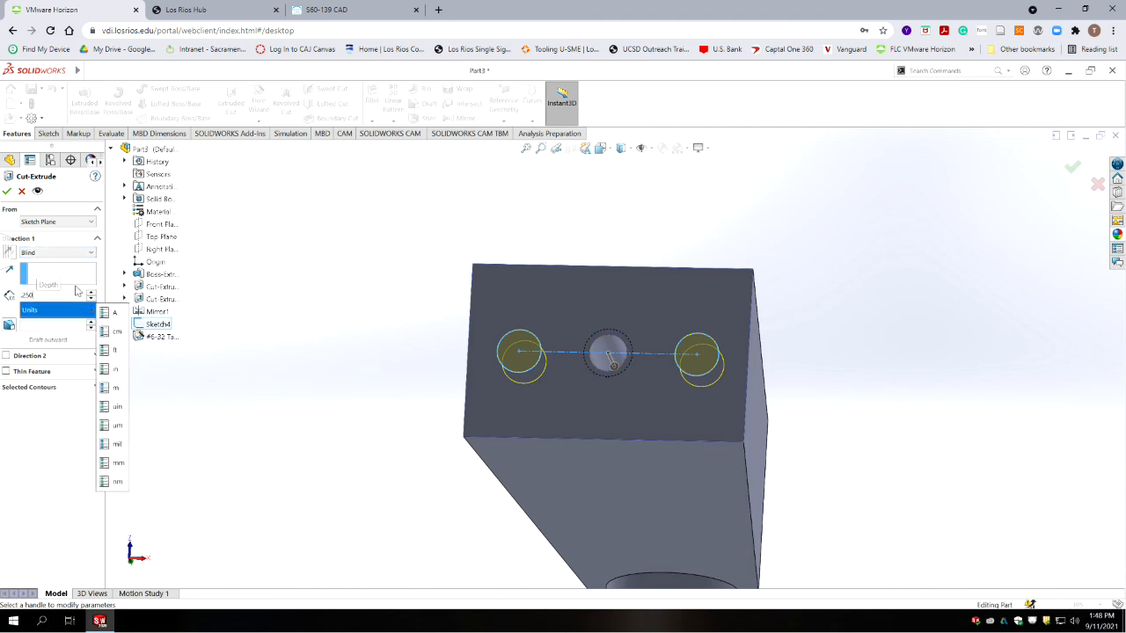
key("Return")
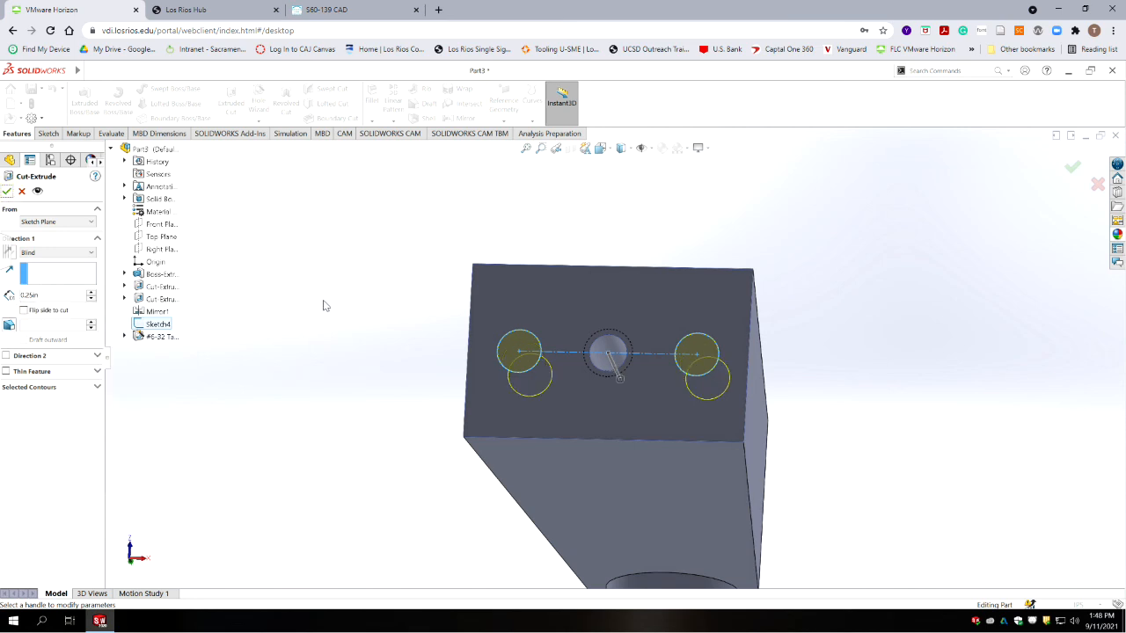
left_click(8, 192)
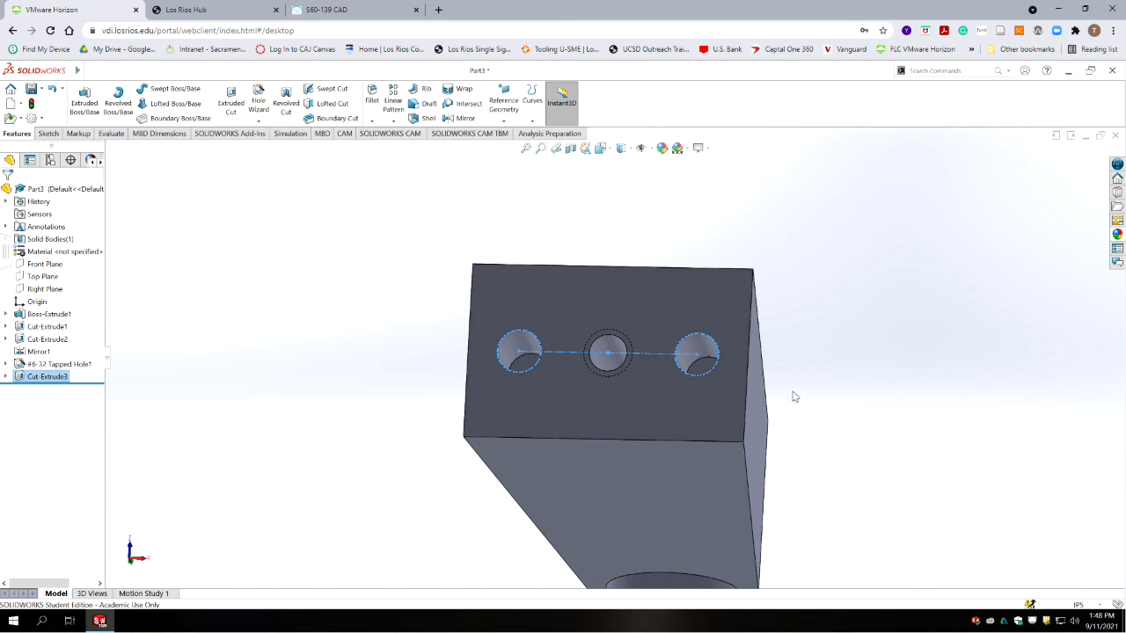
- Examine the part from several sides, including the three bottom holes and the counterbored end
middle_click_drag(776, 420, 769, 421)
scroll(762, 426, "up", 1)
scroll(600, 407, "up", 5)
middle_click_drag(597, 408, 522, 424)
scroll(528, 421, "down", 2)
scroll(486, 455, "down", 2)
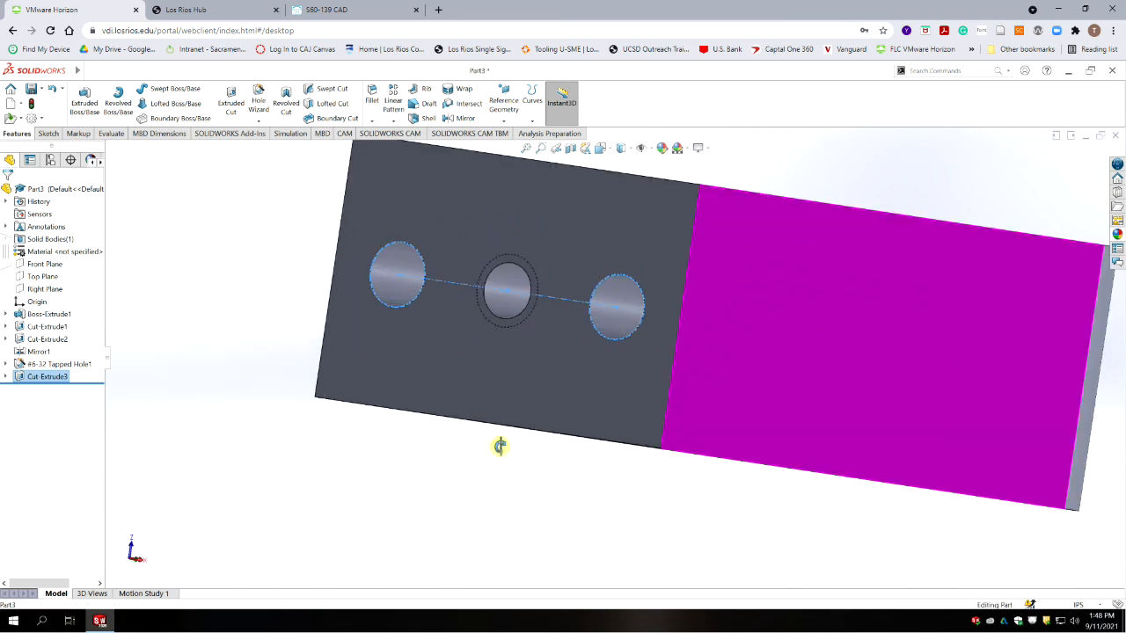
middle_click_drag(483, 390, 596, 410)
scroll(686, 395, "up", 4)
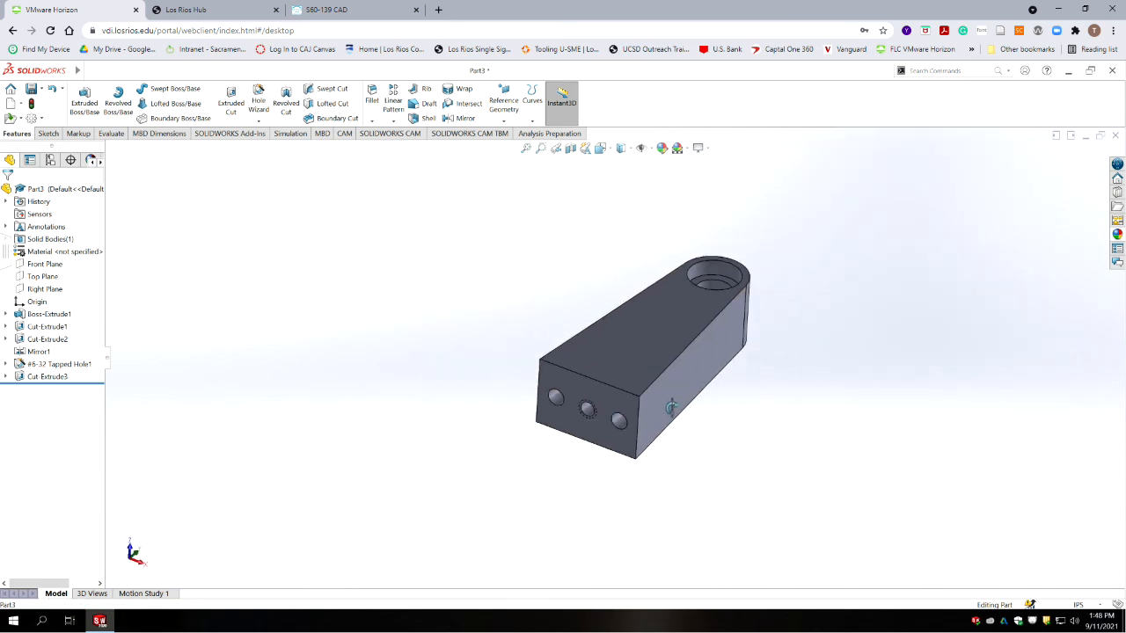
scroll(667, 427, "down", 2)
middle_click_drag(667, 427, 746, 445)
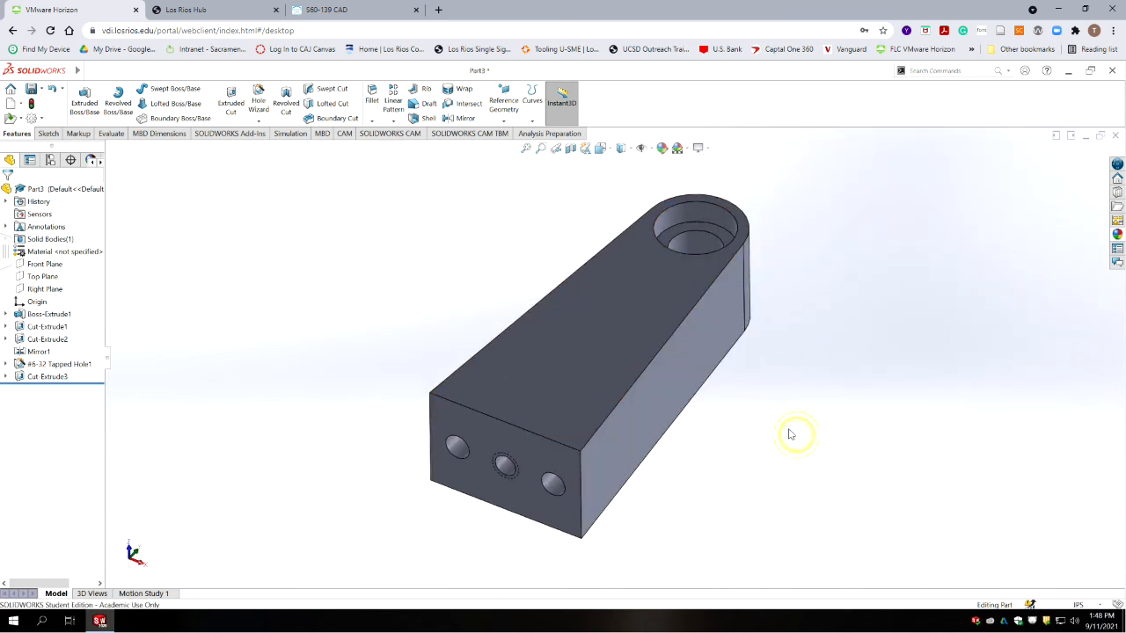
- Following the notes in the PDF drawing, fillet the long outer edge chains of both broad faces with a 0.03 in radius
key("alt+Tab")
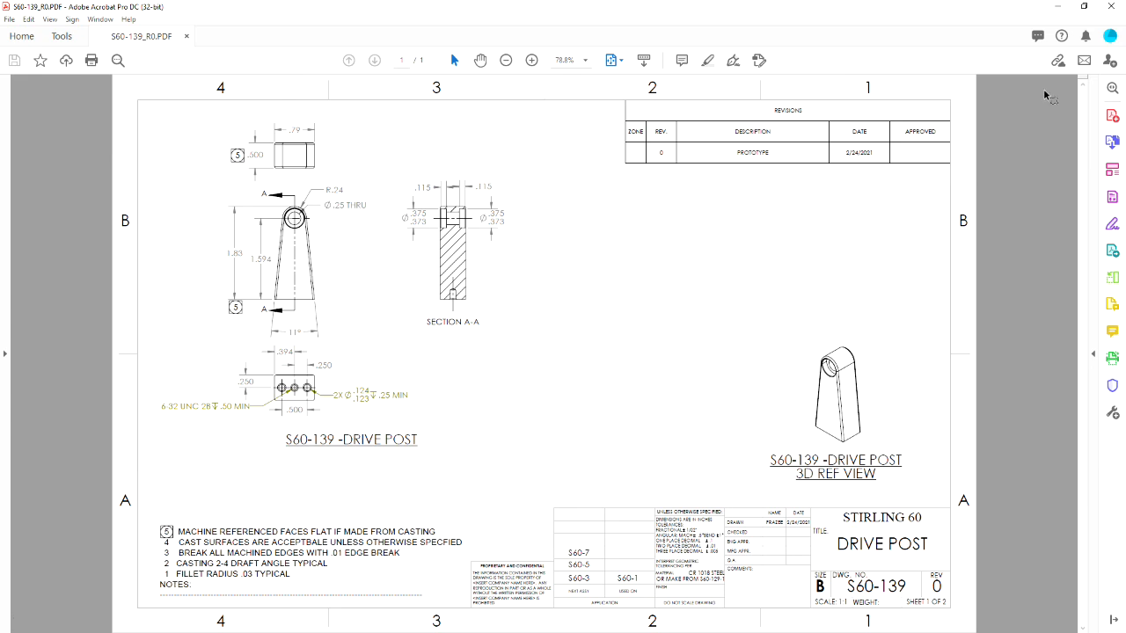
left_click(1058, 7)
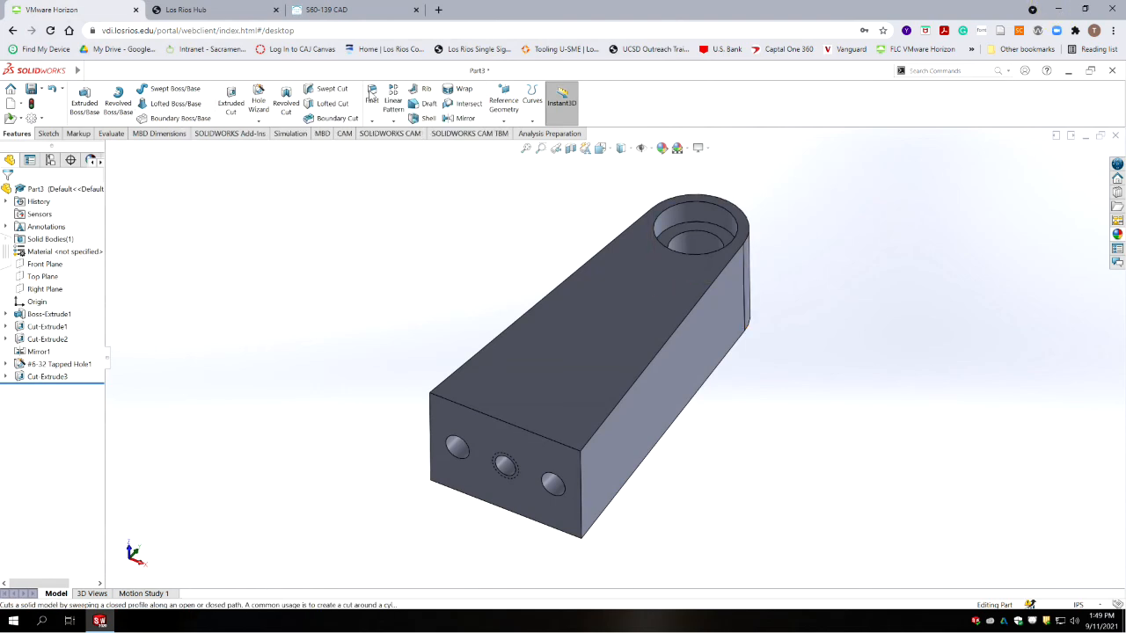
left_click(373, 95)
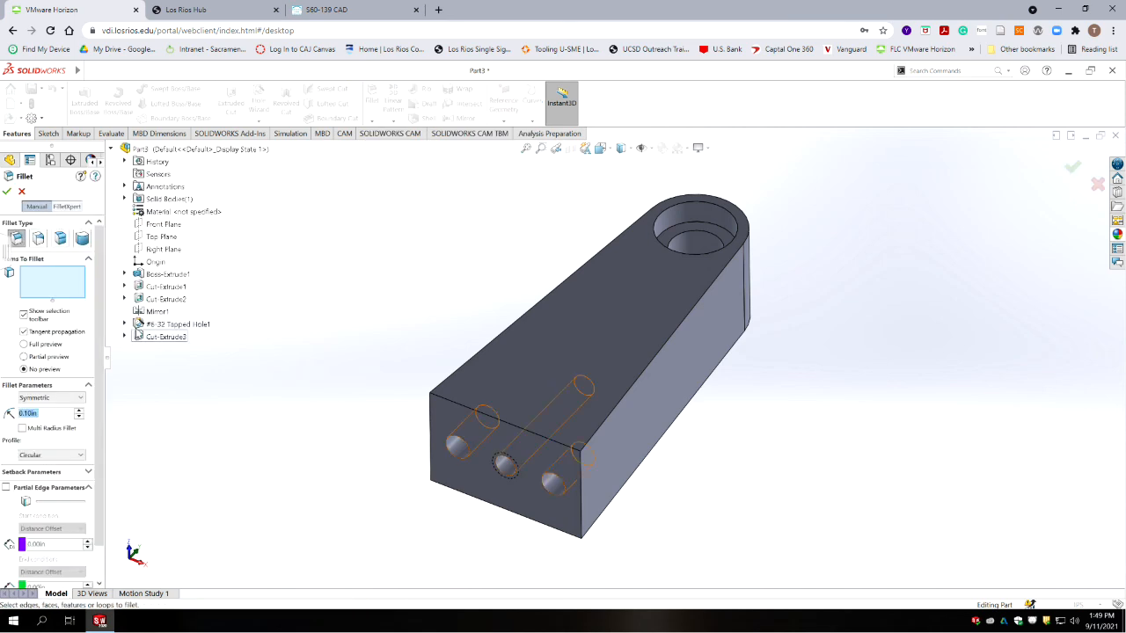
left_click(452, 376)
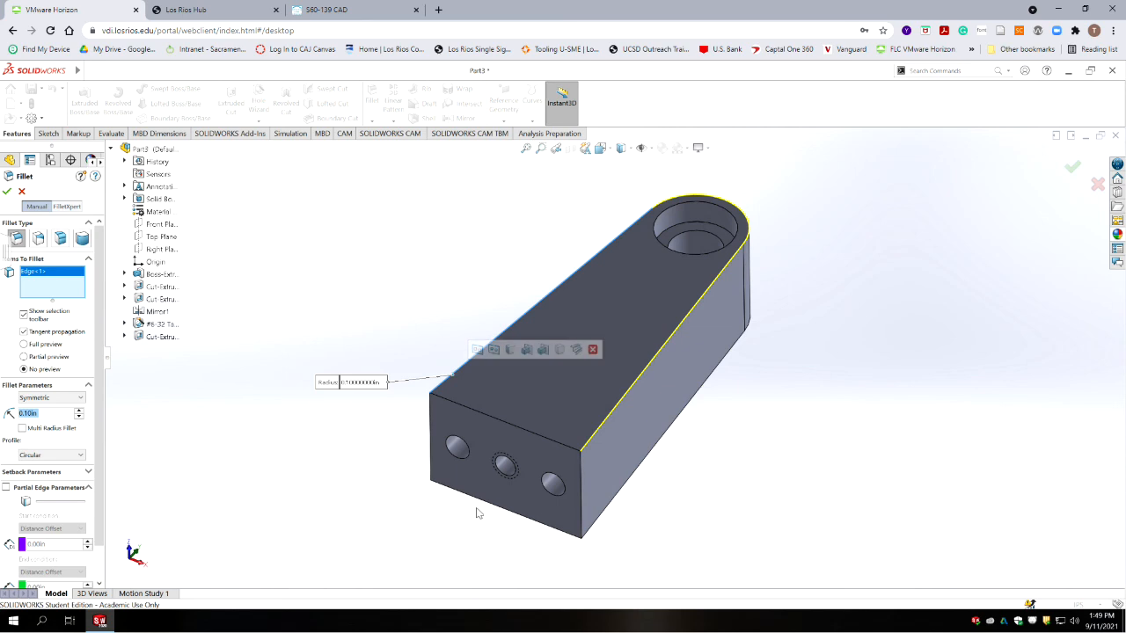
left_click(585, 531)
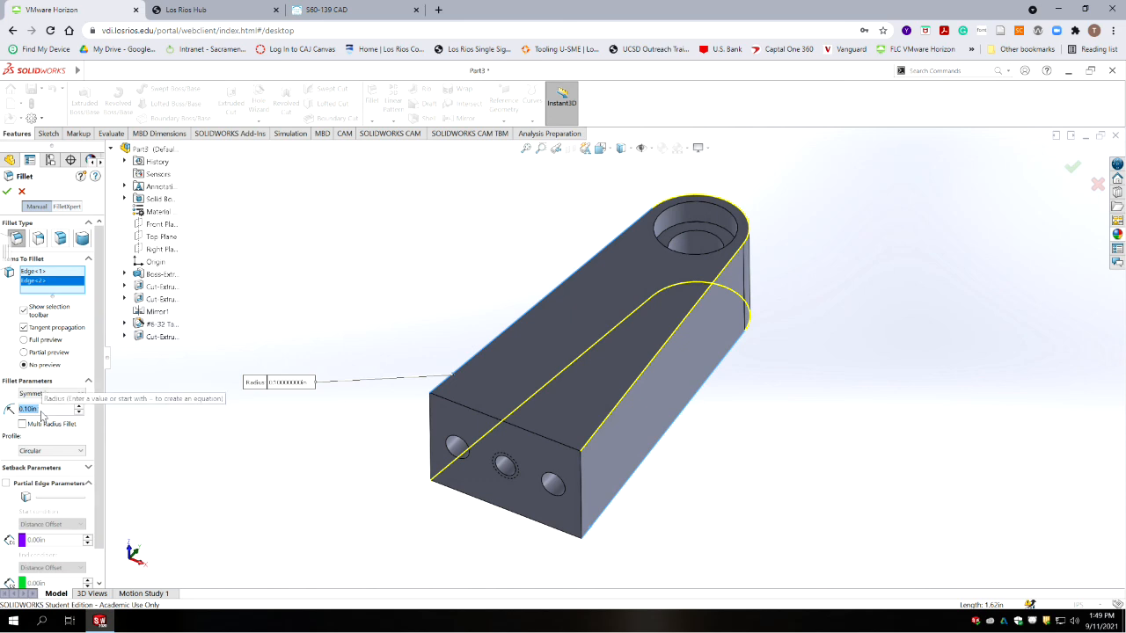
type(".03")
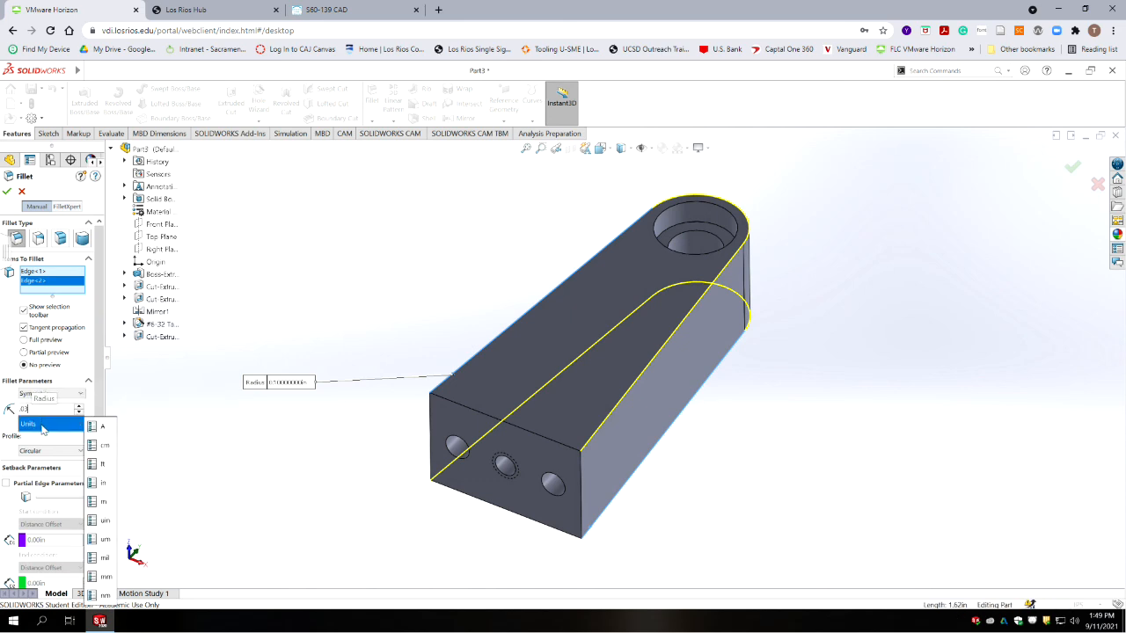
left_click(9, 193)
left_click(9, 193)
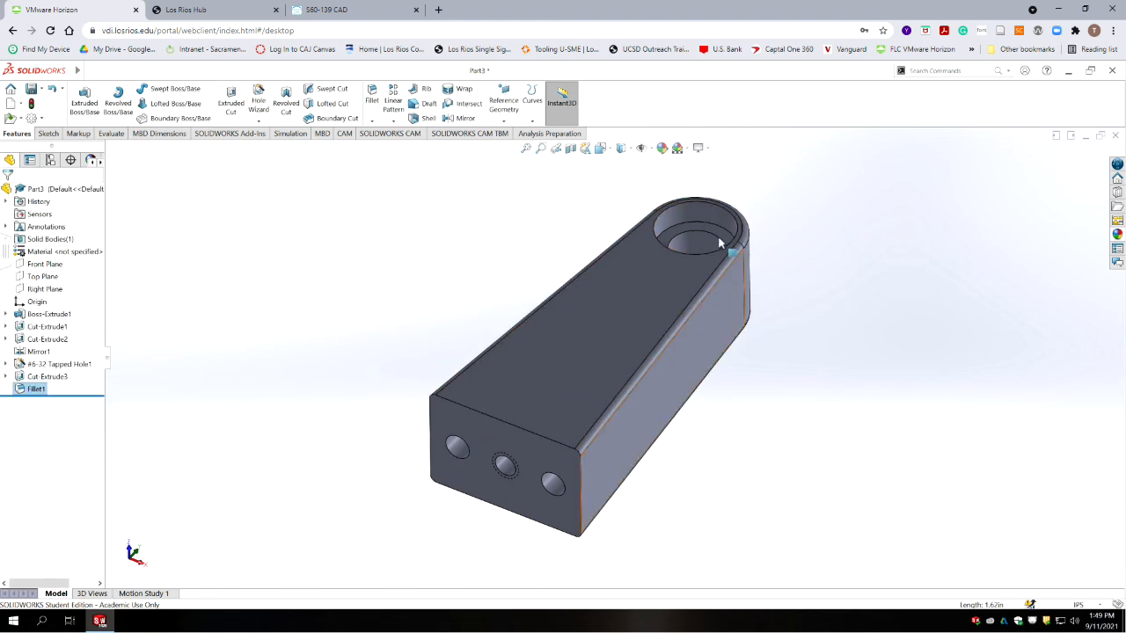
middle_click_drag(751, 325, 781, 346)
scroll(781, 346, "down", 2)
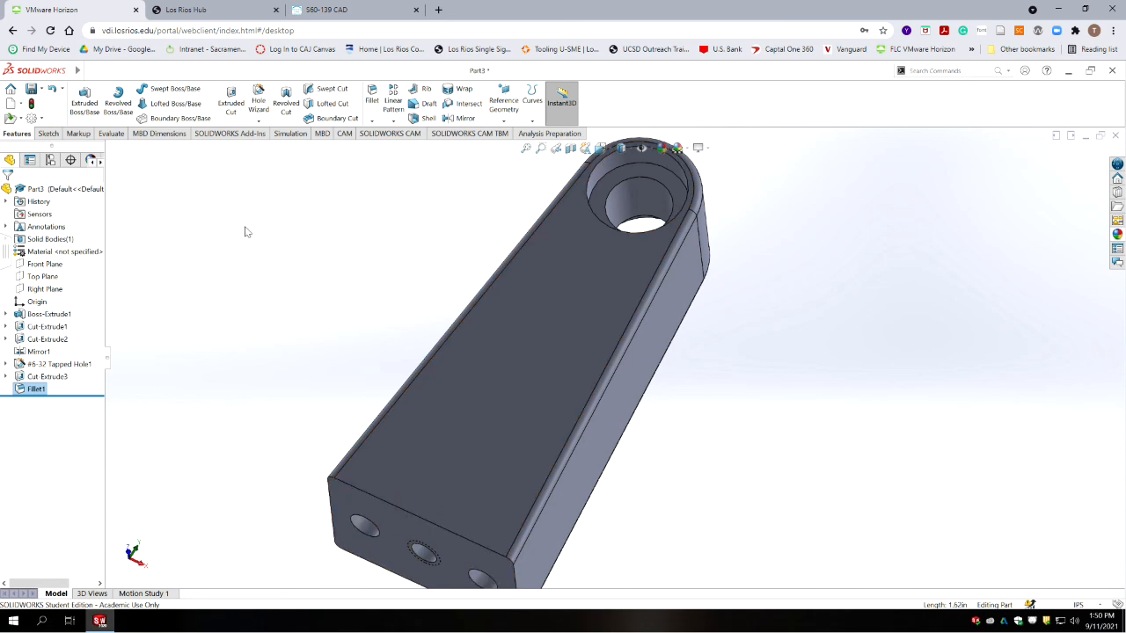
scroll(267, 182, "up", 3)
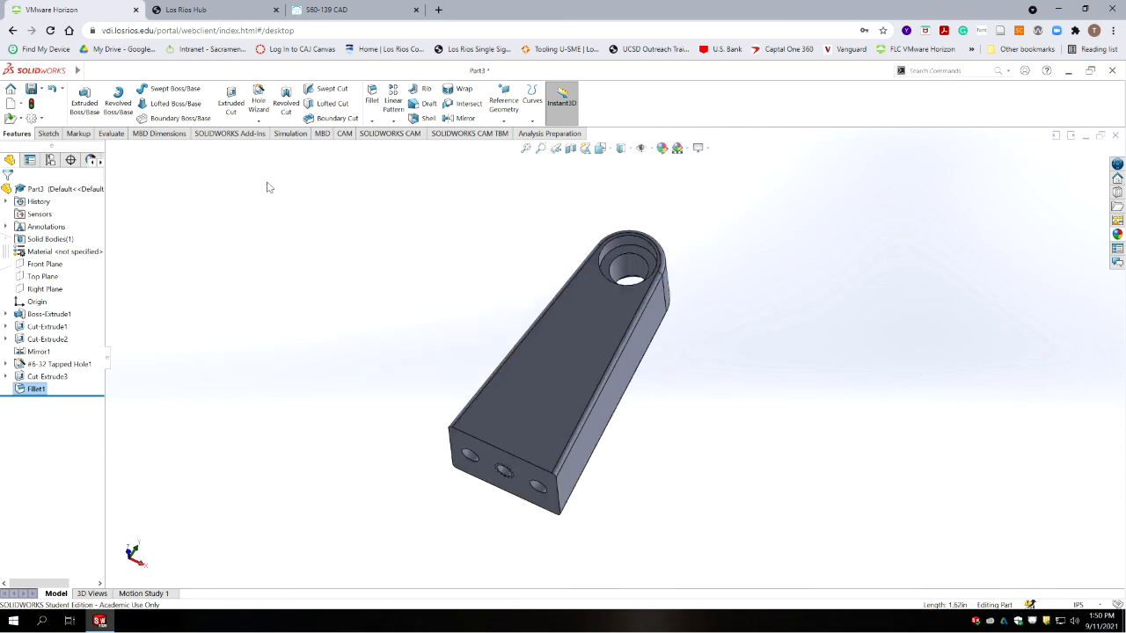